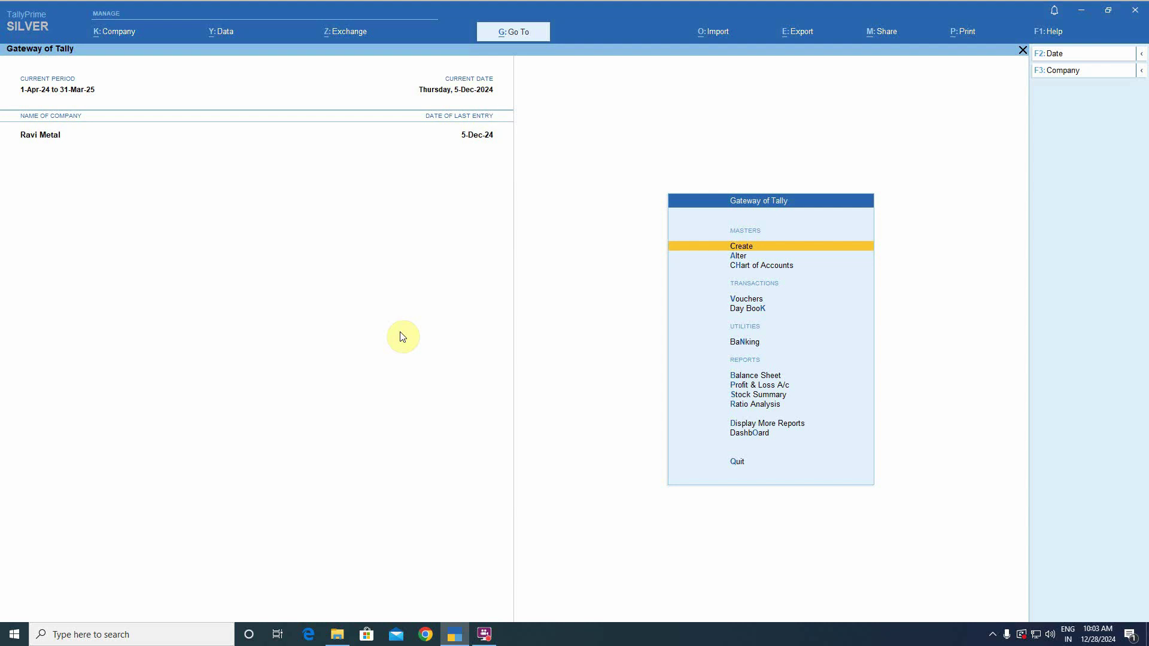
Open the Indirect Expenses group summary from the Profit & Loss A/c
key("Escape")
key("Escape")
key("p")
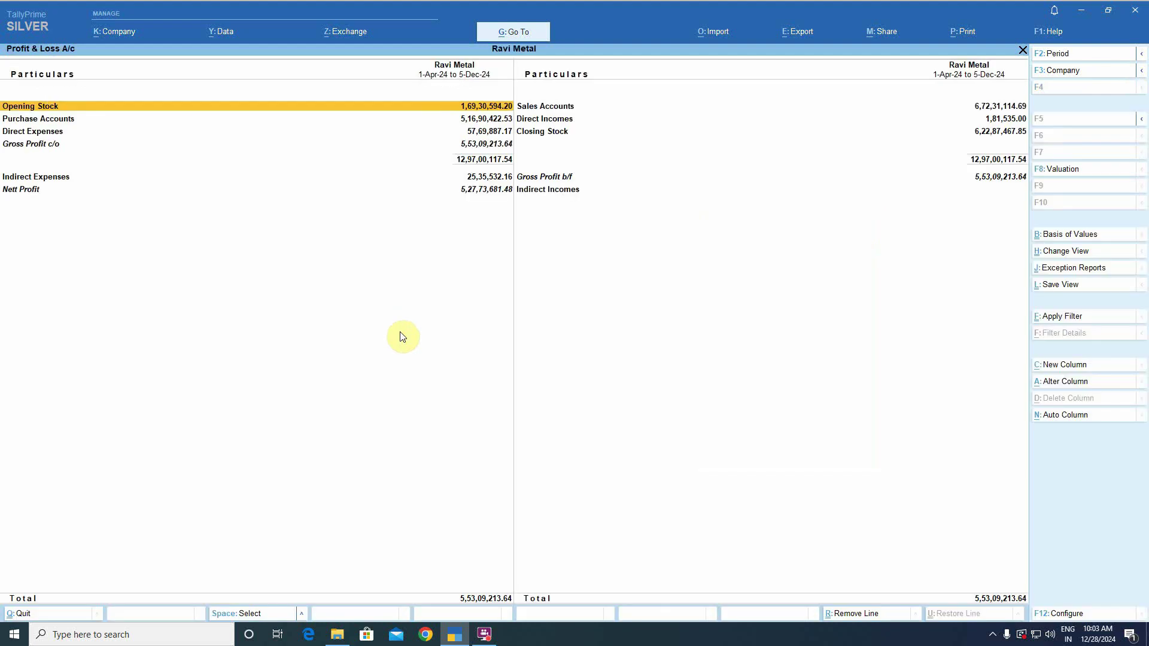
key("Down")
key("Down")
key("Down")
key("Down")
key("Return")
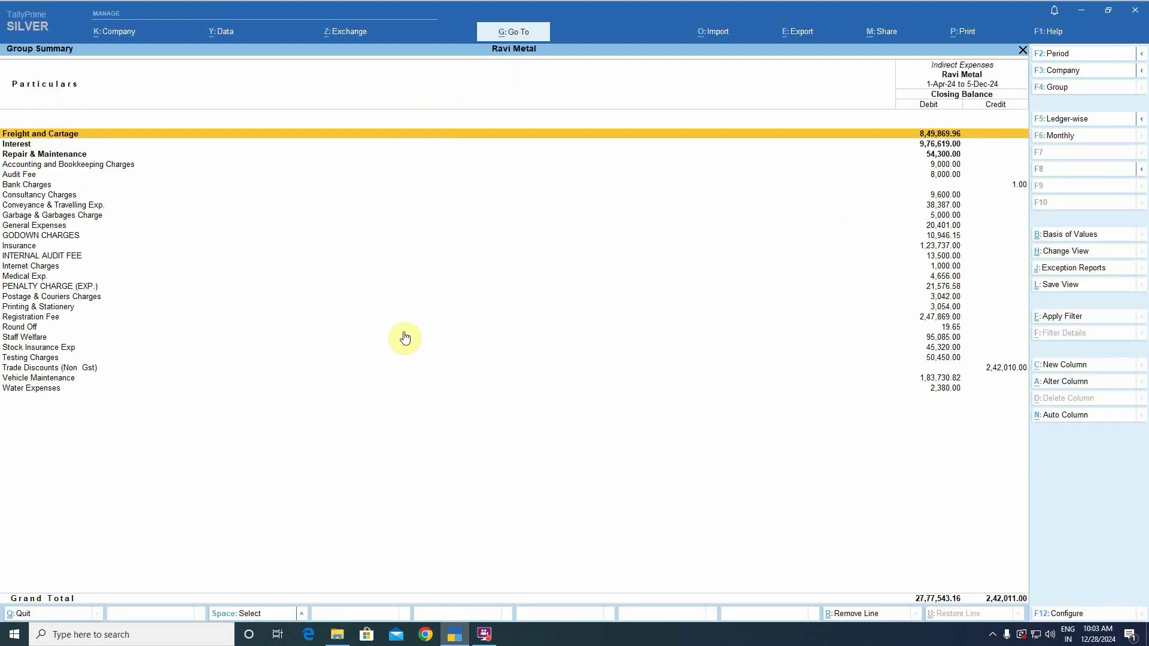
Open the monthly summary of the Insurance ledger
key("Down")
key("Down")
key("Down")
key("Down")
key("Down")
key("Down")
key("Down")
key("Down")
key("Down")
key("Down")
key("Down")
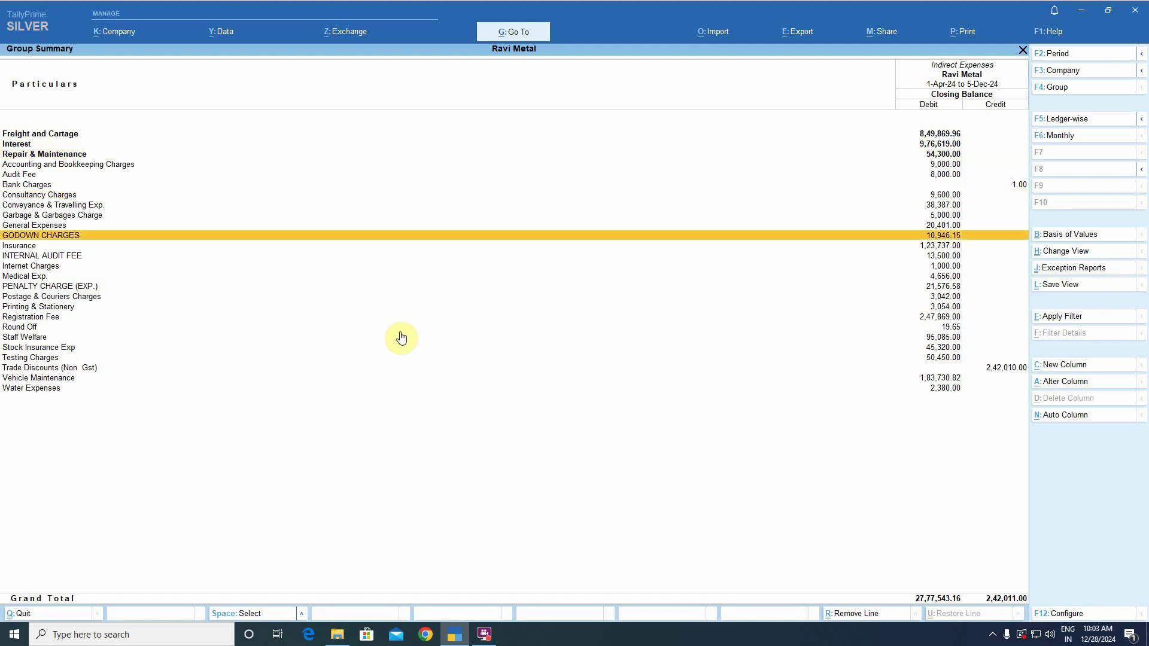
key("Return")
View the Insurance ledger's May vouchers and return to its monthly summary
key("Up")
key("Up")
key("Up")
key("Up")
key("Up")
key("Up")
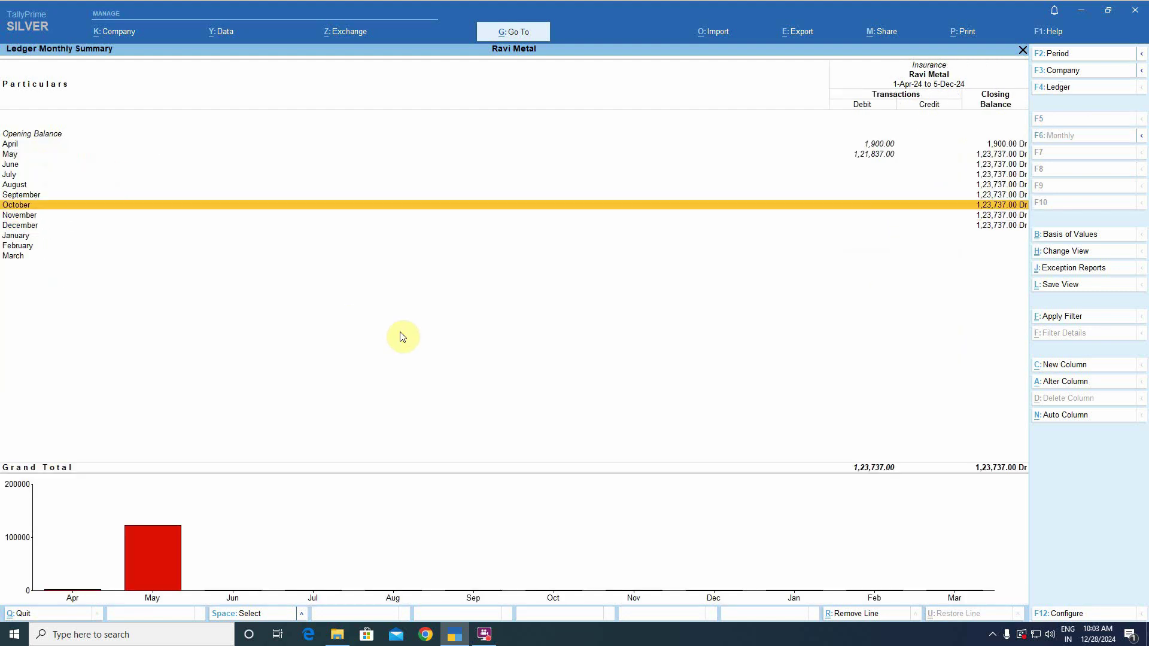
key("Up")
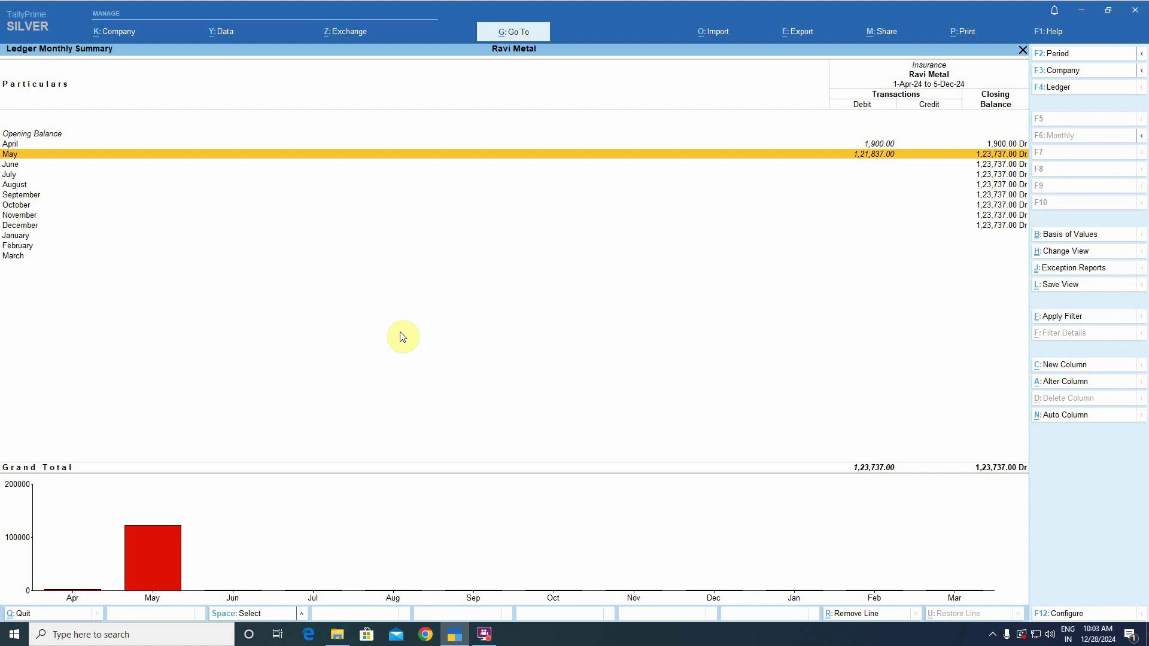
key("Return")
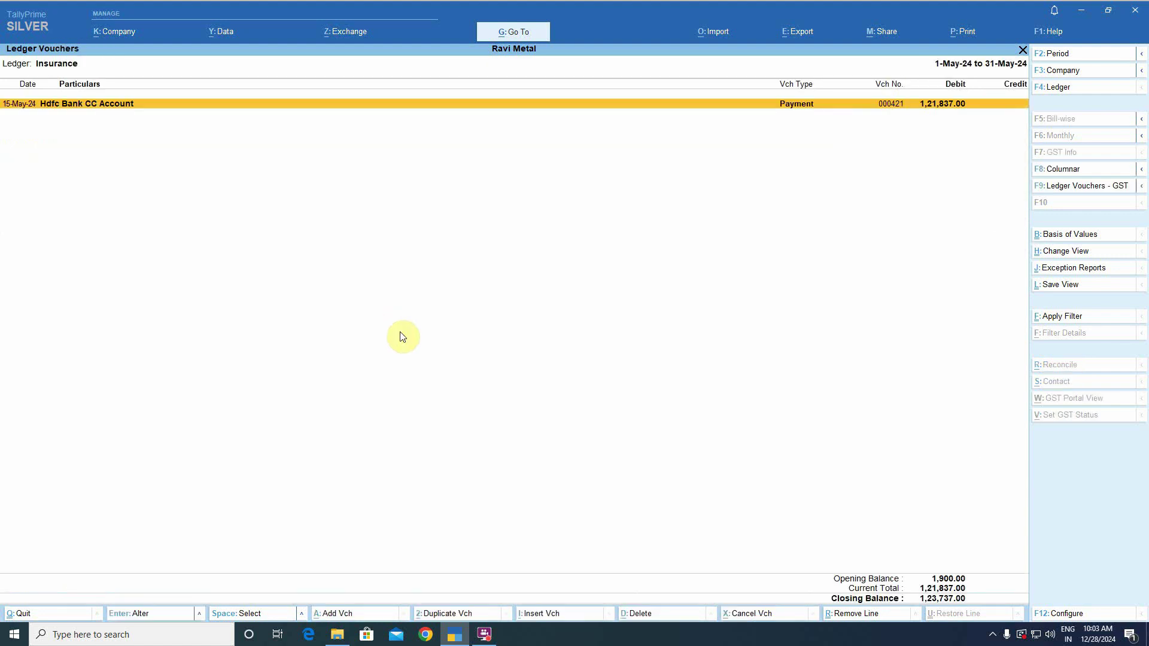
key("Escape")
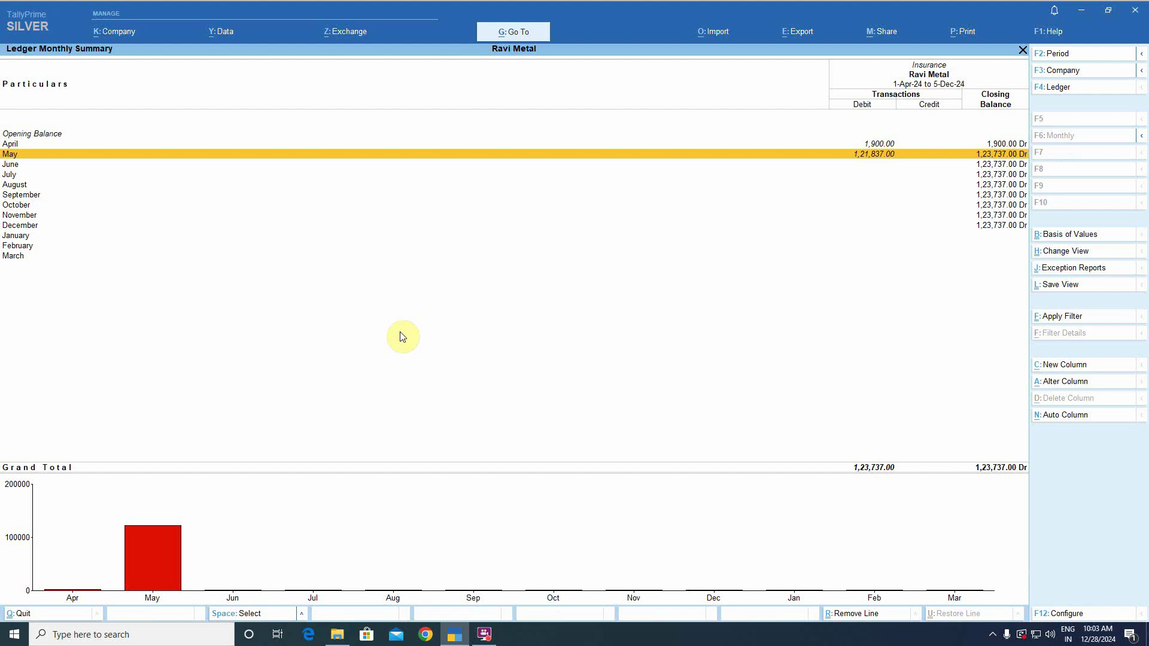
Examine the Insurance ledger month by month through March, and check the May payment entry again
key("Down")
key("Down")
key("Down")
key("Down")
key("Down")
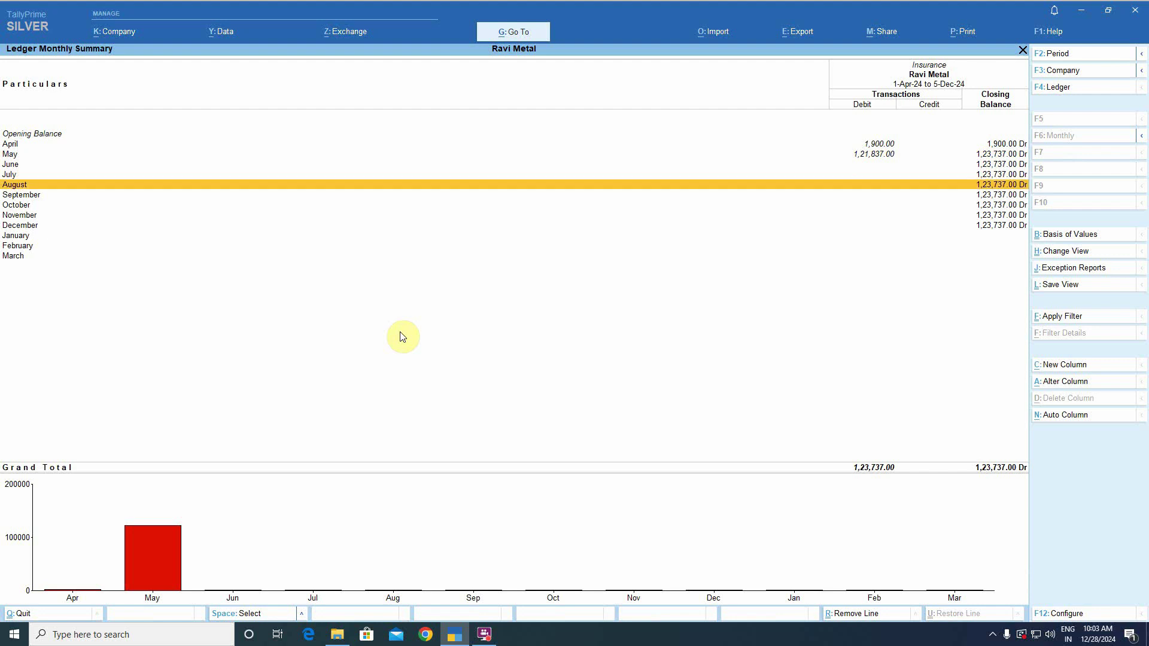
key("Down")
key("Down")
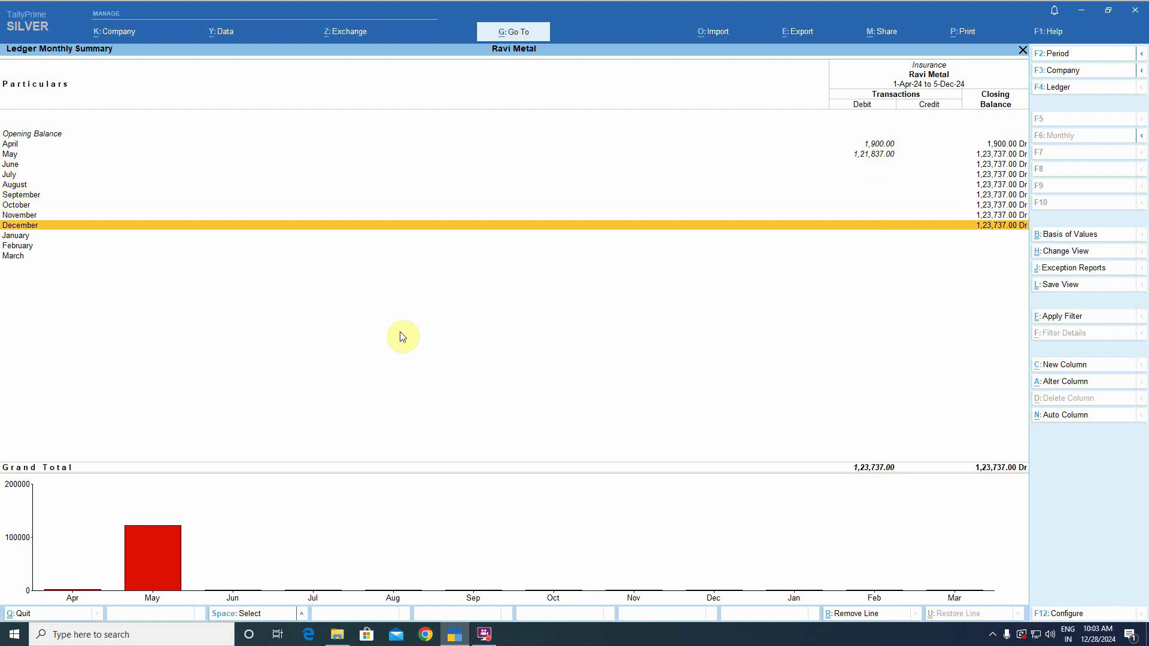
key("Down")
key("Down")
key("Down")
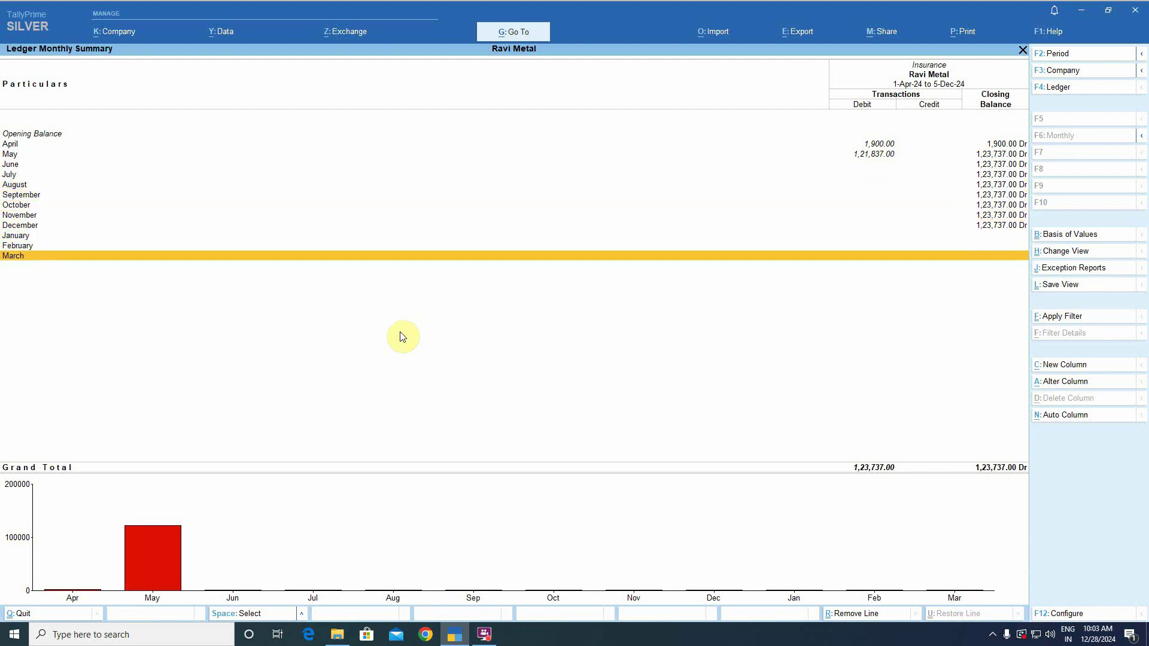
key("Up")
key("Up")
key("Up")
key("Up")
key("Up")
key("Up")
key("Up")
key("Up")
key("Up")
key("Up")
key("Up")
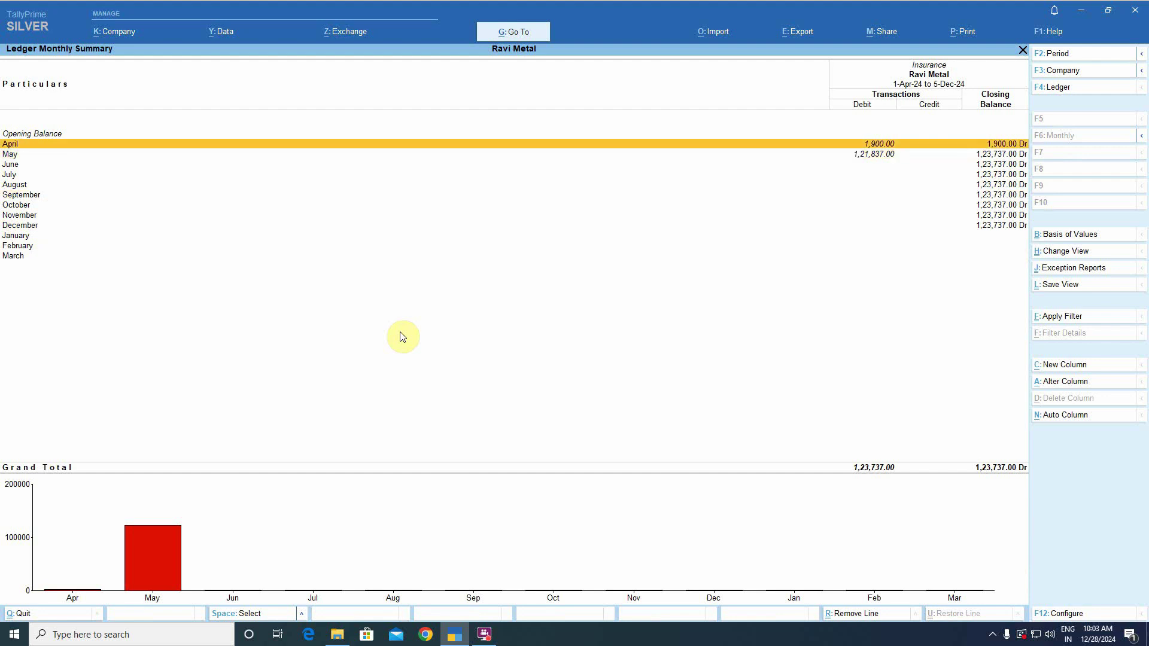
key("Down")
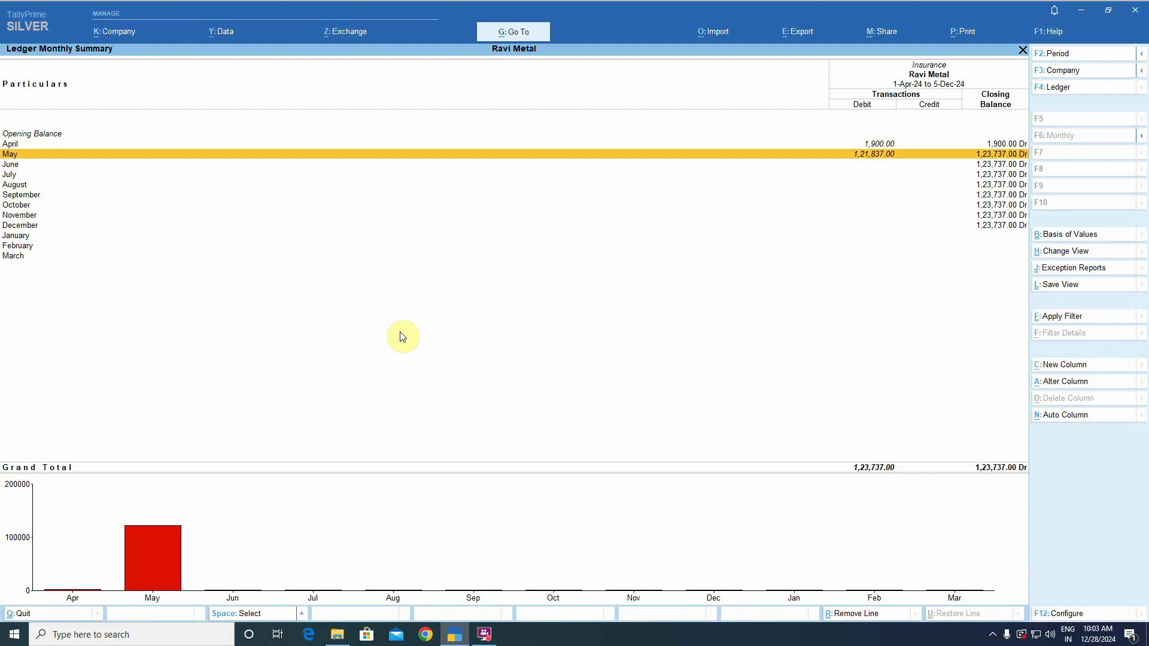
key("Return")
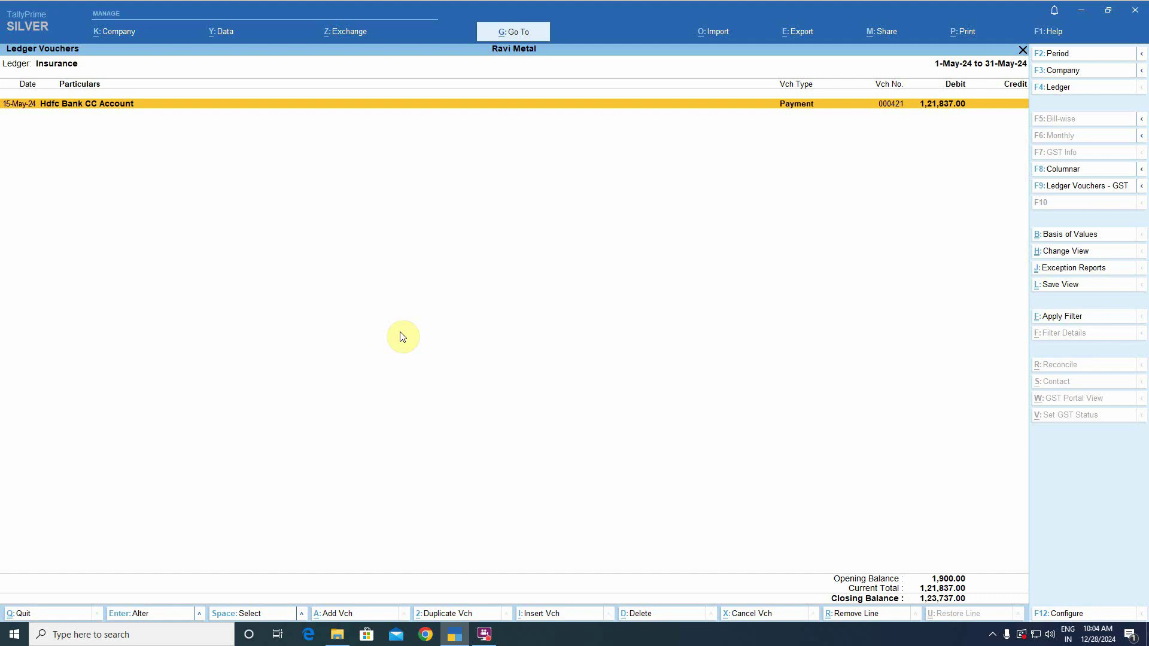
key("Escape")
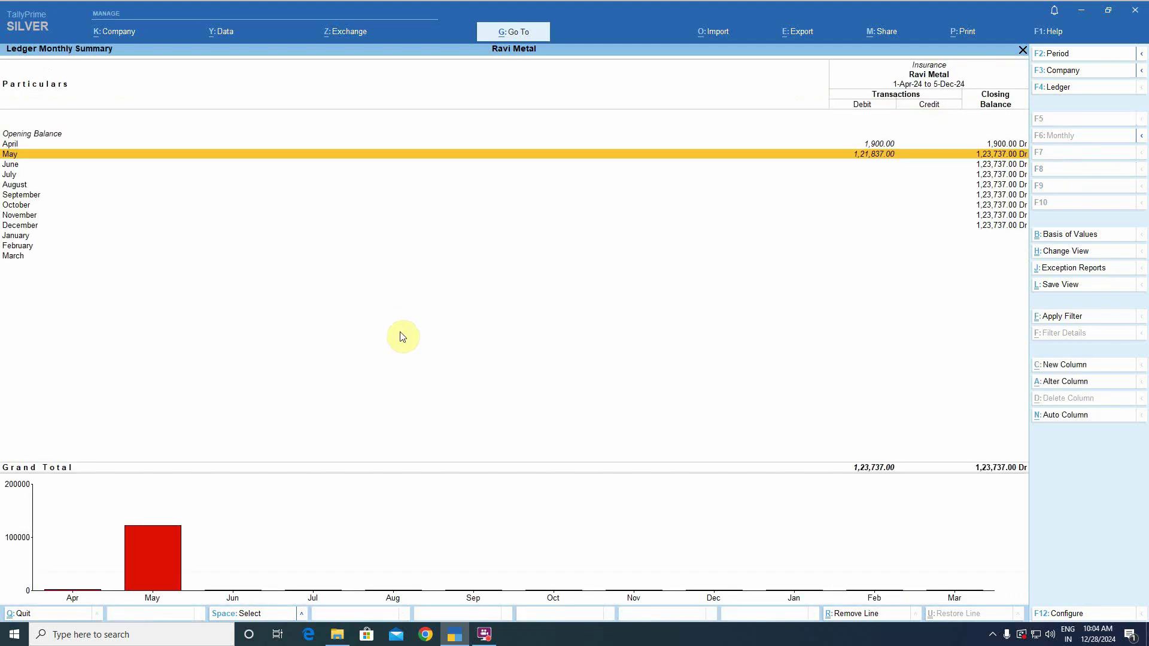
key("ctrl+n")
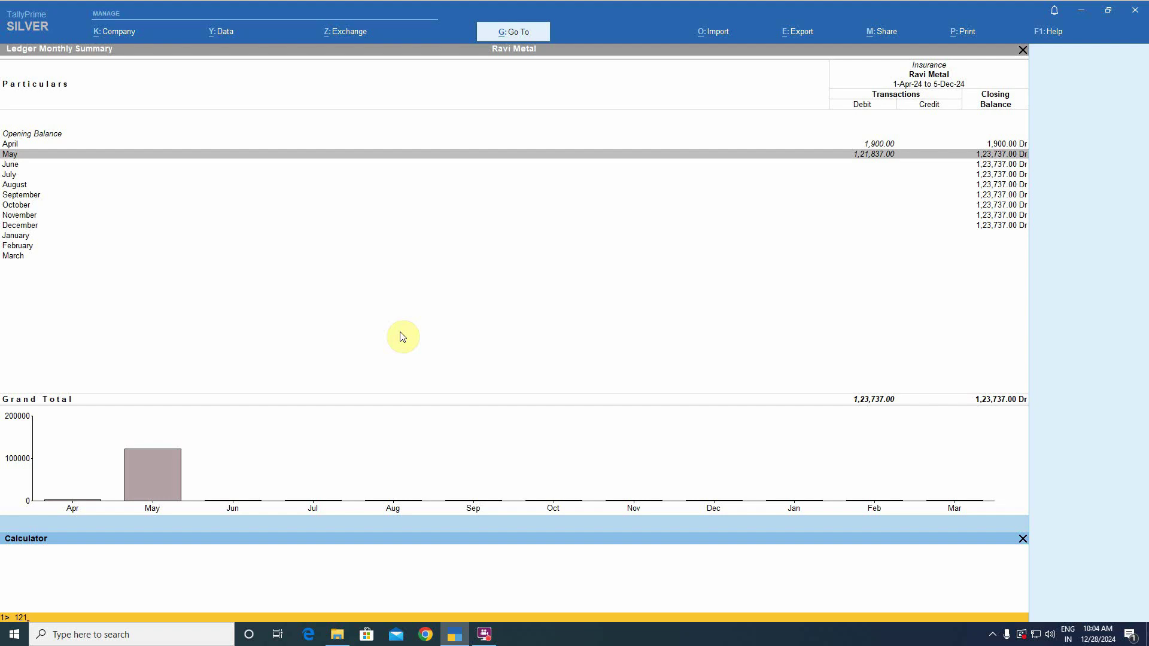
type("121837/12")
key("Return")
type("53")
key("Return")
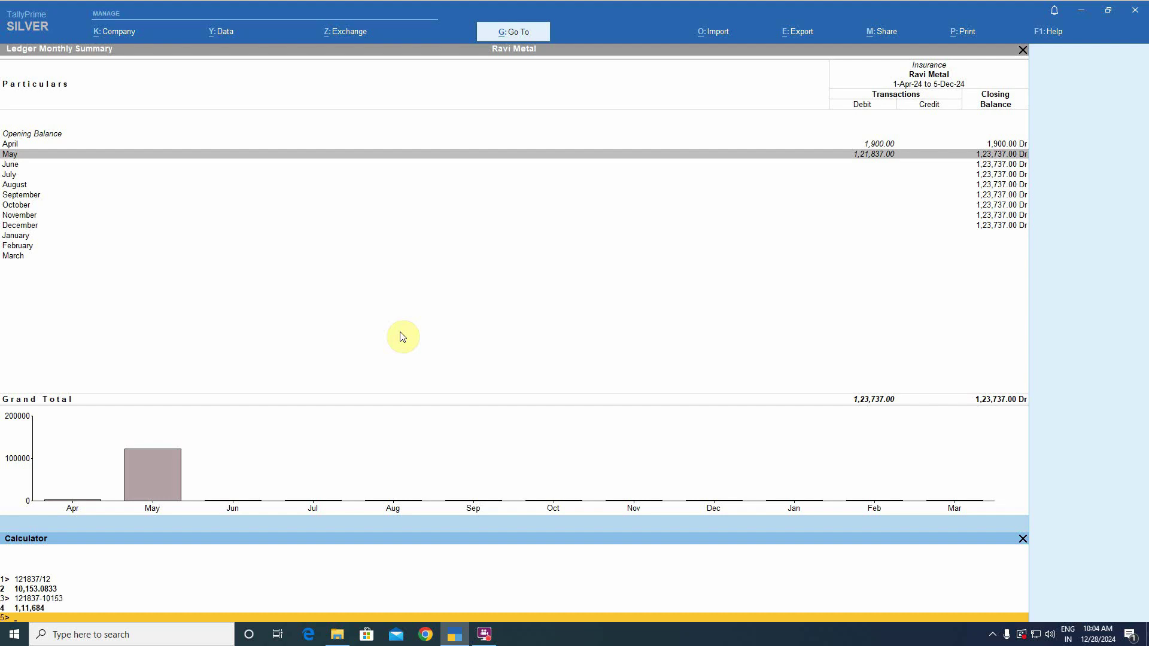
key("ctrl+m")
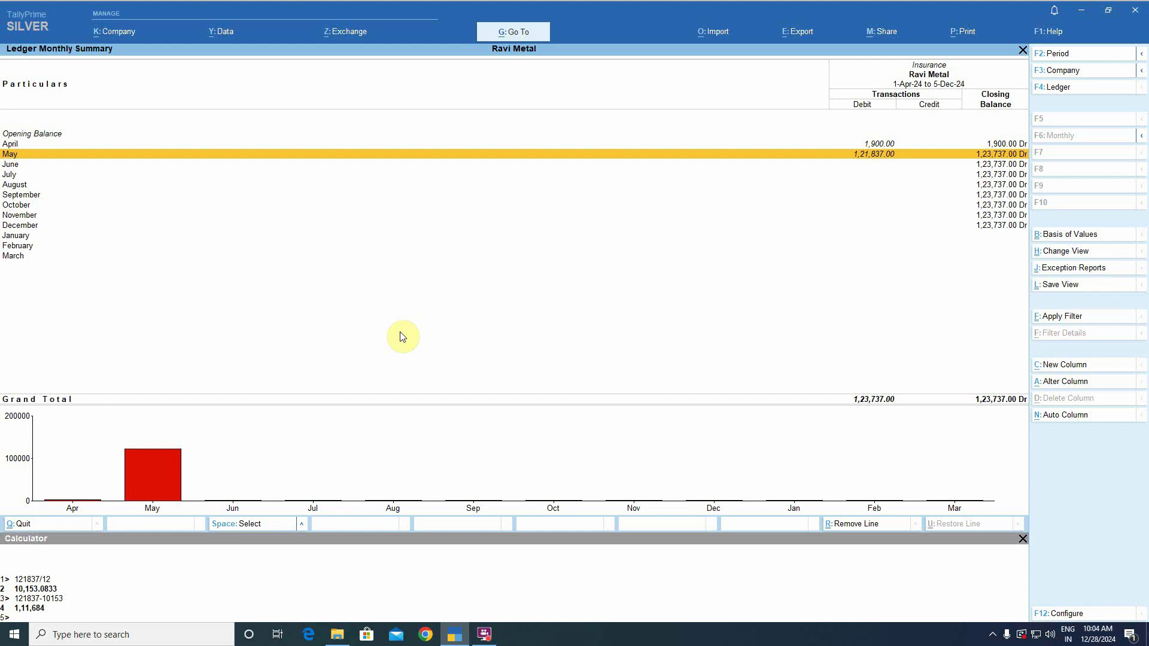
Open May's Hdfc Bank CC Account payment voucher for alteration and go to the Insurance amount
key("Return")
key("Return")
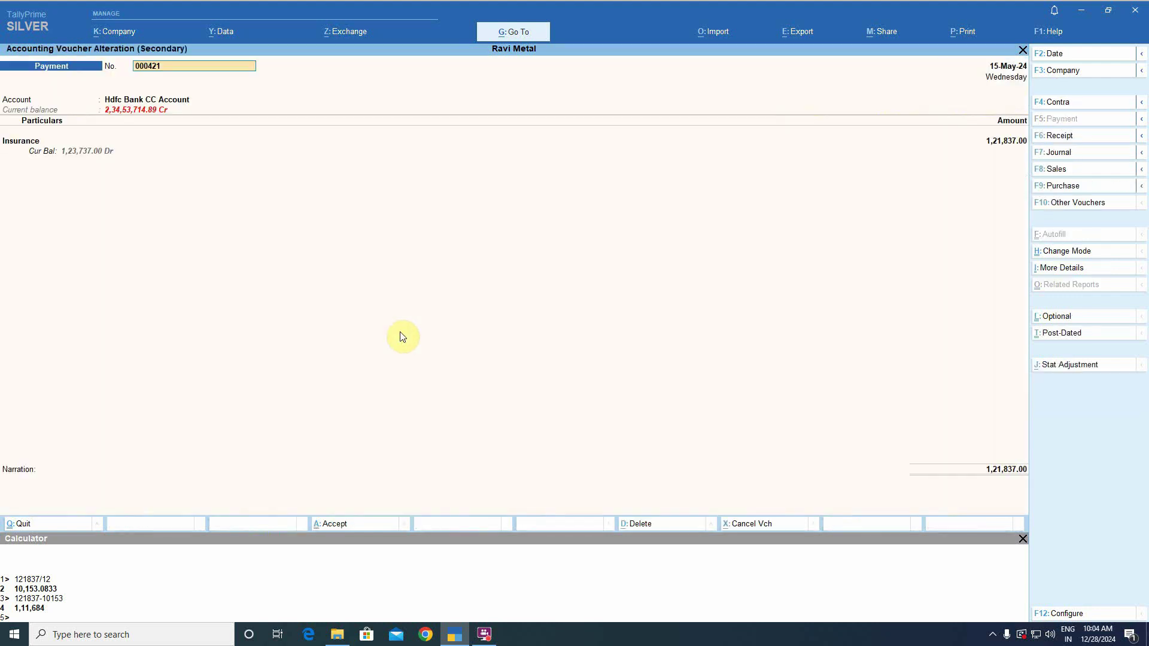
key("Return")
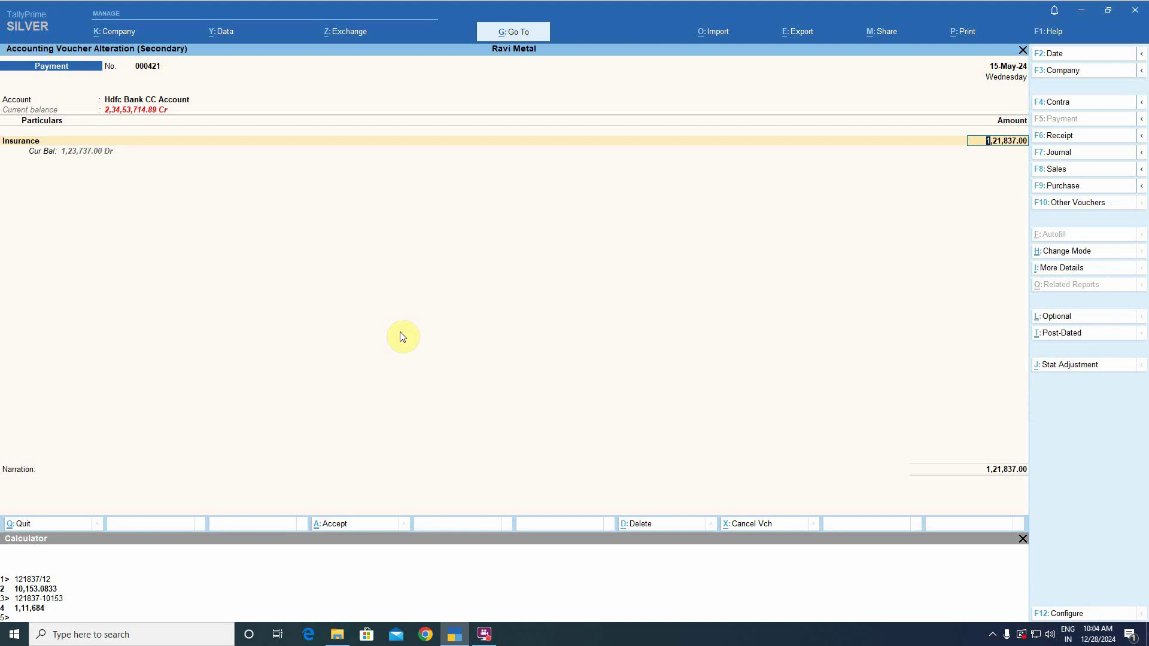
Check the Insurance ledger's master details from the voucher and quit them without saving
key("BackSpace")
key("ctrl+Return")
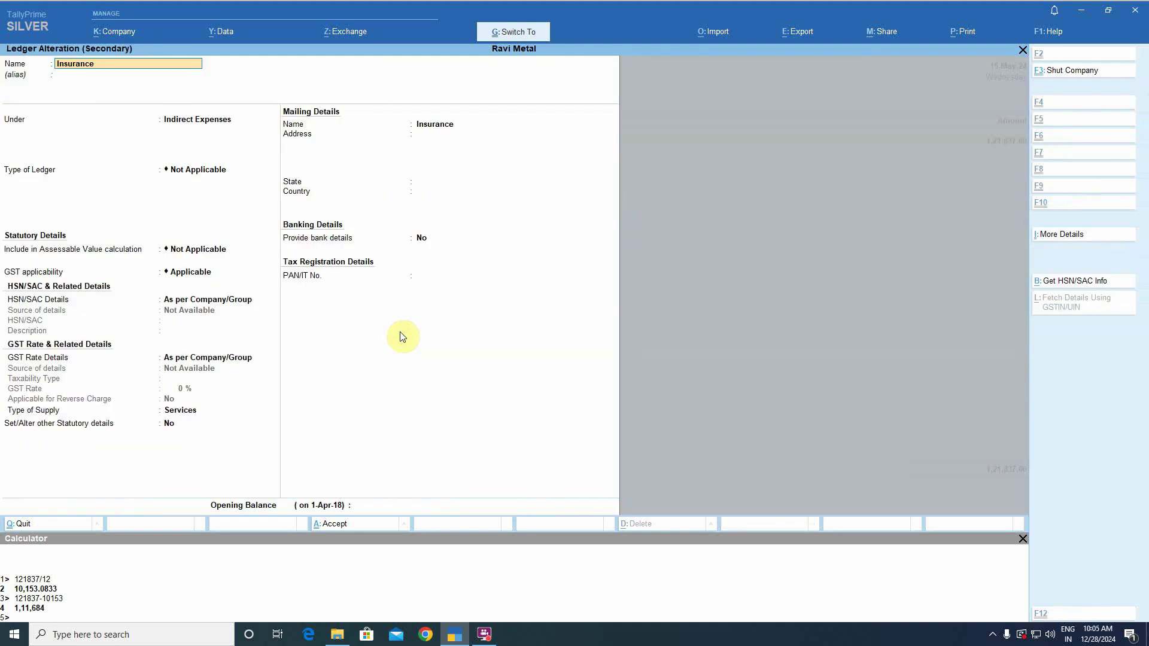
key("Escape")
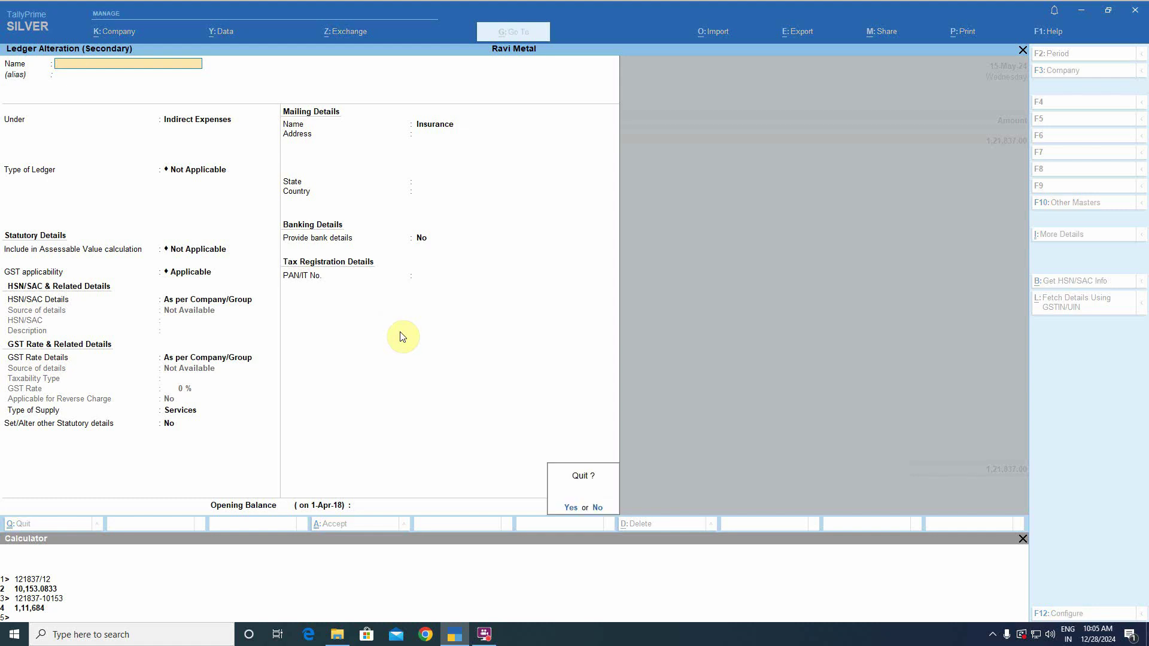
key("y")
key("Return")
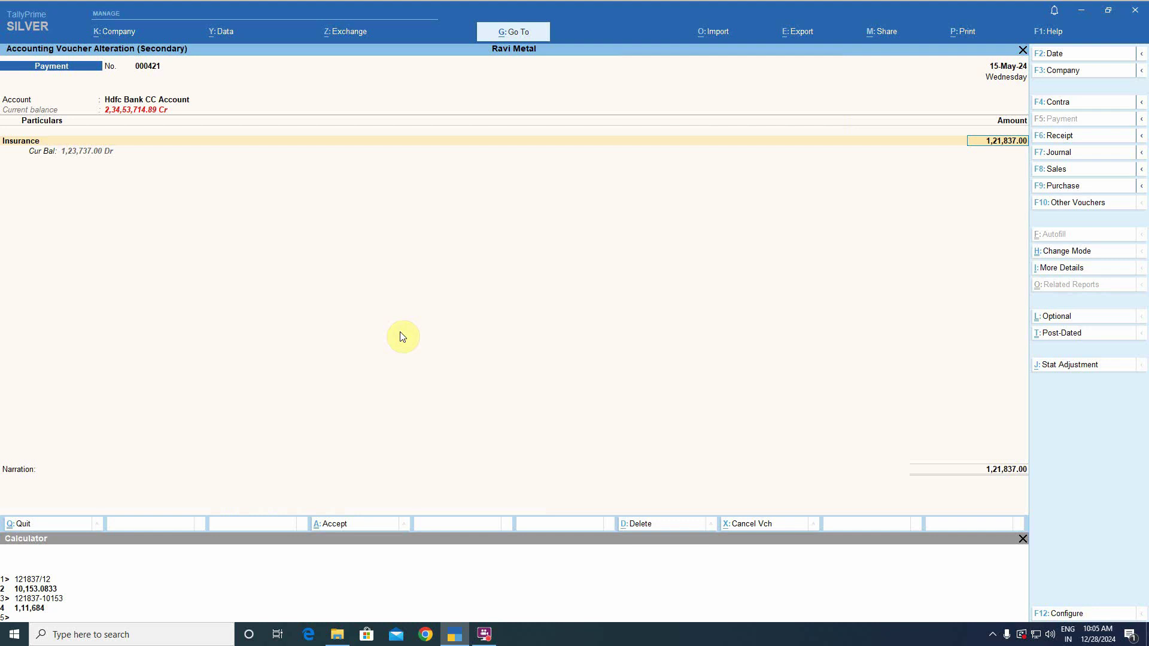
Set the Insurance amount in the payment voucher to 1,11,684
type("1,1")
type("1,684")
key("Return")
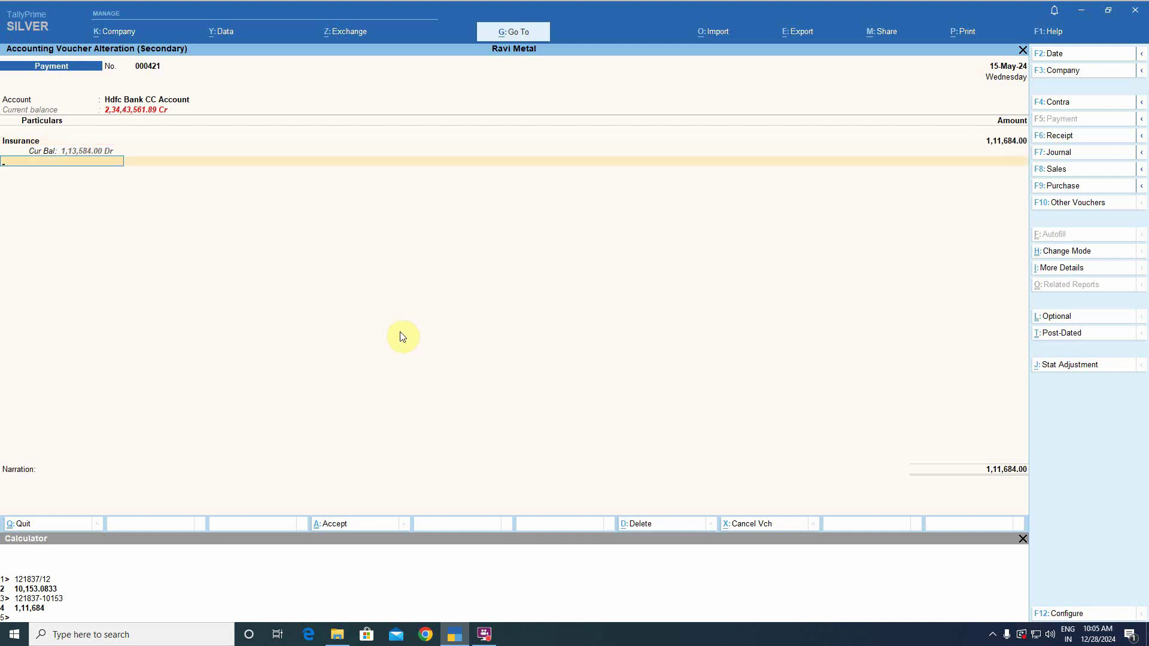
Add a Prepaid Insurance line of 10,153 to the voucher, checking that ledger's master details before entering the amount
type("Pre")
key("Down")
key("Down")
key("Return")
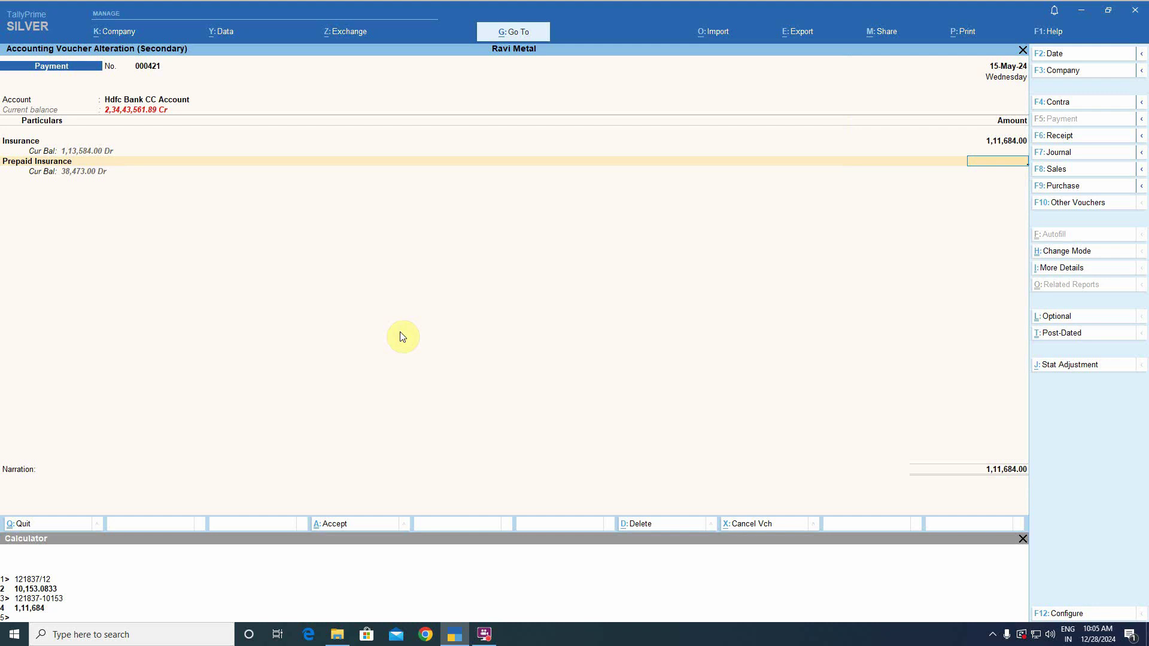
key("BackSpace")
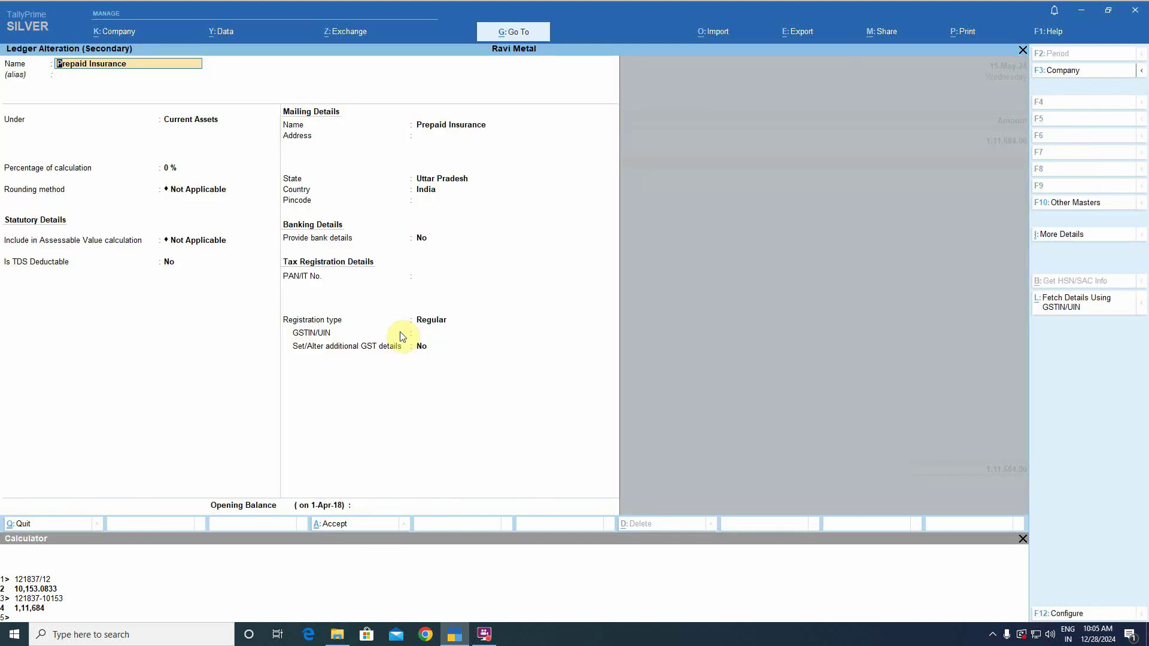
key("ctrl+a")
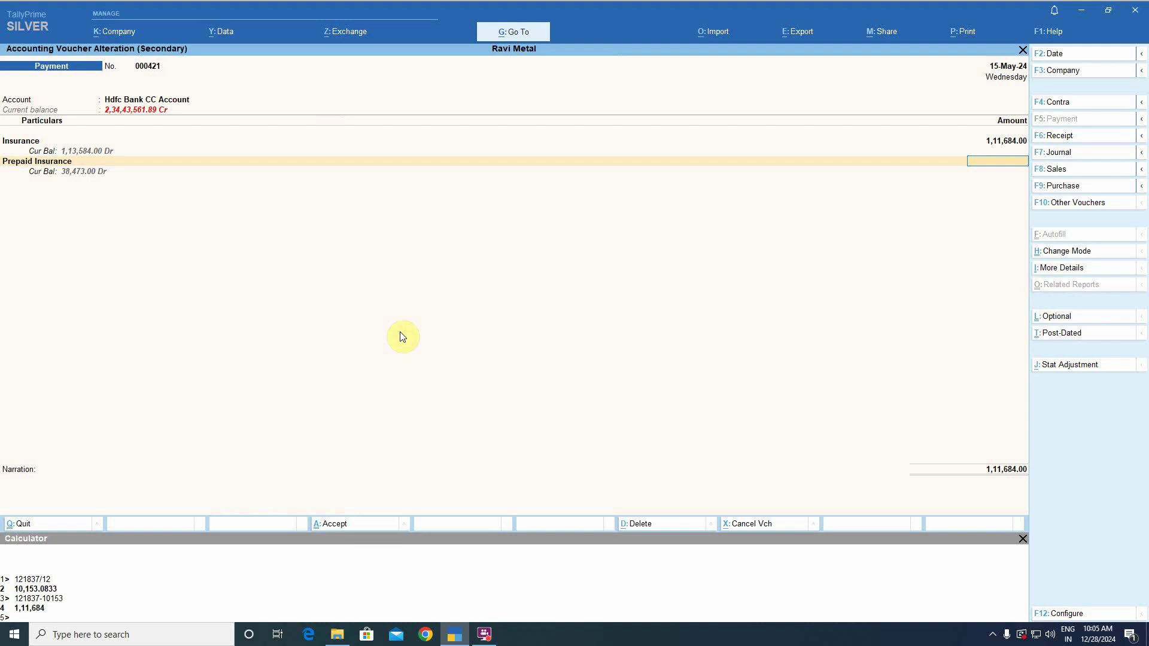
type("10153")
key("Return")
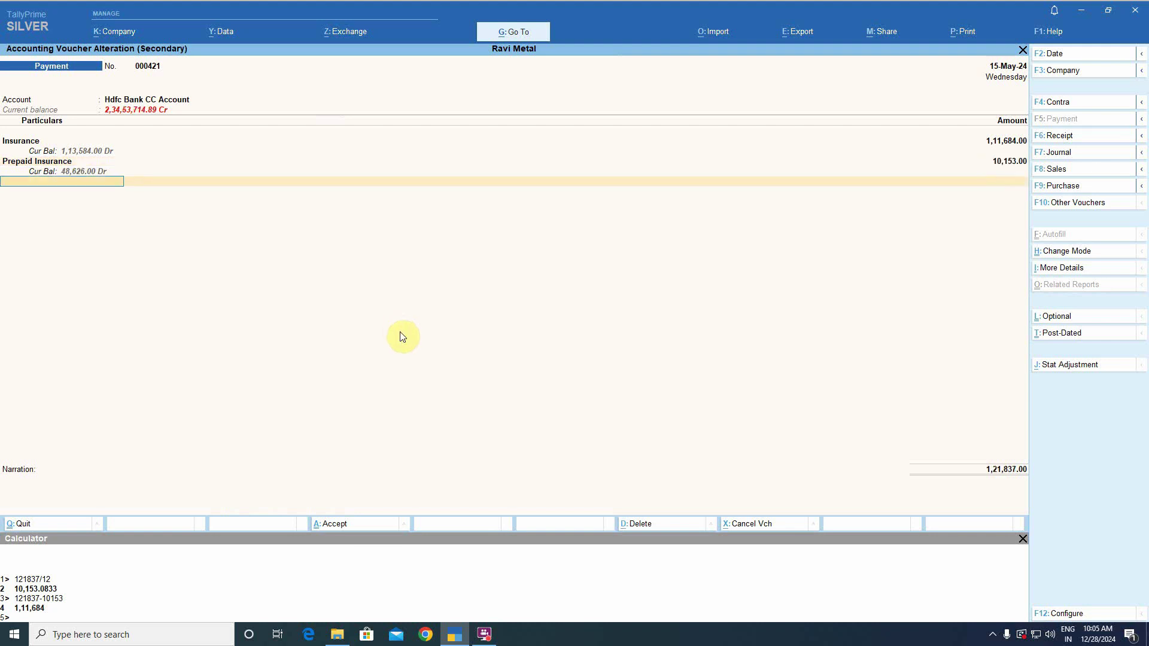
Finish the altered payment voucher without a narration and accept it
key("Return")
key("Return")
key("Return")
key("Return")
key("Return")
key("Return")
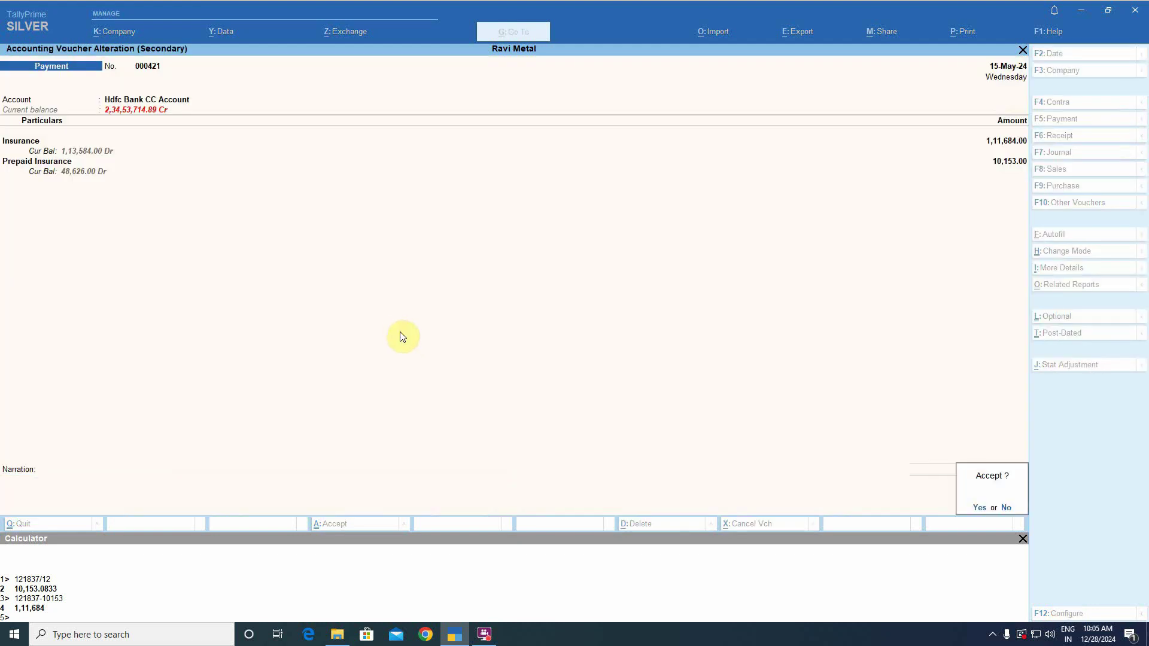
key("Return")
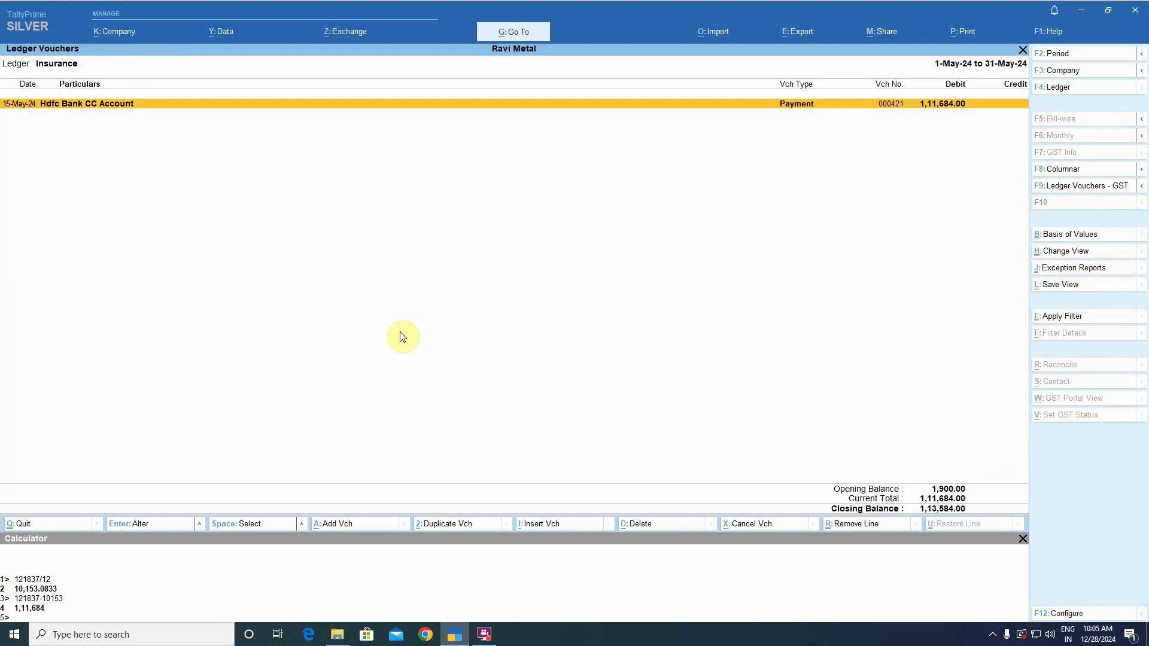
Reopen the altered May payment voucher to review its Insurance and Prepaid Insurance lines, and return to the monthly summary
key("Escape")
key("Up")
key("Up")
key("Up")
key("Up")
key("Up")
key("Up")
key("Up")
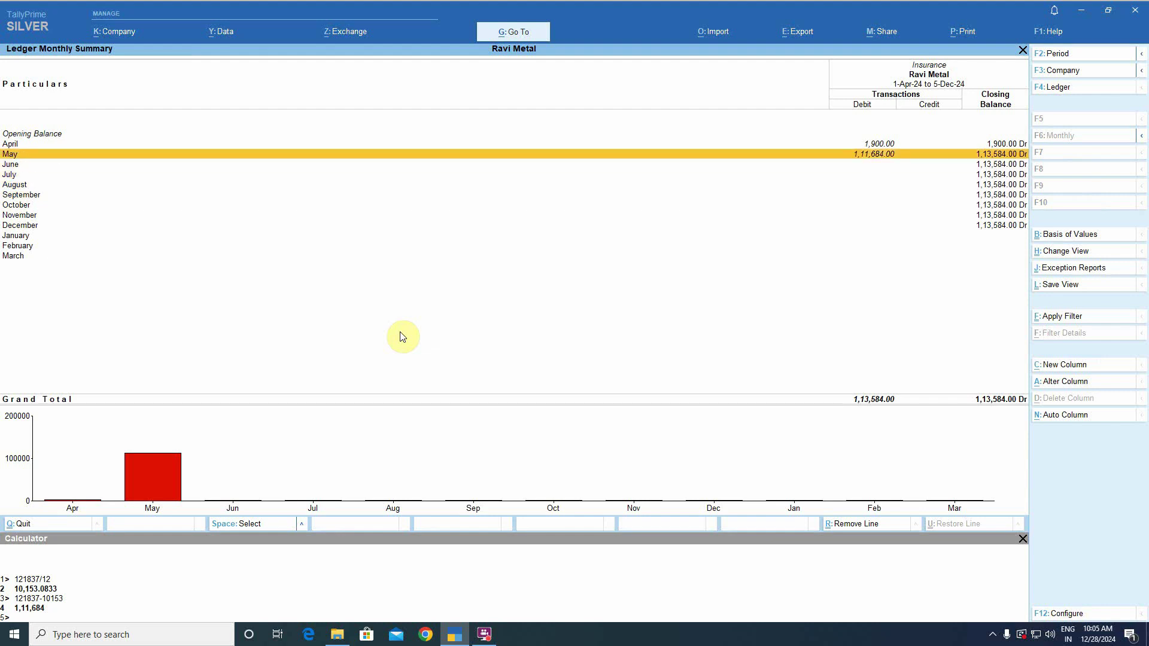
key("Return")
key("Return")
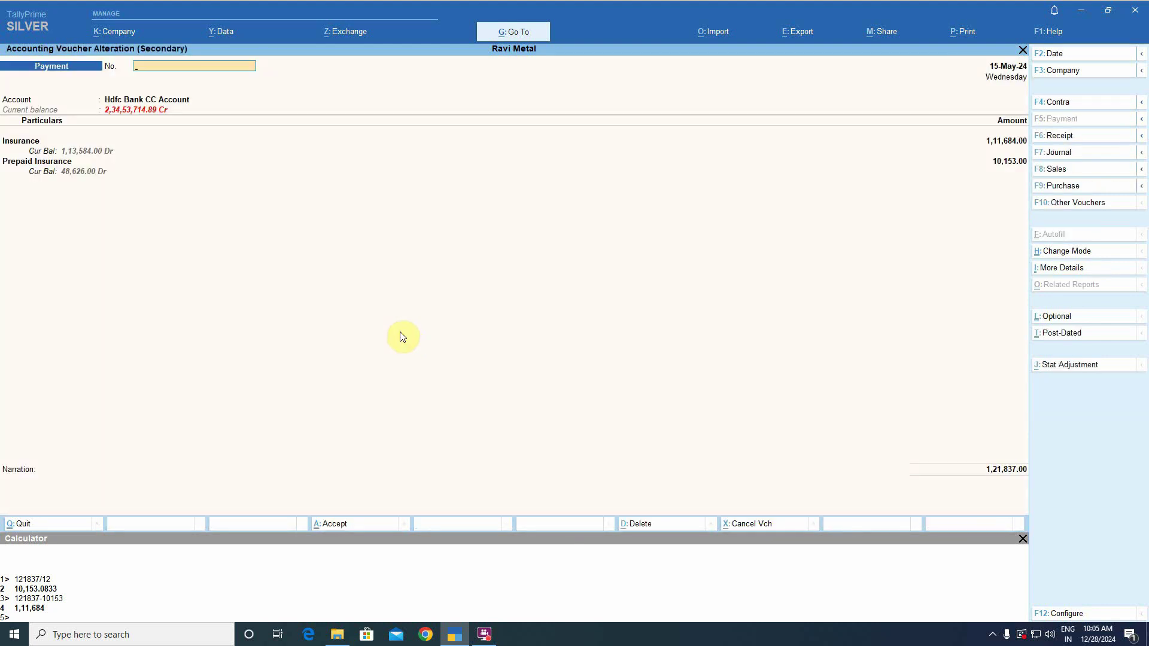
key("Escape")
key("Return")
key("Escape")
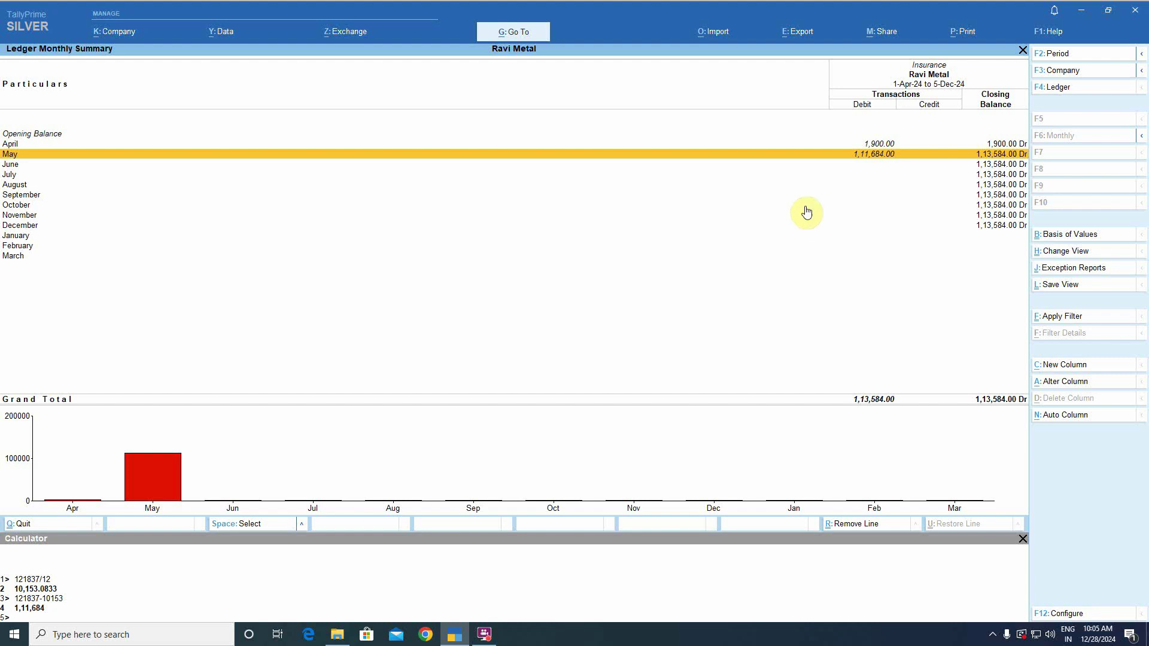
Leave the Profit & Loss reports and open the Current Assets group from the Balance Sheet
key("Escape")
key("Escape")
key("Escape")
key("Escape")
key("Escape")
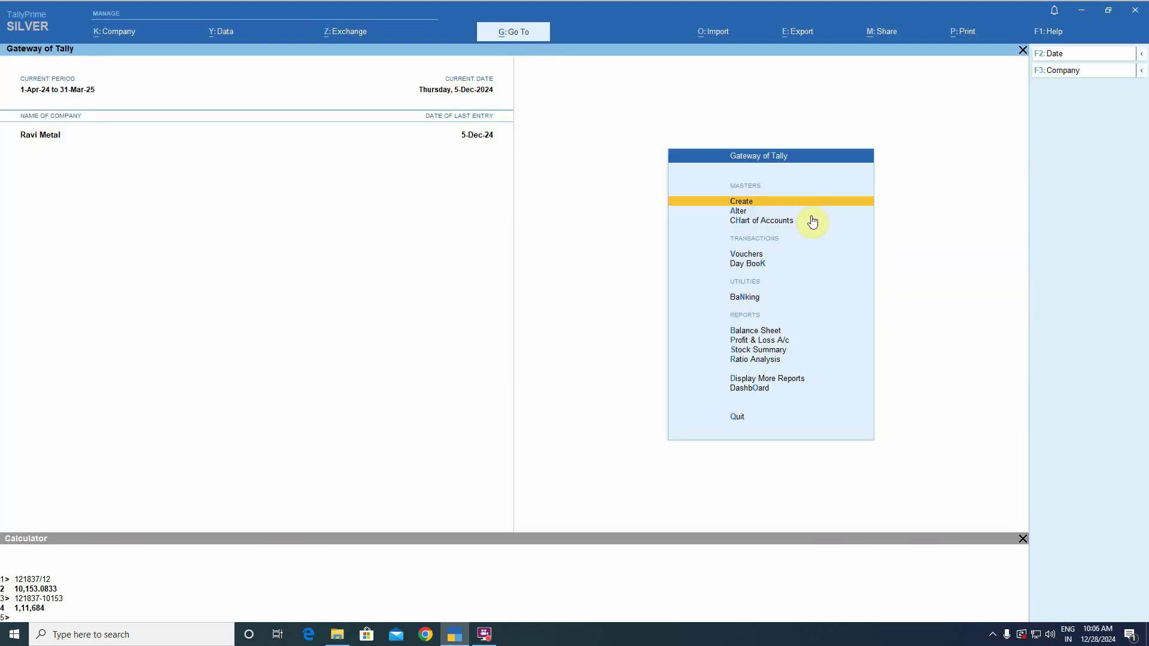
key("b")
key("Right")
key("Down")
key("Down")
key("Up")
key("Return")
Open the Prepaid Insurance ledger's monthly summary and examine its opening balance and monthly entries
key("Down")
key("Down")
key("Down")
key("Down")
key("Down")
key("Down")
key("Down")
key("Down")
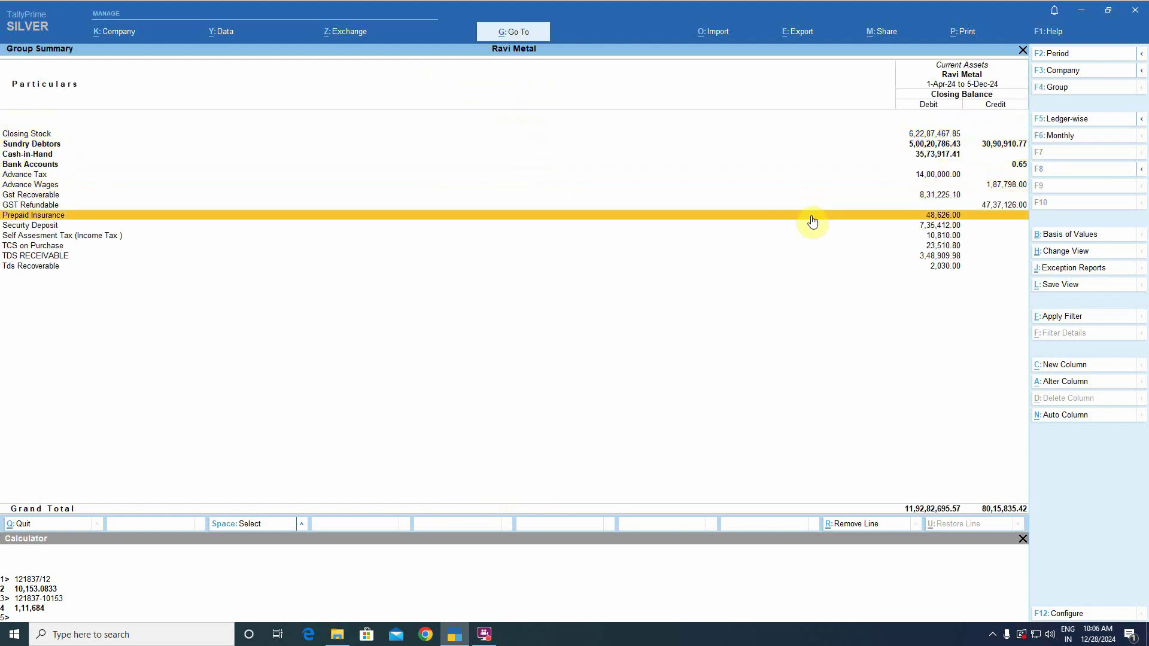
key("Return")
key("Up")
key("Up")
key("Up")
key("Up")
key("Up")
key("Up")
key("Up")
key("Up")
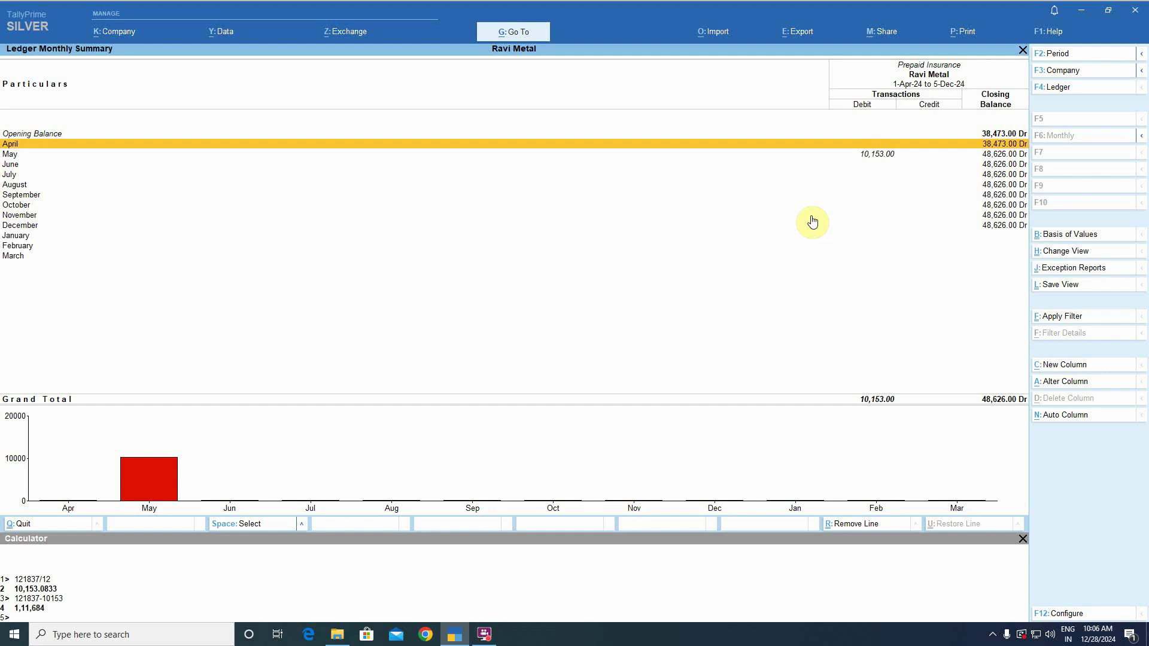
key("space")
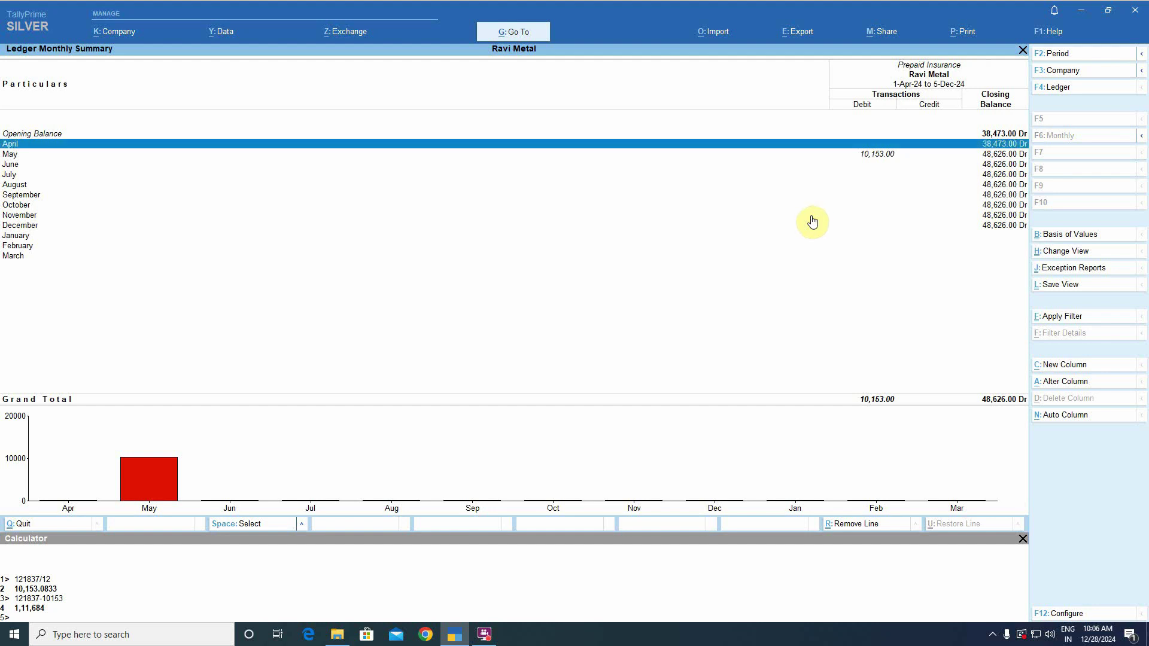
key("Return")
key("alt+a")
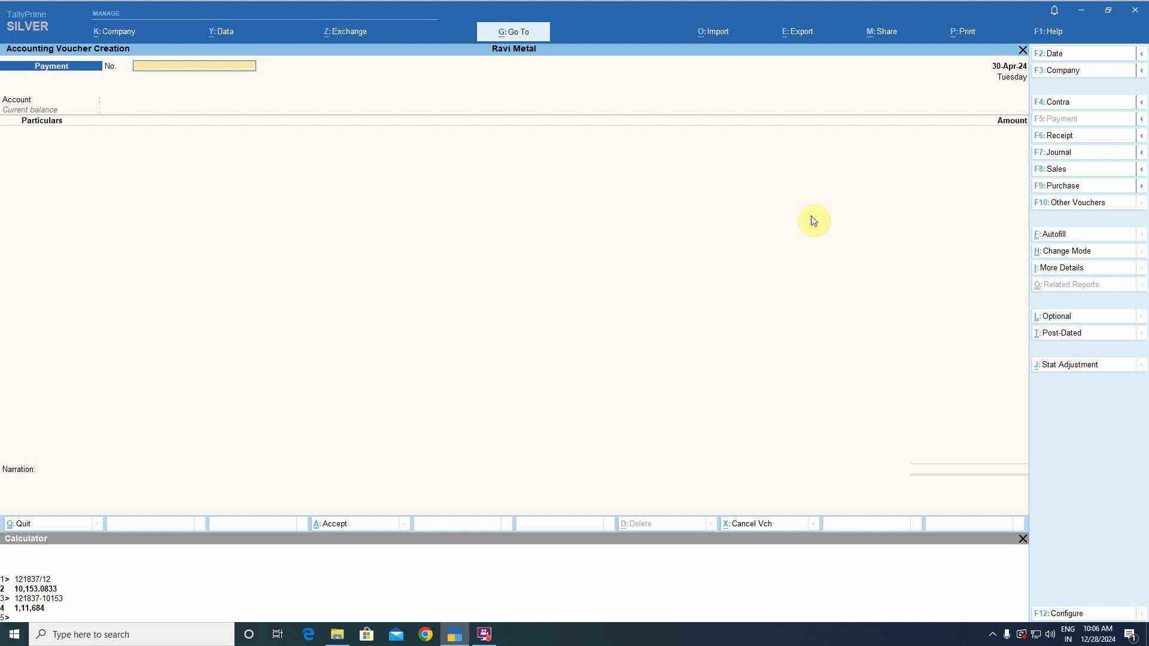
key("F7")
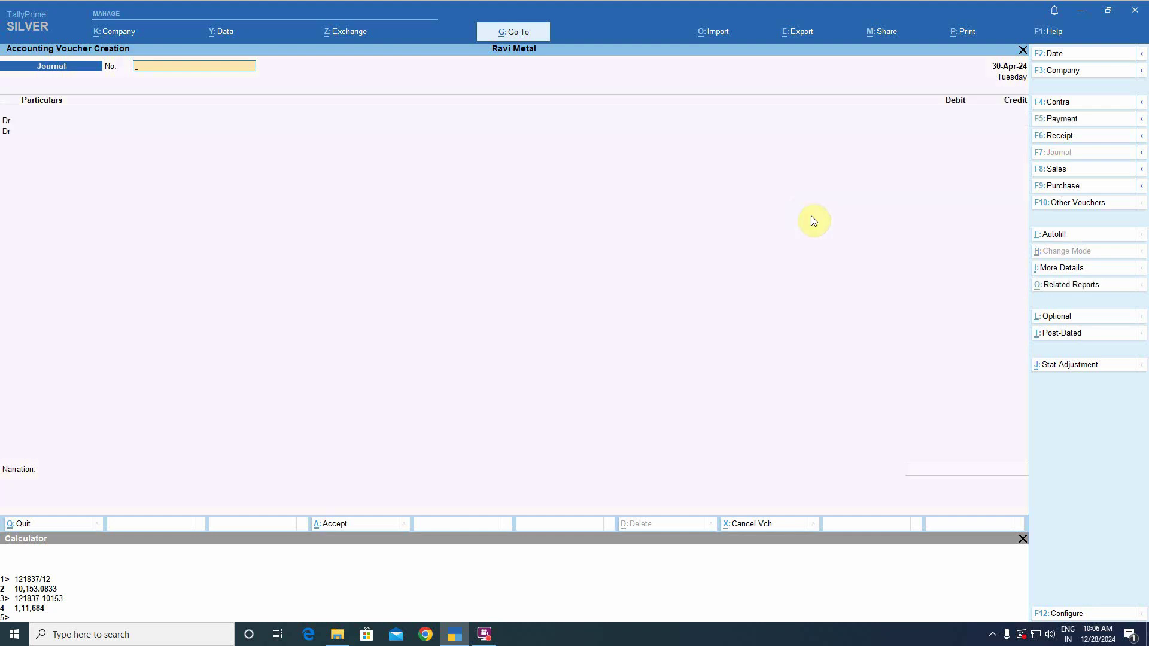
key("Return")
type("Insur")
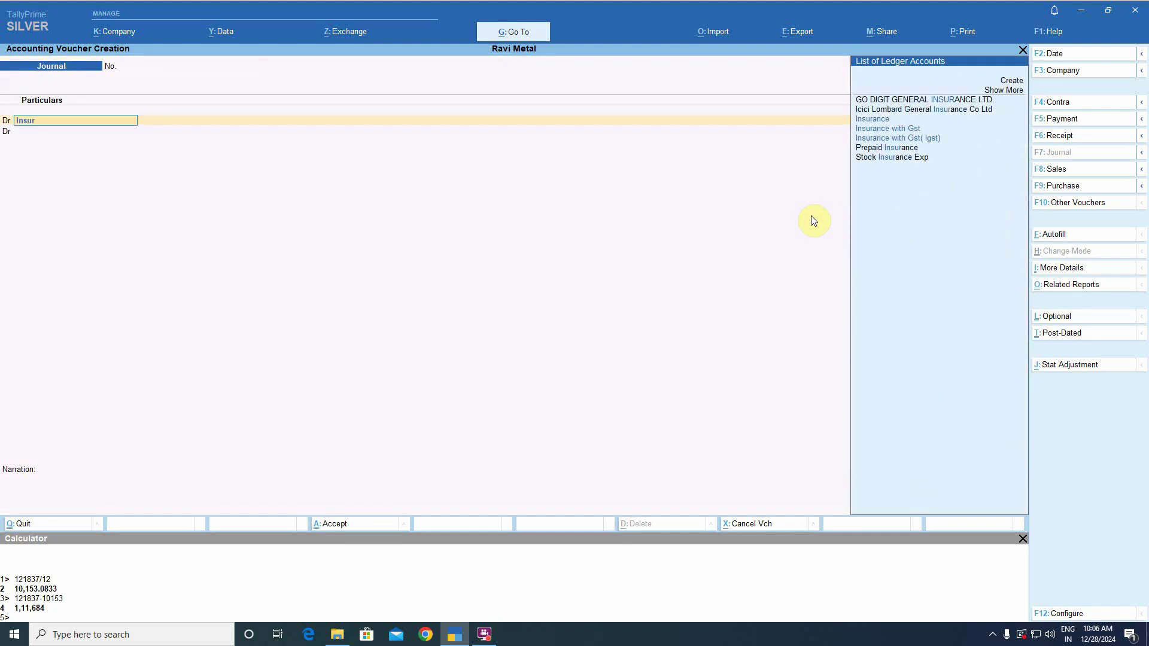
key("Return")
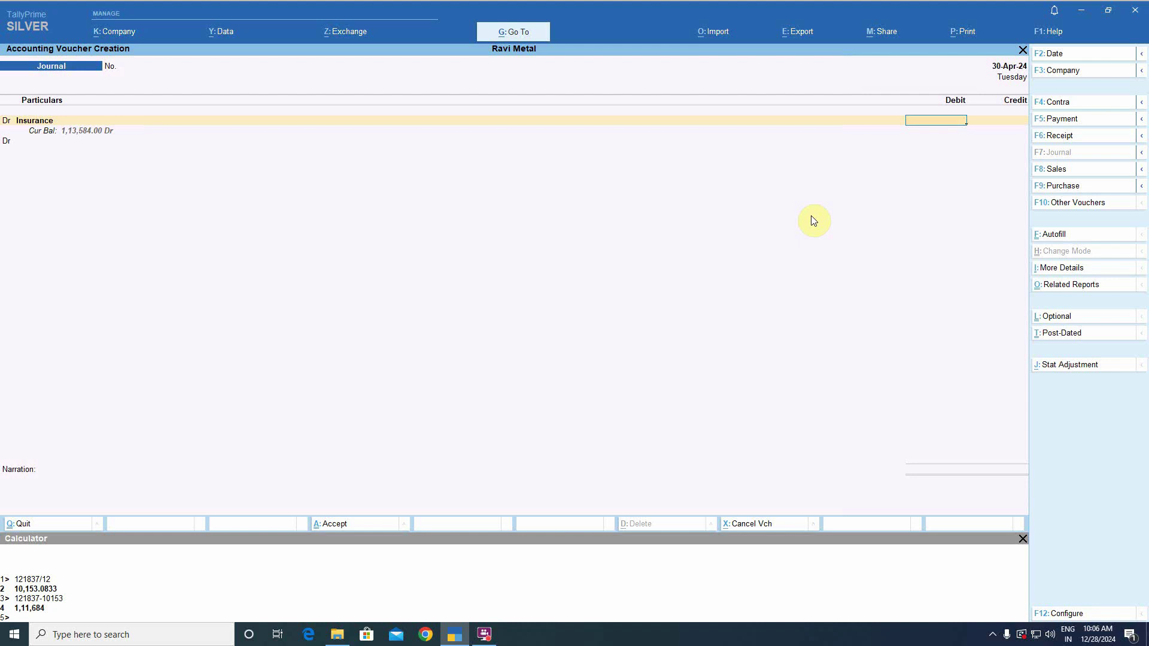
key("Escape")
key("Return")
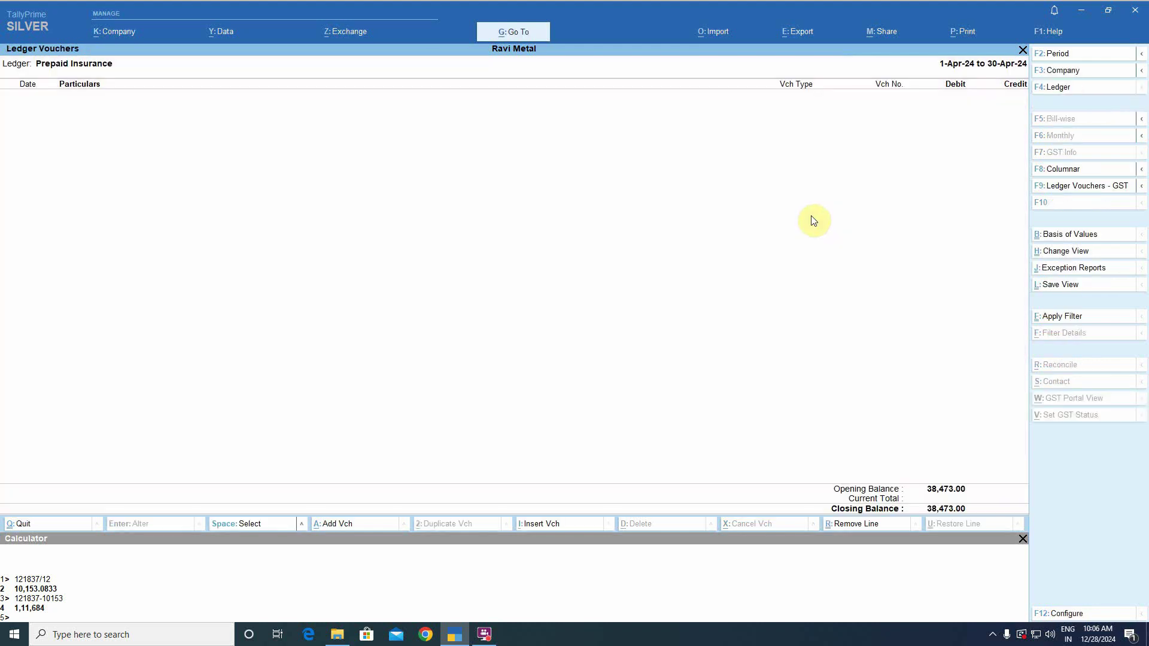
key("Escape")
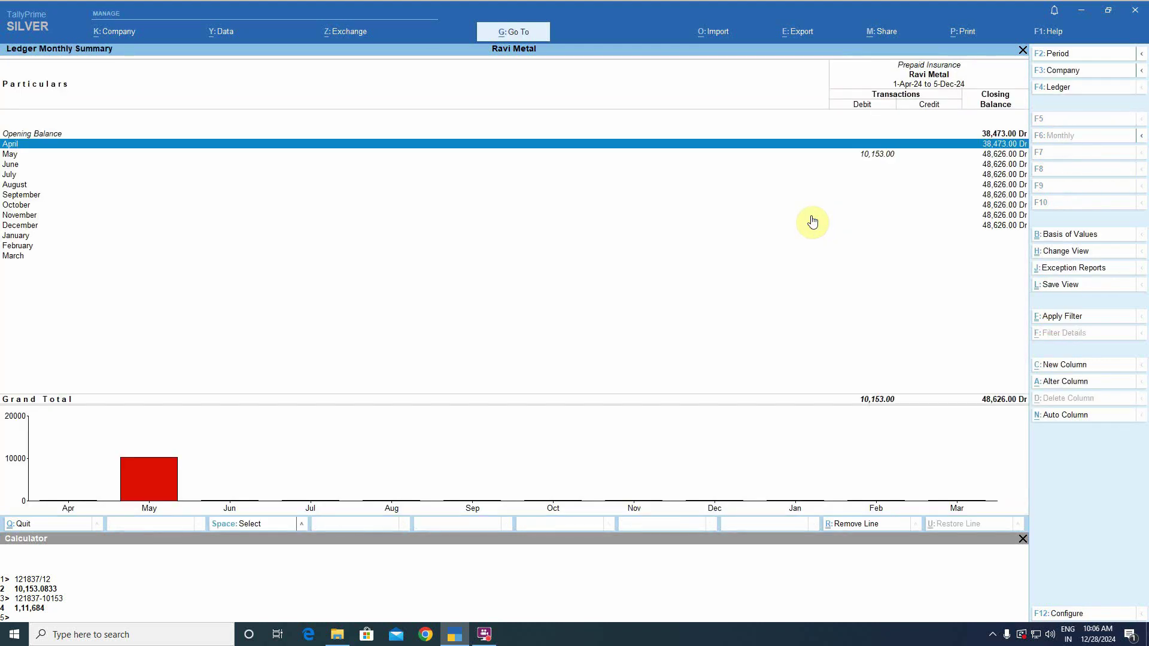
Start a journal voucher dated 30-Apr-24 from the Prepaid Insurance ledger and debit Insurance with 38,473
key("Return")
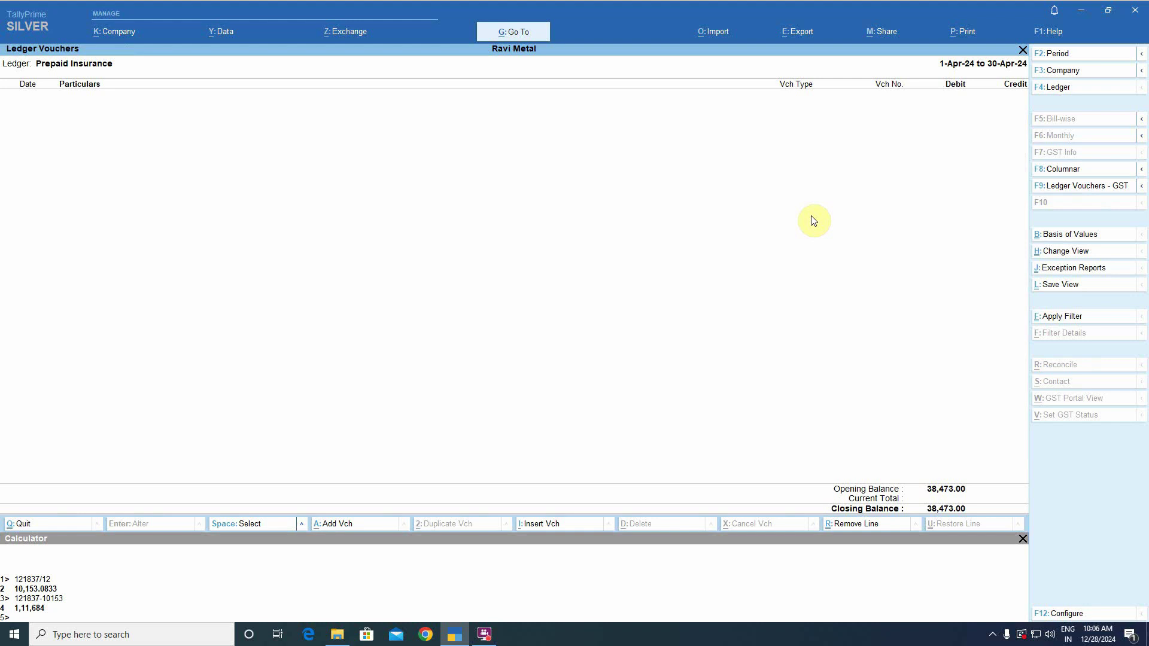
key("alt+a")
key("Return")
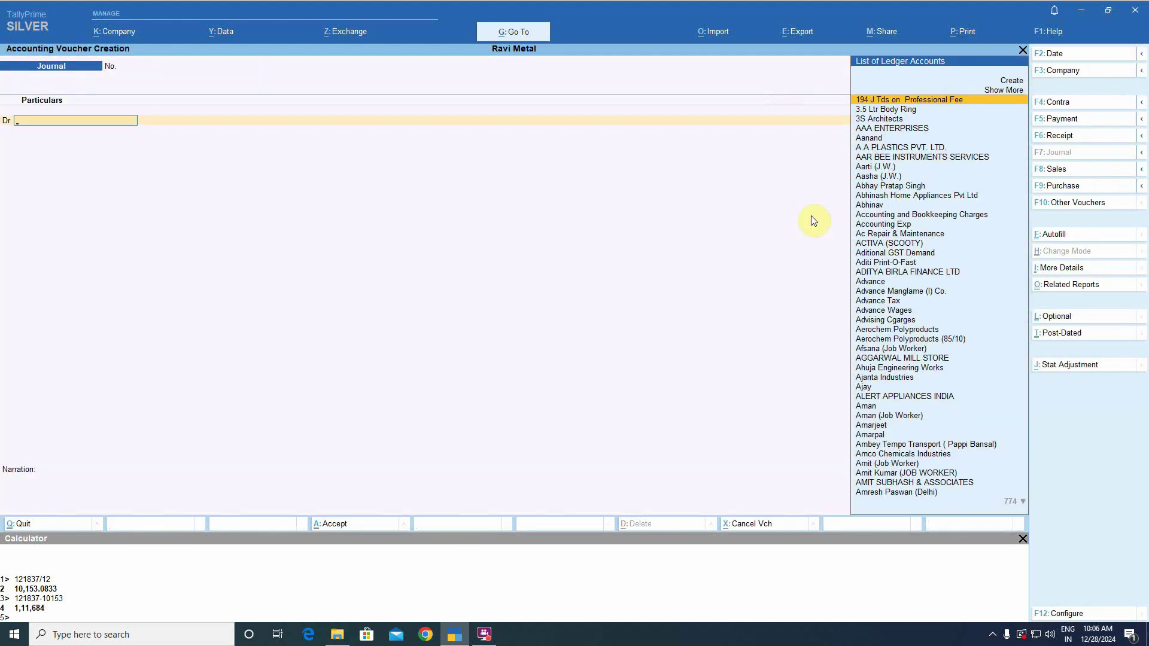
type("3")
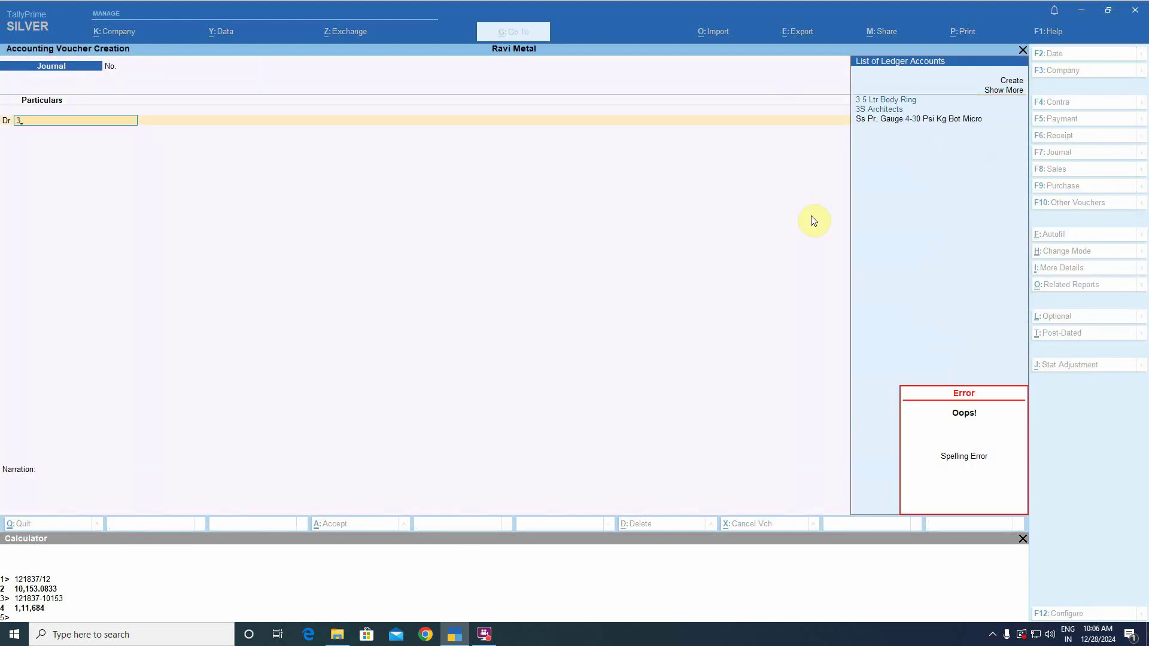
key("BackSpace")
key("BackSpace")
key("Return")
type("Insu")
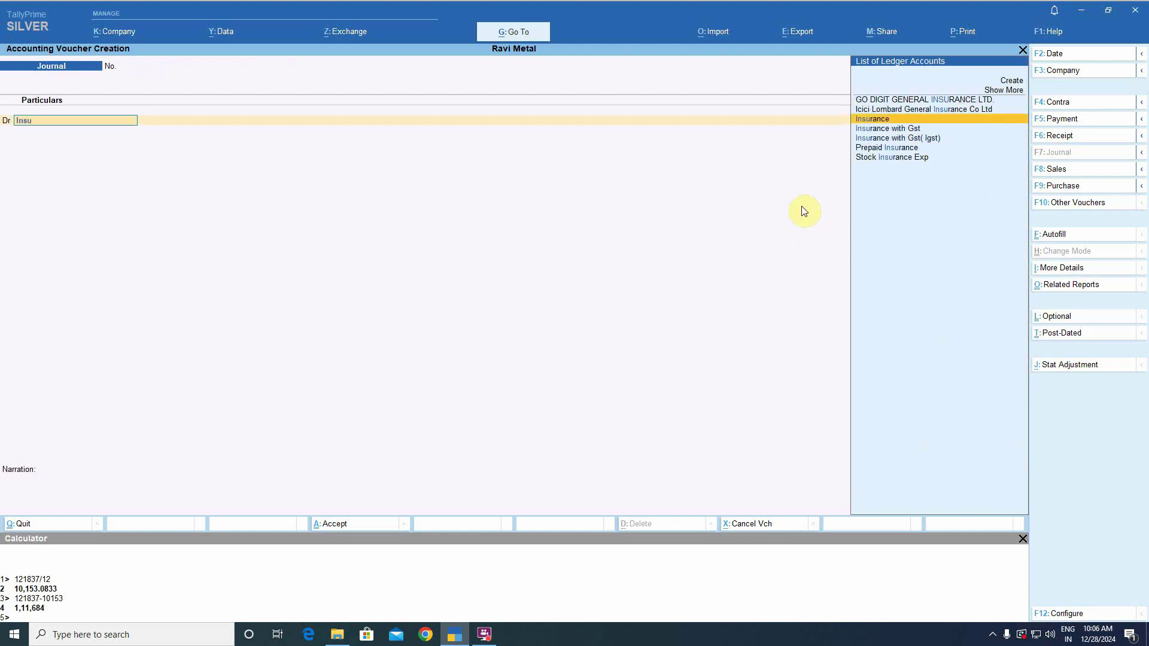
key("Return")
type("473")
key("Return")
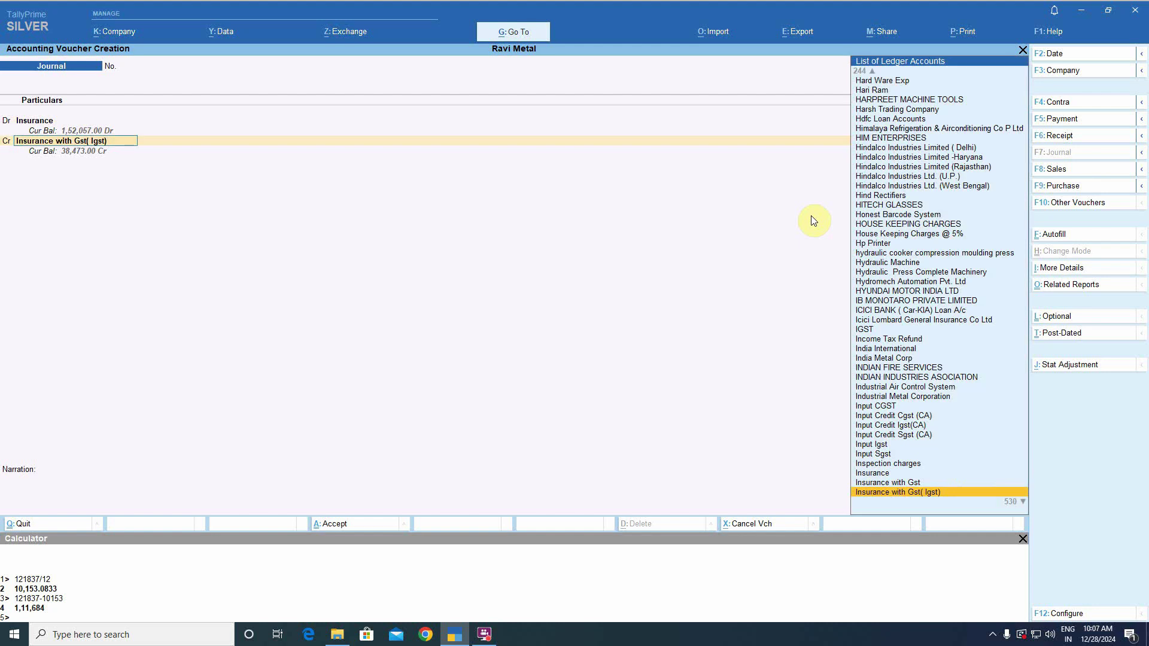
Credit Prepaid Insurance with 38,473 in the journal, leave the narration empty and accept the voucher
type("Pres")
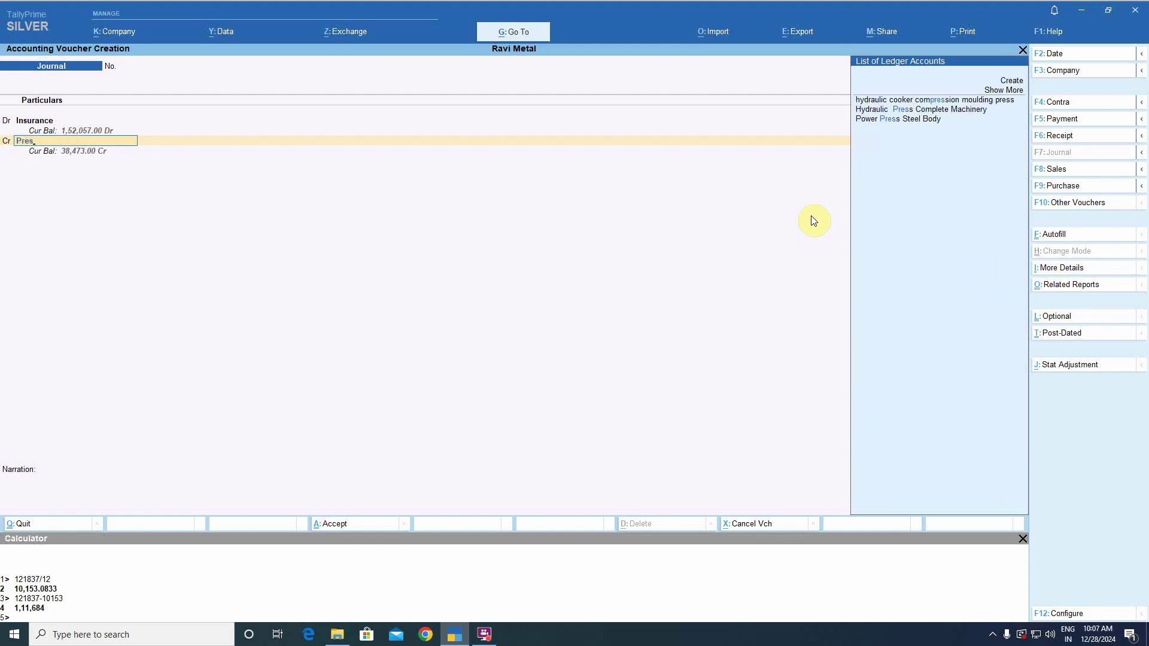
key("BackSpace")
key("BackSpace")
type("ep")
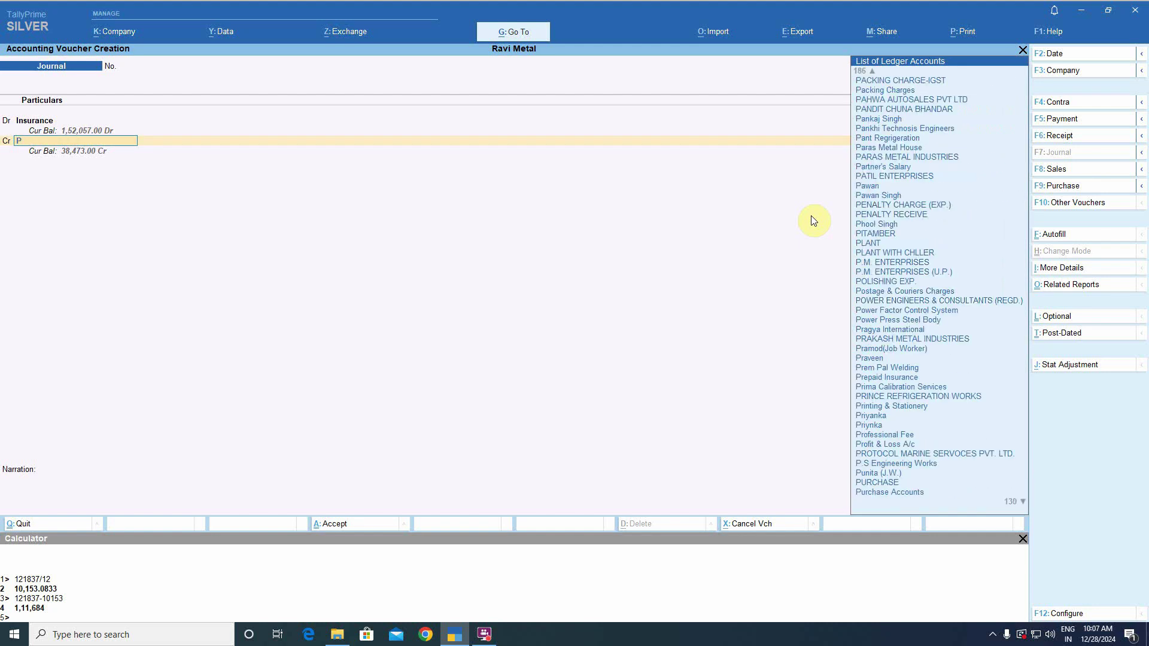
key("Return")
key("Return")
key("Return")
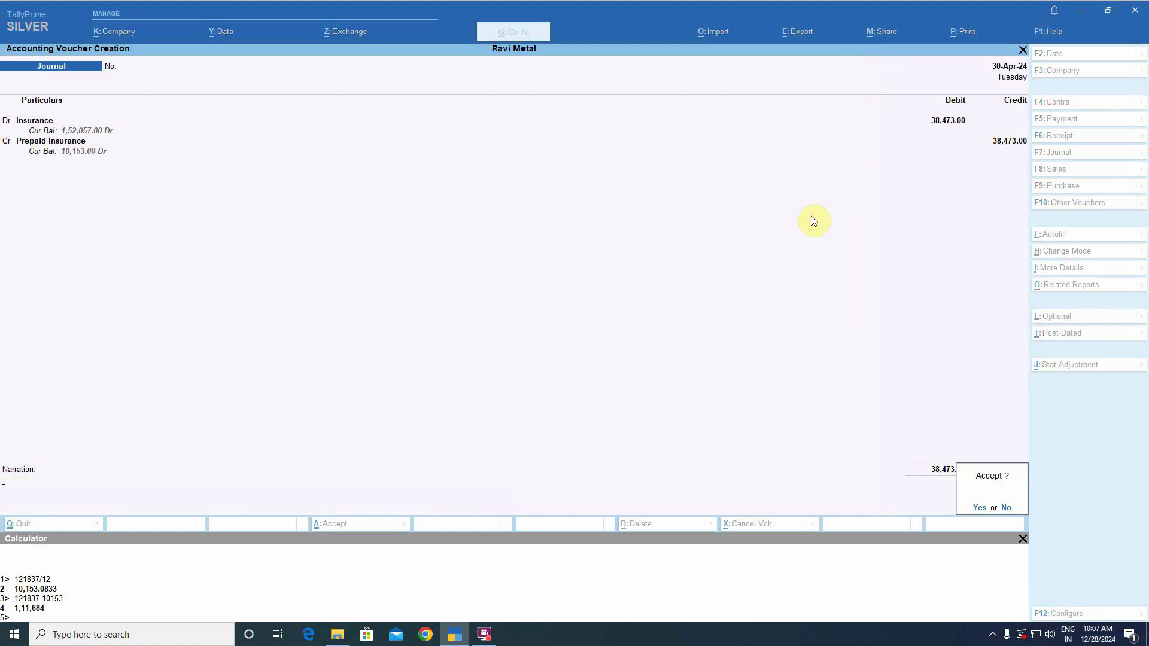
key("Return")
Return to the Current Assets group and reopen the Prepaid Insurance monthly summary to examine the April adjustment
key("Escape")
key("Escape")
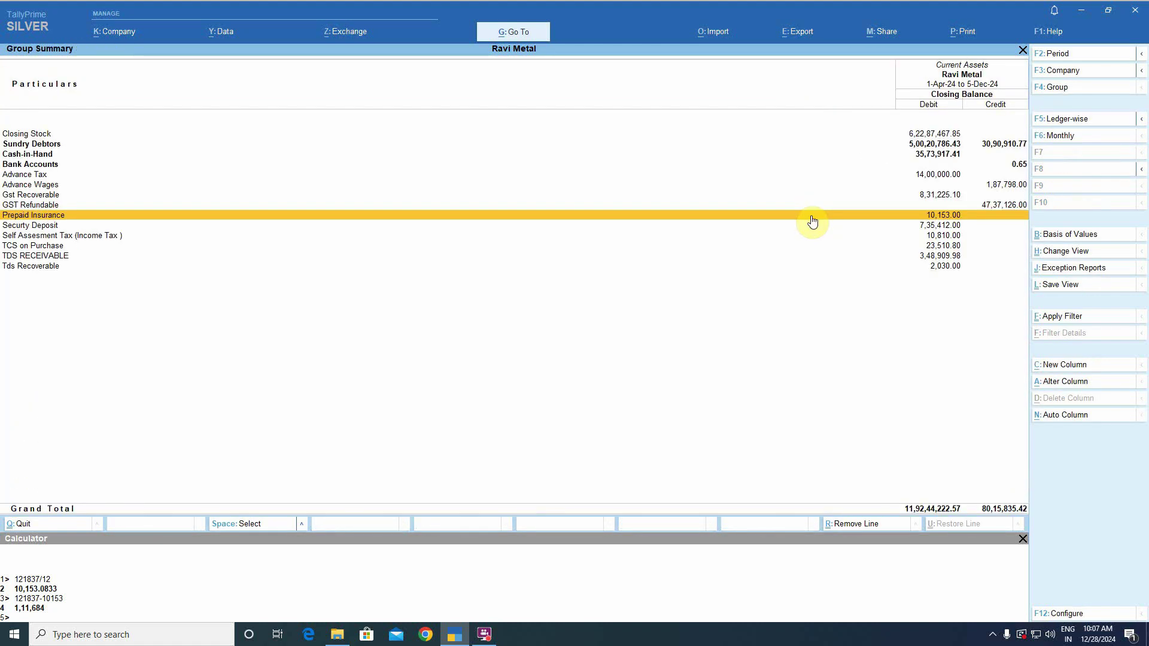
key("Return")
key("Up")
key("Up")
key("Up")
key("Up")
key("Up")
key("Up")
key("Up")
key("Up")
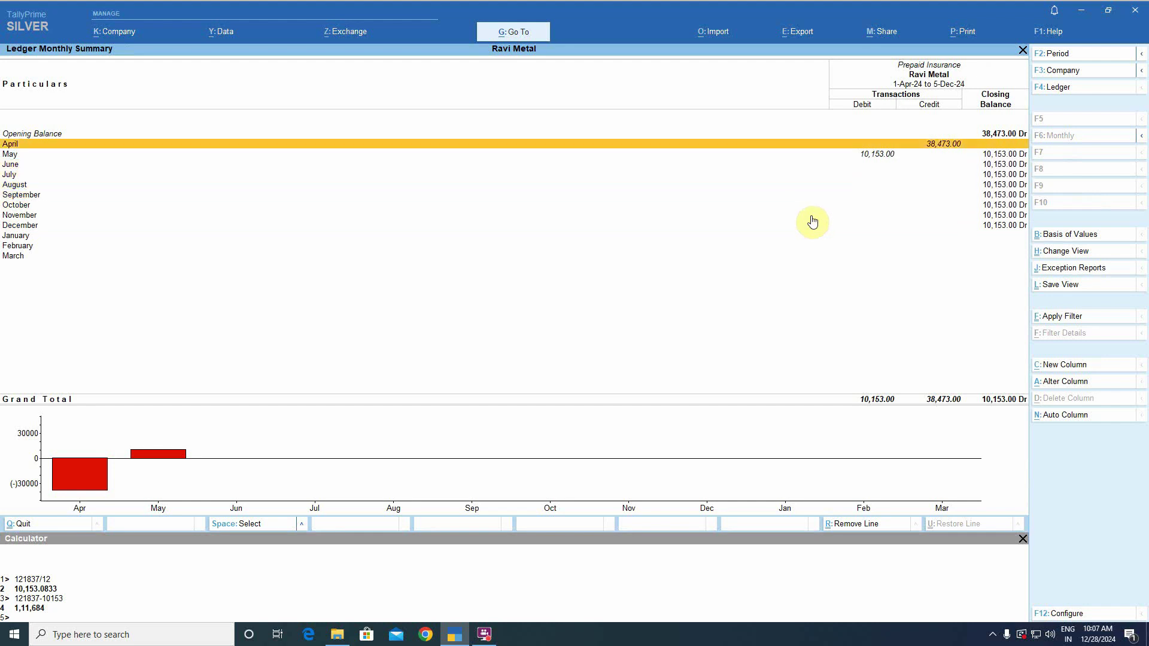
Extend the Prepaid Insurance summary's period back to 1-4-2023 and examine the earlier monthly entries
key("F2")
type("1-4-2023")
key("Return")
key("Return")
key("Up")
key("Up")
key("Up")
key("Up")
key("Up")
key("Up")
key("Up")
key("Up")
key("Up")
key("Up")
key("Up")
key("Up")
key("Up")
key("Up")
key("Up")
key("Up")
key("Up")
key("Up")
key("Up")
key("Up")
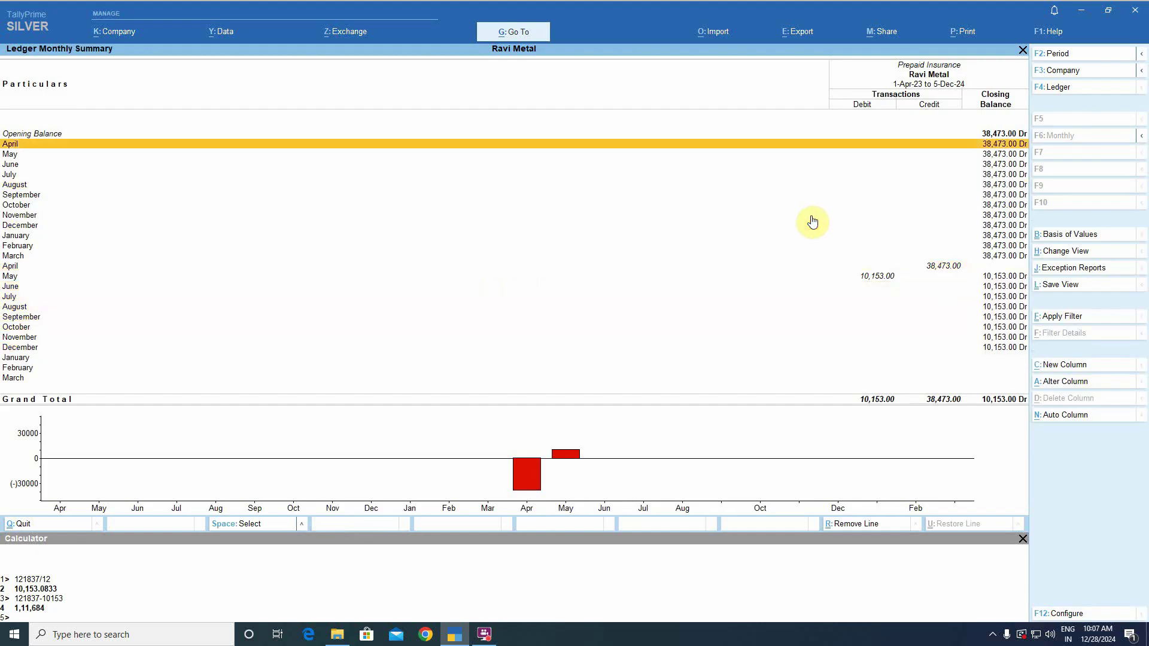
Set the start of the Prepaid Insurance summary's period to 1-4-2022 and find the month where the prepaid amount was booked
key("F2")
type("1-4-2022")
key("Return")
key("Return")
key("Up")
key("Up")
key("Up")
key("Up")
key("Up")
key("Up")
key("Up")
key("Up")
key("Up")
key("Up")
key("Up")
key("Up")
key("Up")
key("Up")
key("Up")
key("Up")
key("Up")
key("Up")
key("Up")
key("Up")
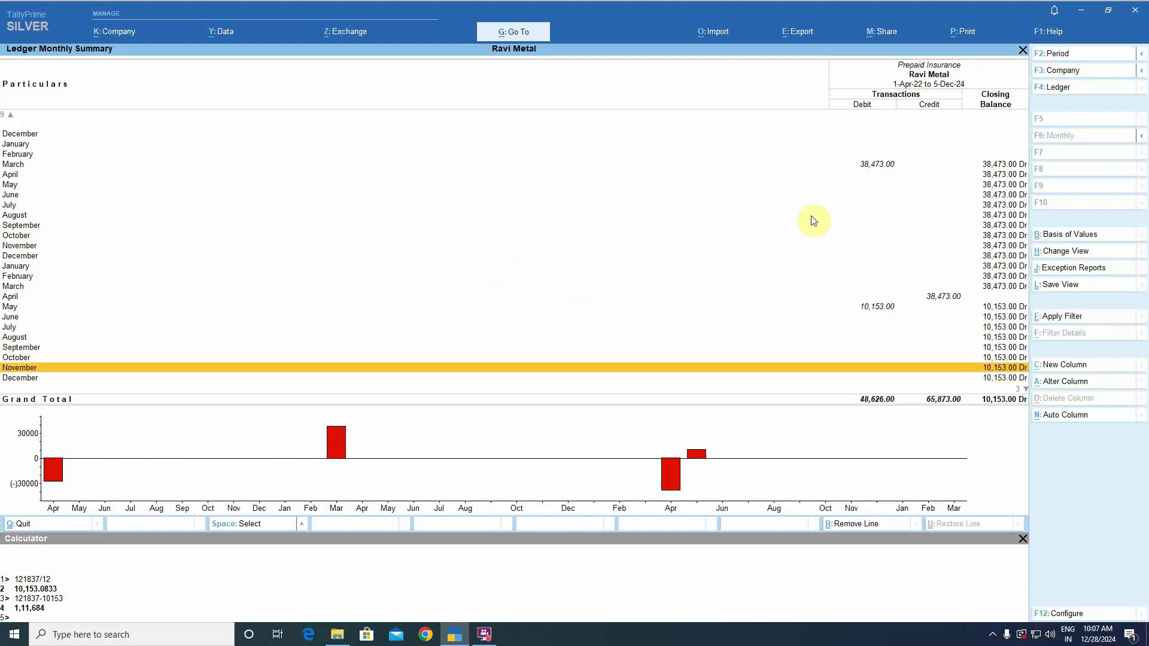
Open the 7-Mar-23 journal voucher under March to review its Prepaid Insurance and Insurance lines, and return to the monthly summary
key("Return")
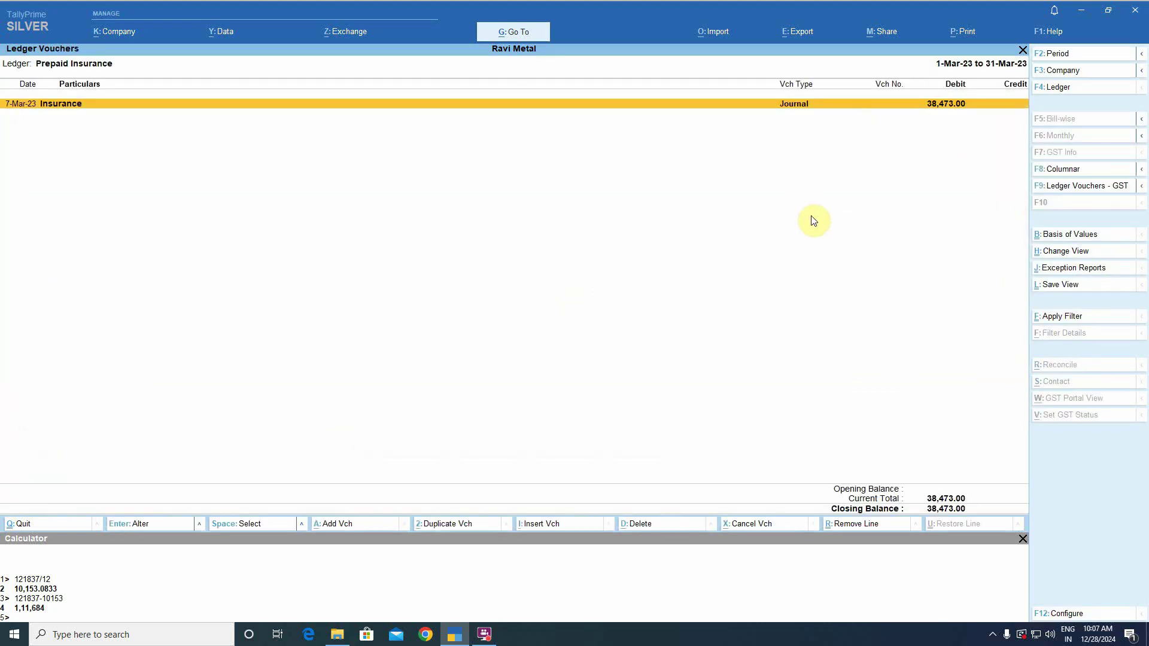
key("Return")
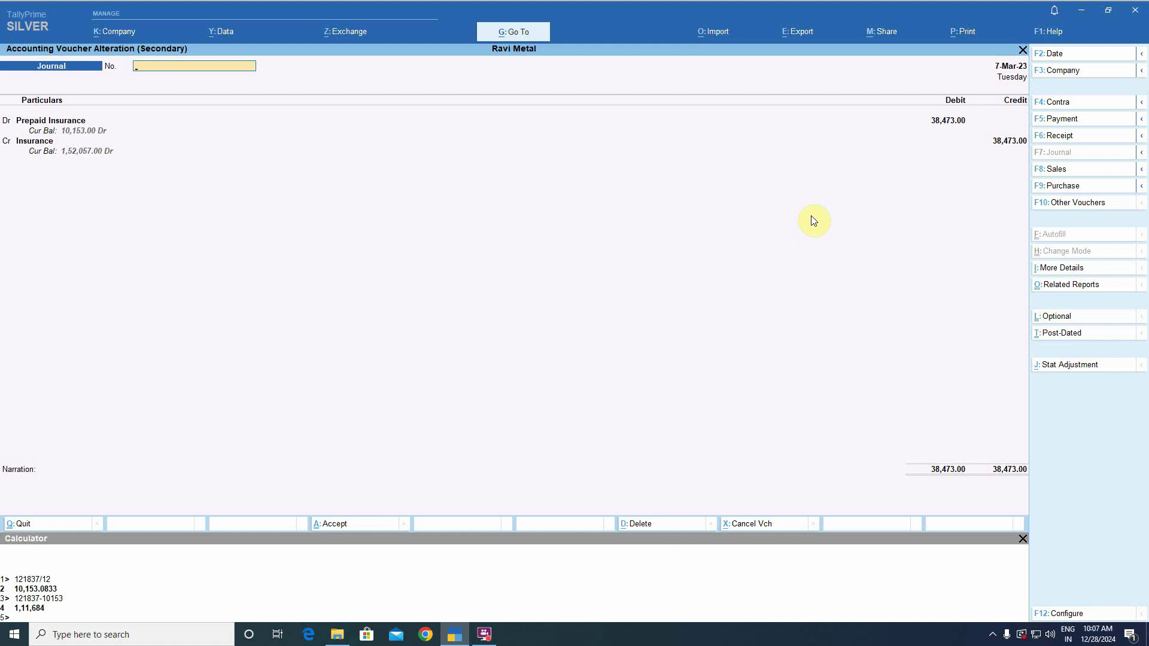
key("Escape")
key("Escape")
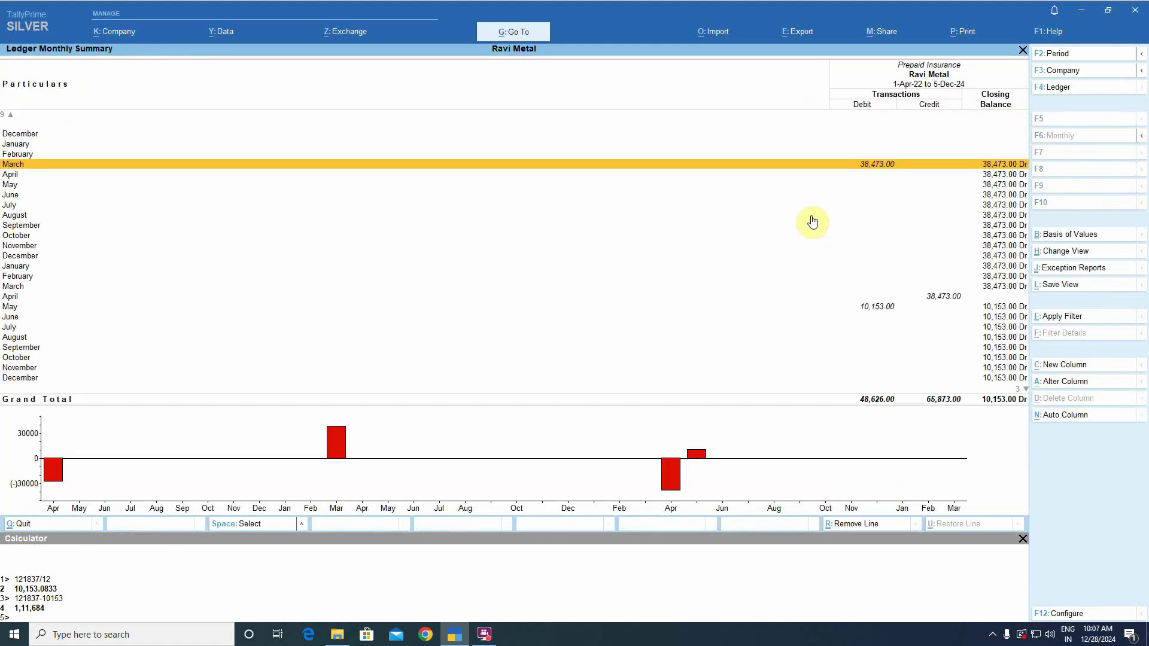
Switch the monthly summary to the Insurance ledger
key("F4")
type("Is")
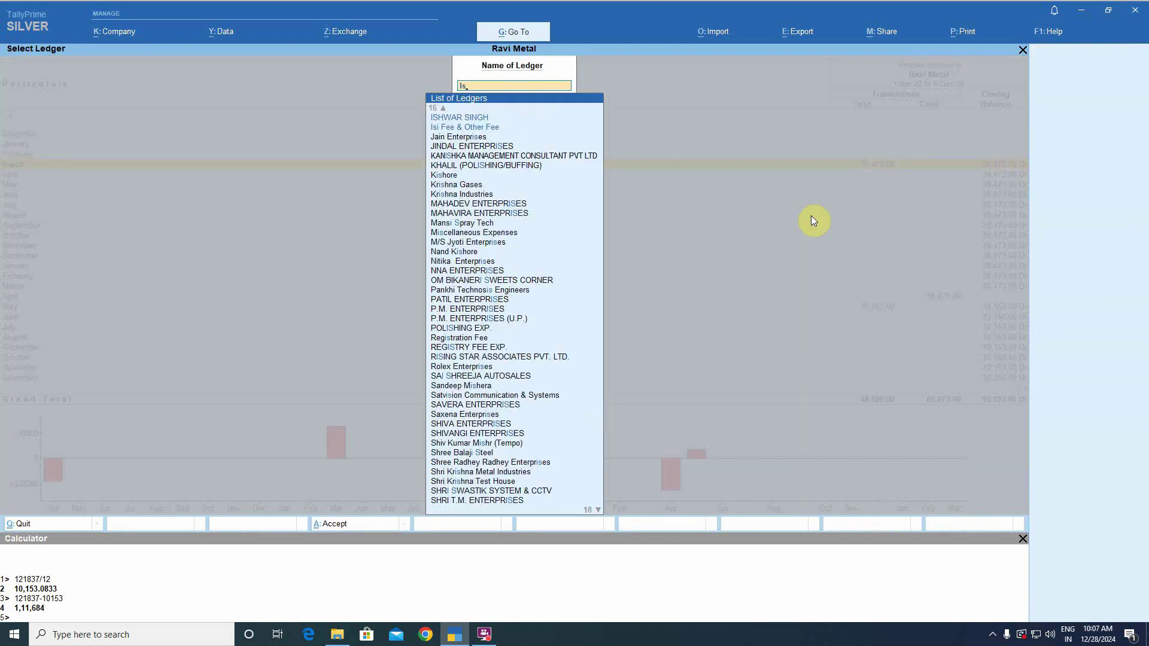
type("u")
key("BackSpace")
type("nsu")
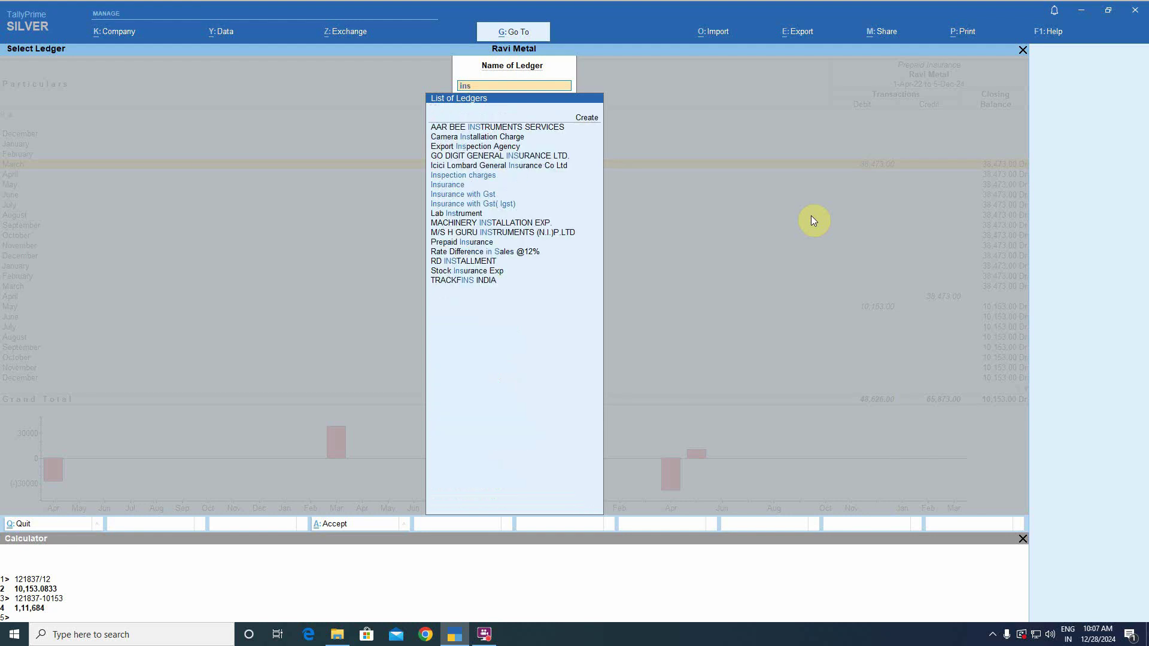
key("Return")
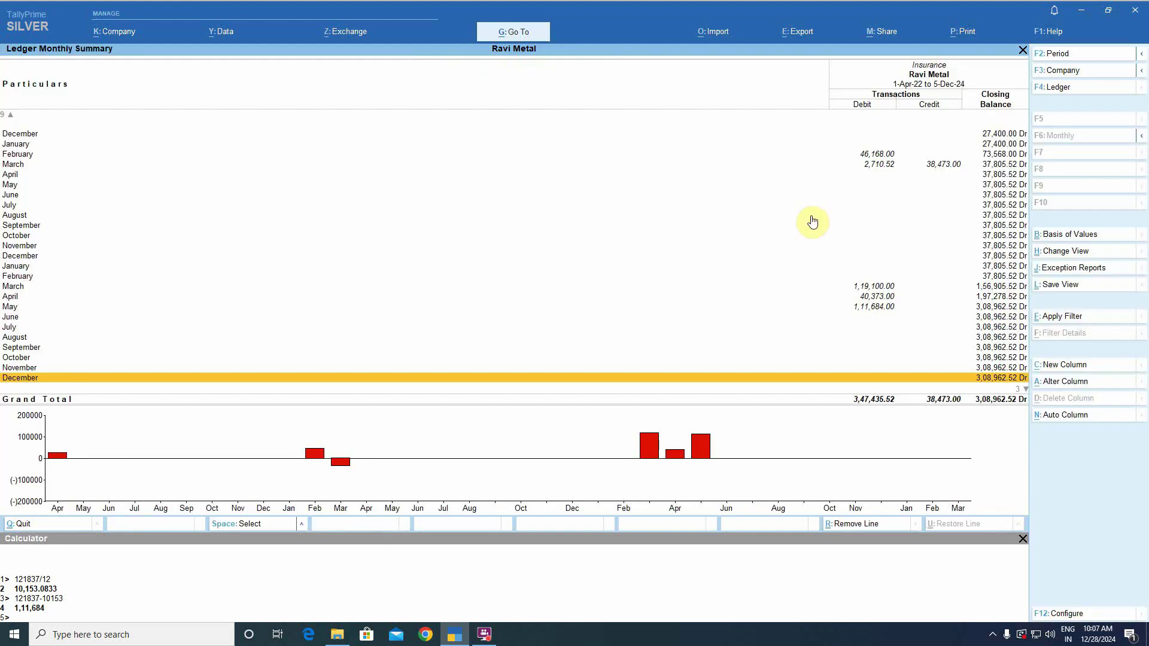
Open the Insurance ledger's March 2023 vouchers, examine the journal entries including Prepaid Insurance, and return to the monthly summary
key("Up")
key("Up")
key("Up")
key("Up")
key("Up")
key("Up")
key("Up")
key("Up")
key("Up")
key("Up")
key("Up")
key("Up")
key("Up")
key("Up")
key("Up")
key("Up")
key("Up")
key("Up")
key("Up")
key("Up")
key("Up")
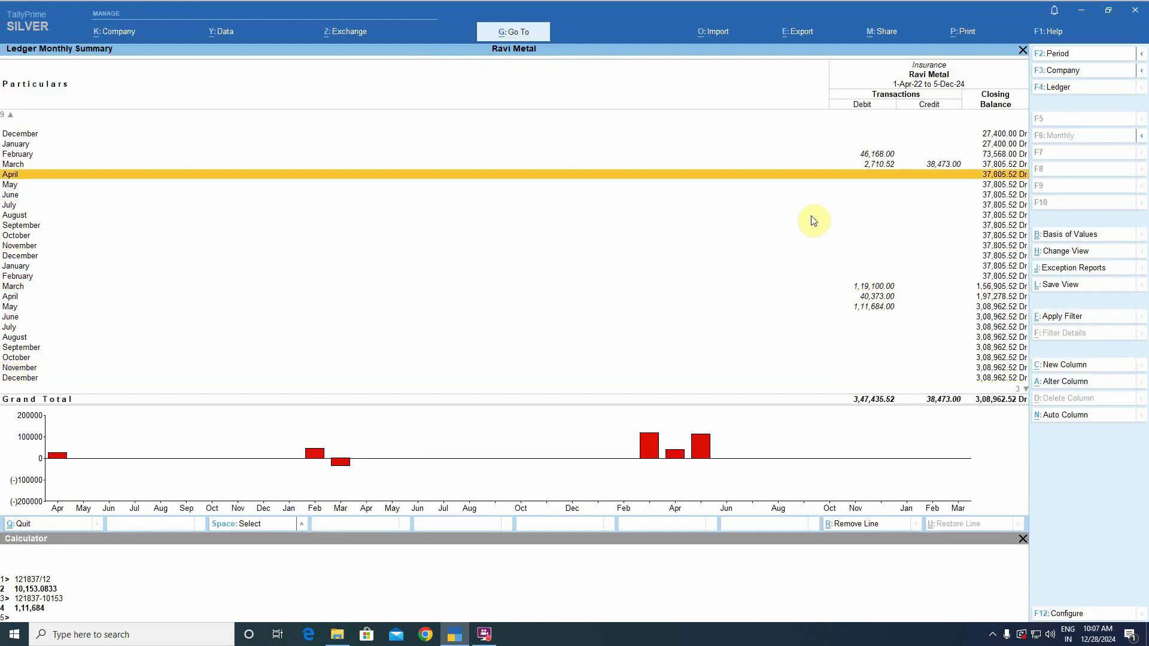
key("Return")
key("Down")
key("Down")
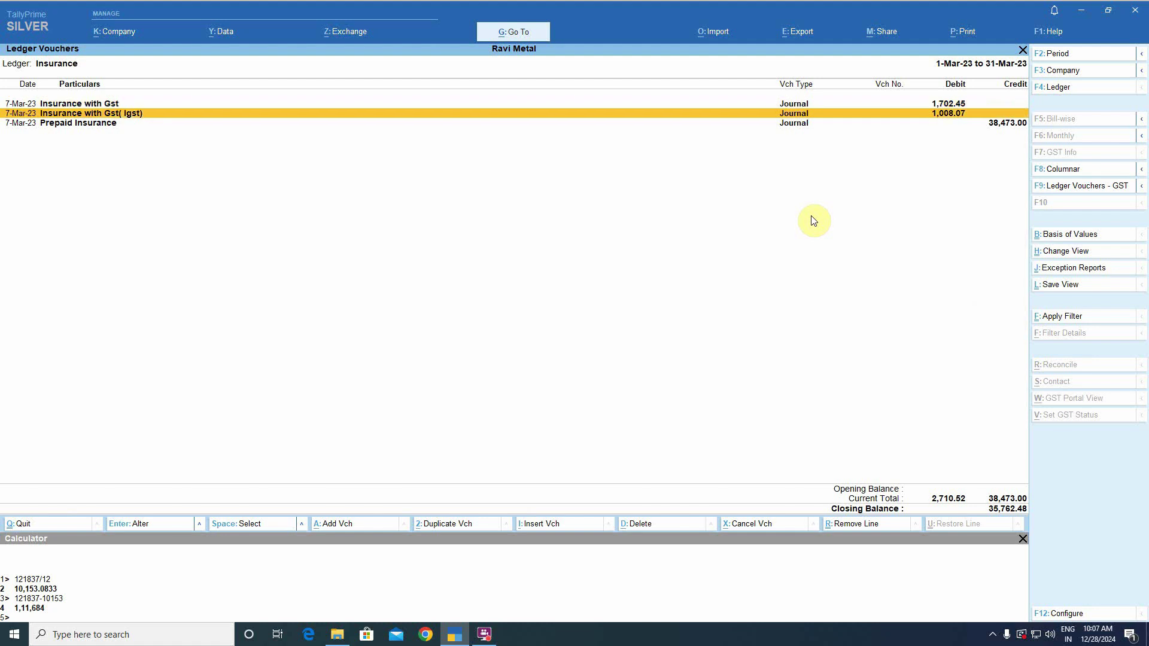
key("Escape")
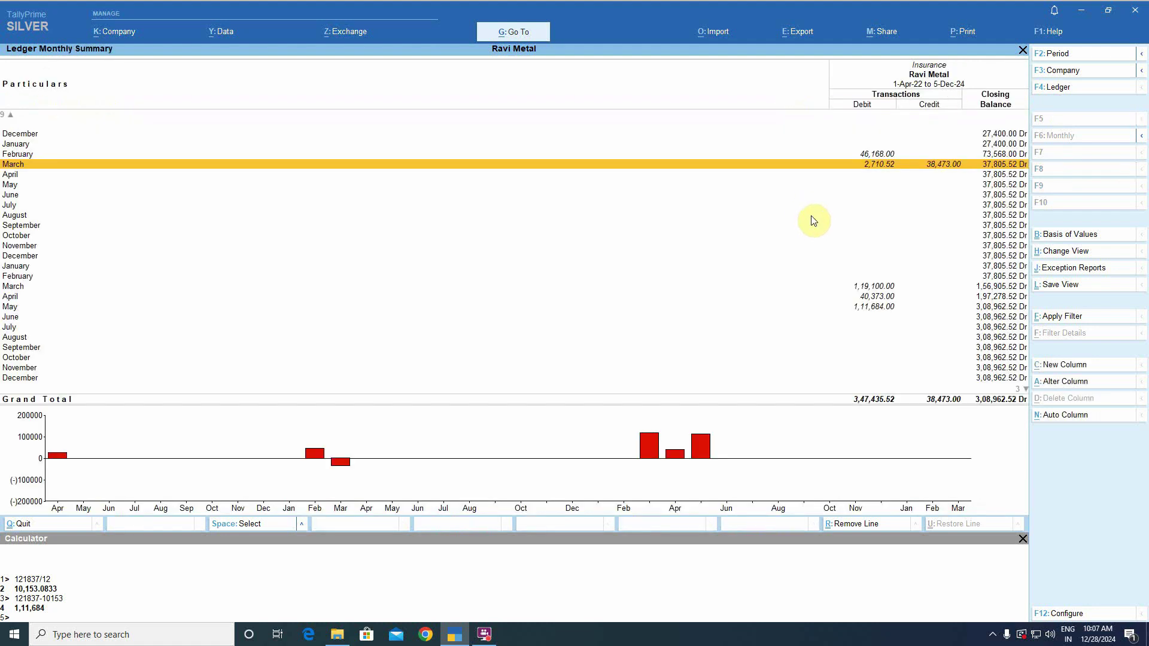
Examine the Insurance ledger's monthly entries from April 2022 to March 2023, comparing the February payment with the March prepaid credit
key("Up")
key("Up")
key("Up")
key("Up")
key("Up")
key("Up")
key("Up")
key("Up")
key("Up")
key("Up")
key("Up")
key("Up")
key("Down")
key("Down")
key("Down")
key("Down")
key("Down")
key("Down")
key("Down")
key("Down")
key("Down")
key("Down")
key("Down")
key("Down")
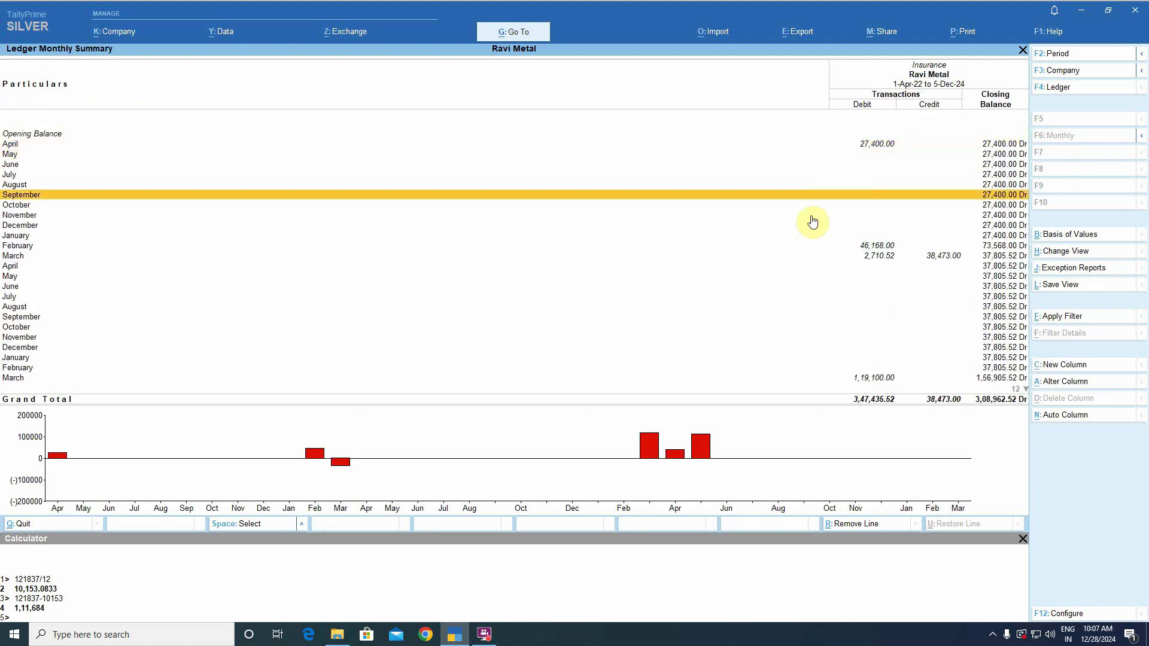
key("Up")
key("Down")
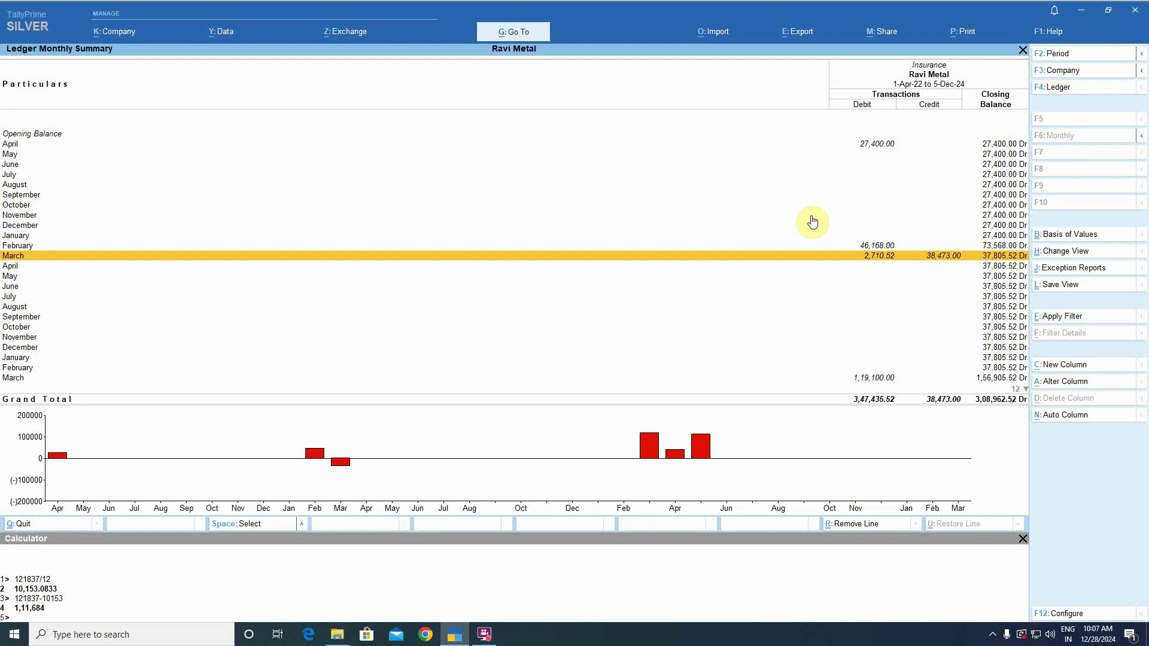
key("Up")
key("Up")
key("Up")
key("Up")
key("Up")
key("Up")
key("Up")
key("Up")
key("Up")
key("Up")
key("Up")
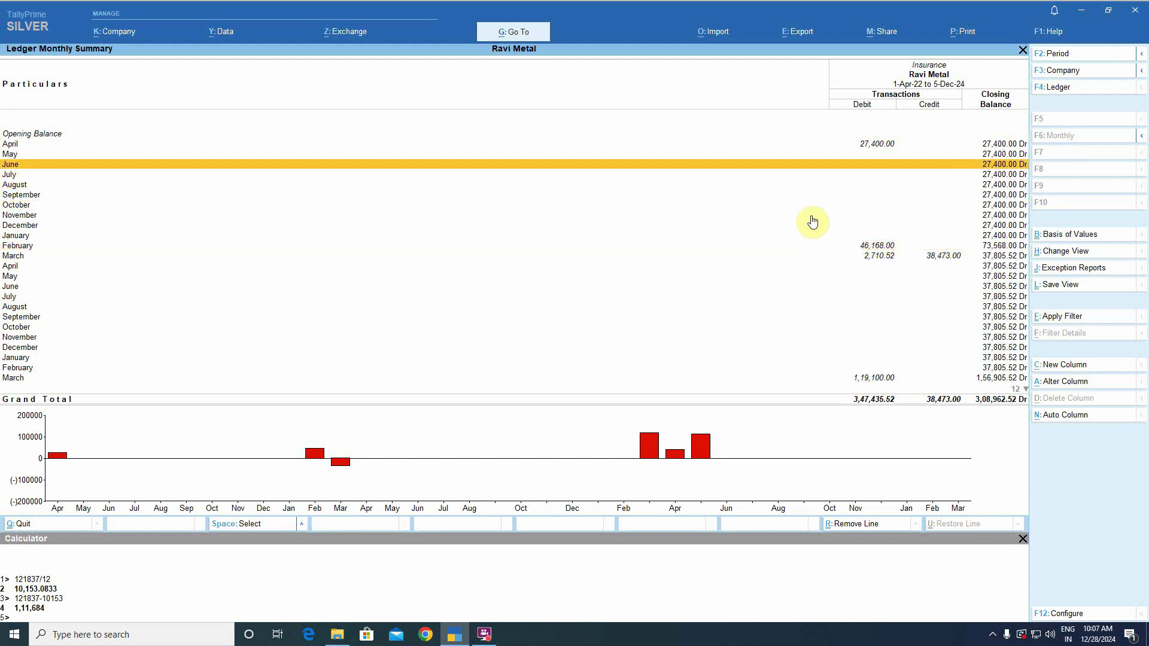
Examine the Insurance ledger's monthly balances leading up to the February 2023 payment
key("Down")
key("Down")
key("Down")
key("Down")
key("Down")
key("Down")
key("Down")
key("Down")
key("Down")
key("Down")
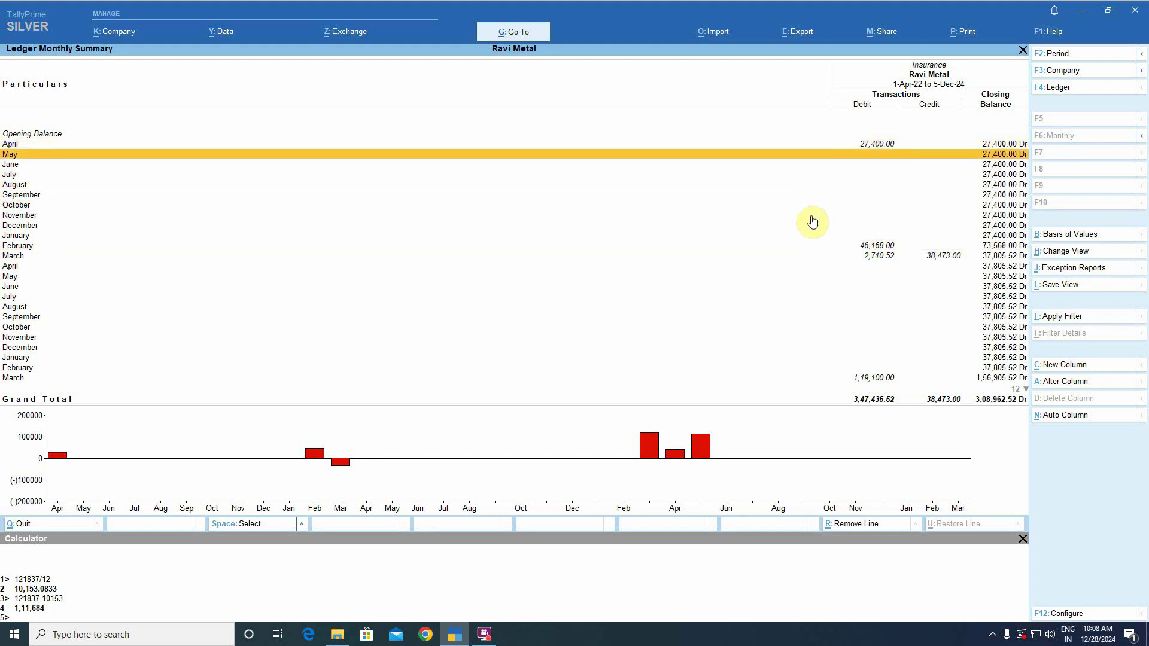
key("Down")
key("Up")
key("Down")
key("Up")
key("Down")
key("Up")
key("Down")
key("Up")
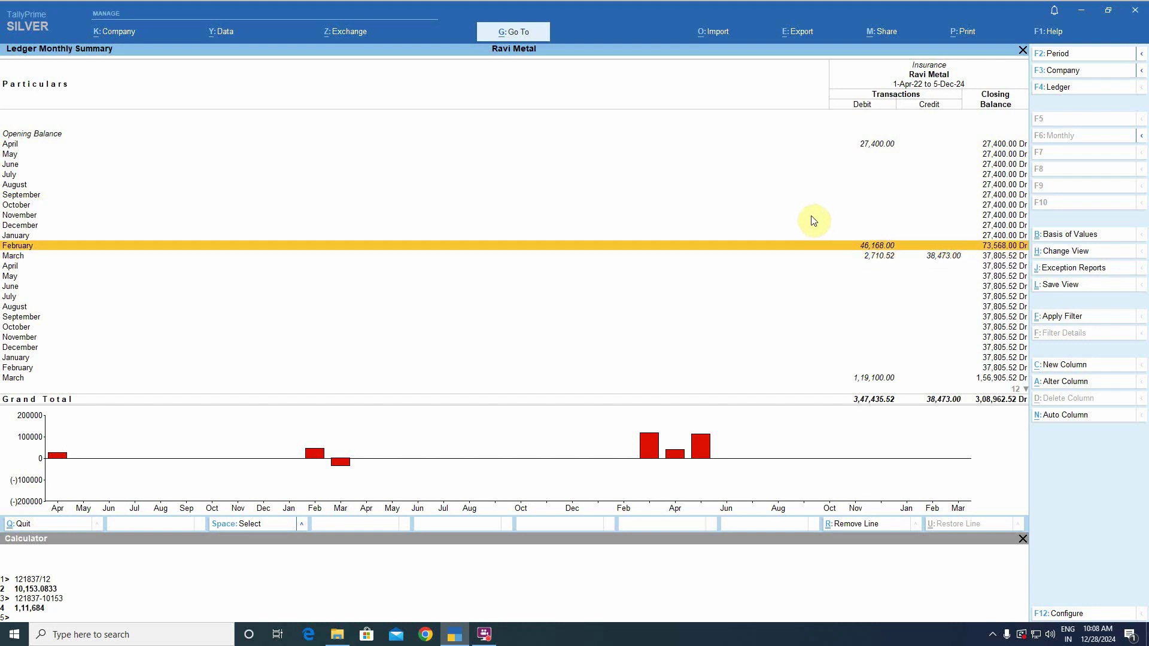
Examine the Insurance ledger's months from March 2023 to January 2024 and go back to the March 2023 row
key("Down")
key("Down")
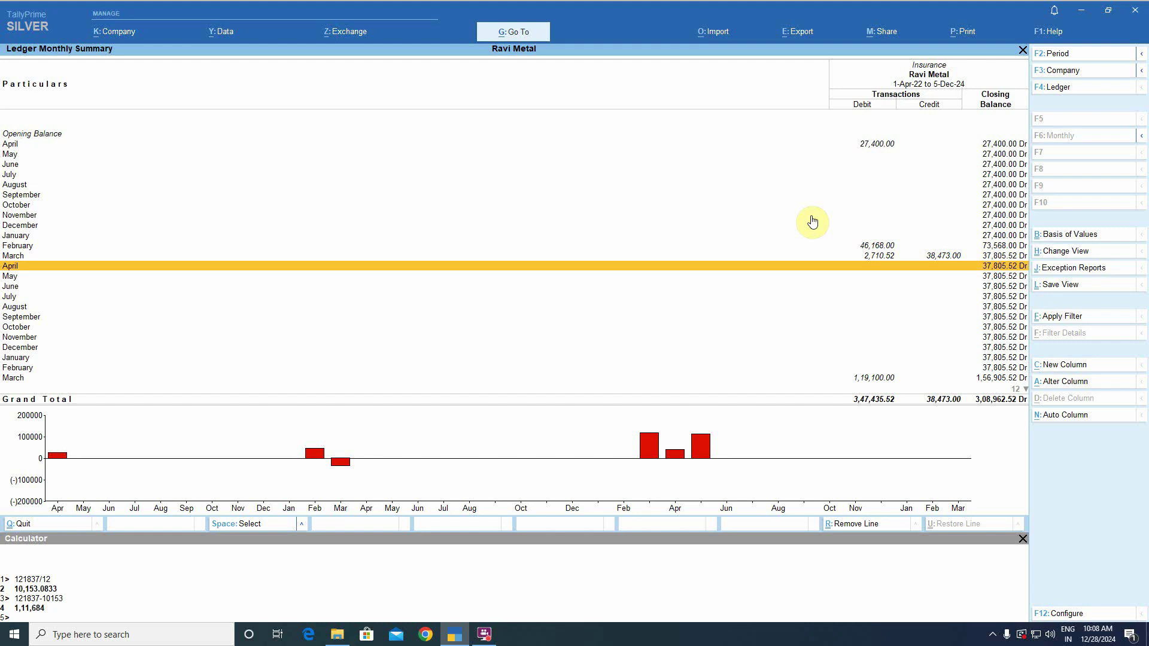
key("Down")
key("Down")
key("Down")
key("Down")
key("Down")
key("Down")
key("Down")
key("Down")
key("Down")
key("Down")
key("Down")
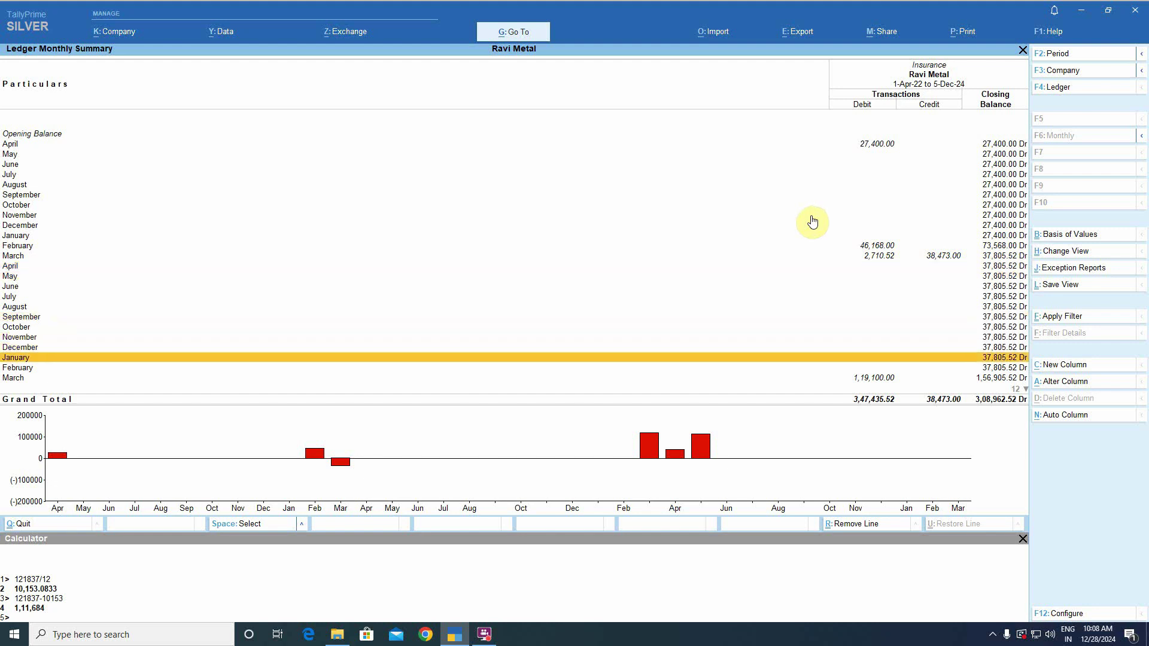
key("Up")
key("Up")
key("Up")
key("Up")
key("Up")
key("Up")
key("Up")
key("Up")
key("Up")
key("Up")
key("Up")
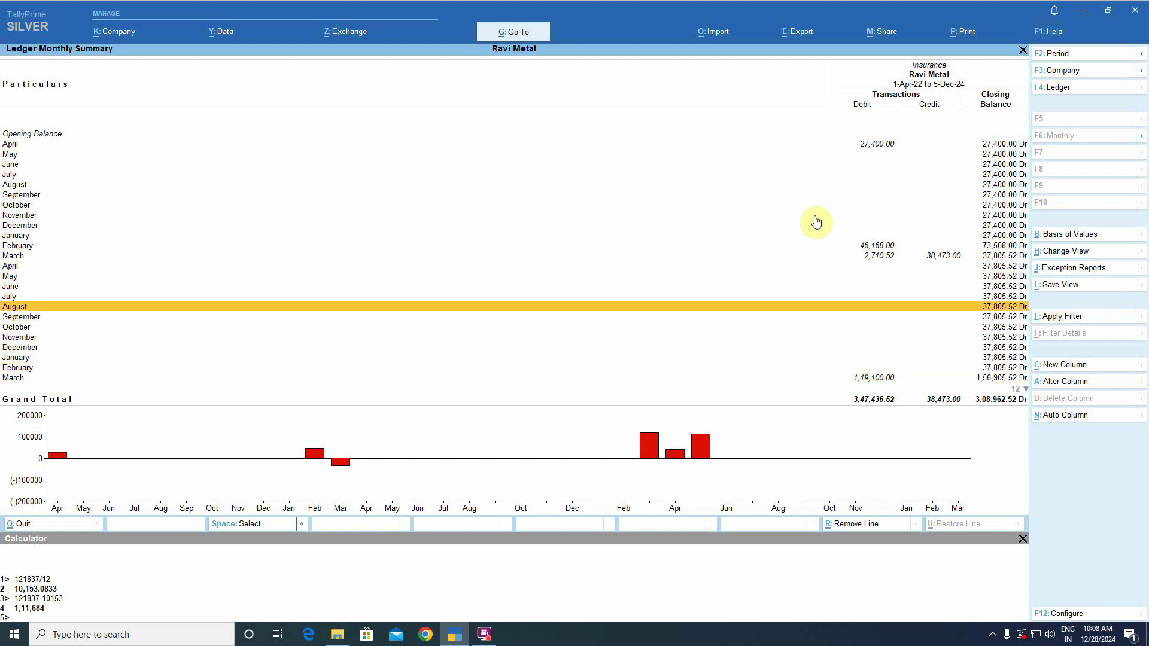
key("Up")
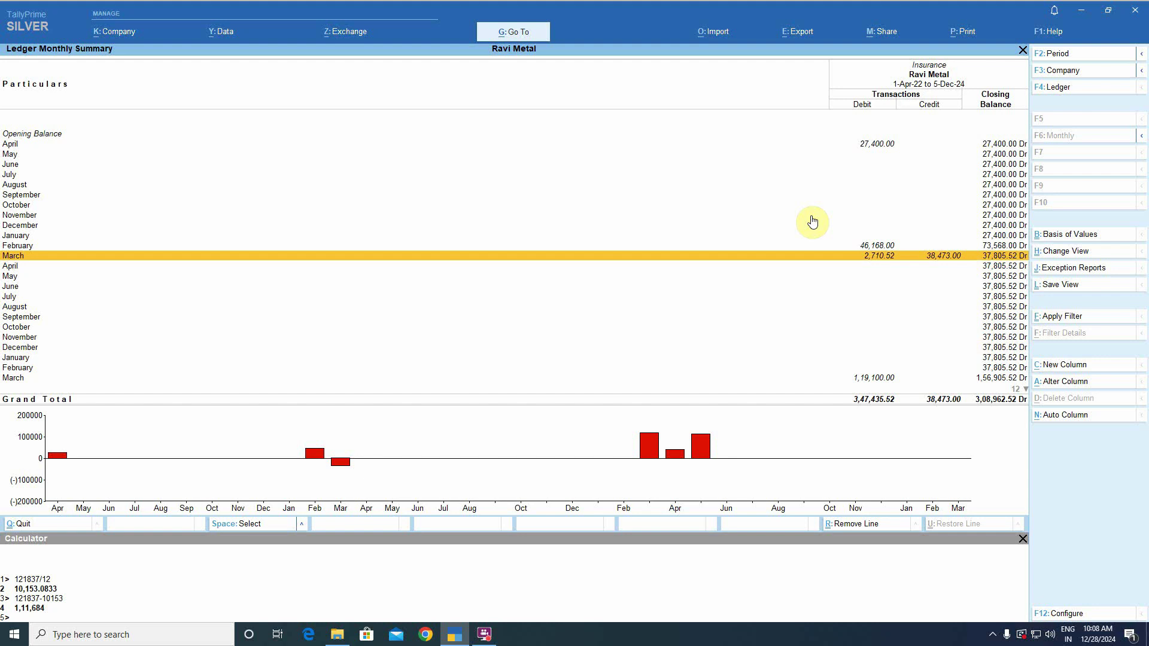
Review the Prepaid Insurance journal among the Insurance ledger's March 2023 vouchers, and return to the Current Assets group summary
key("Return")
key("Down")
key("Down")
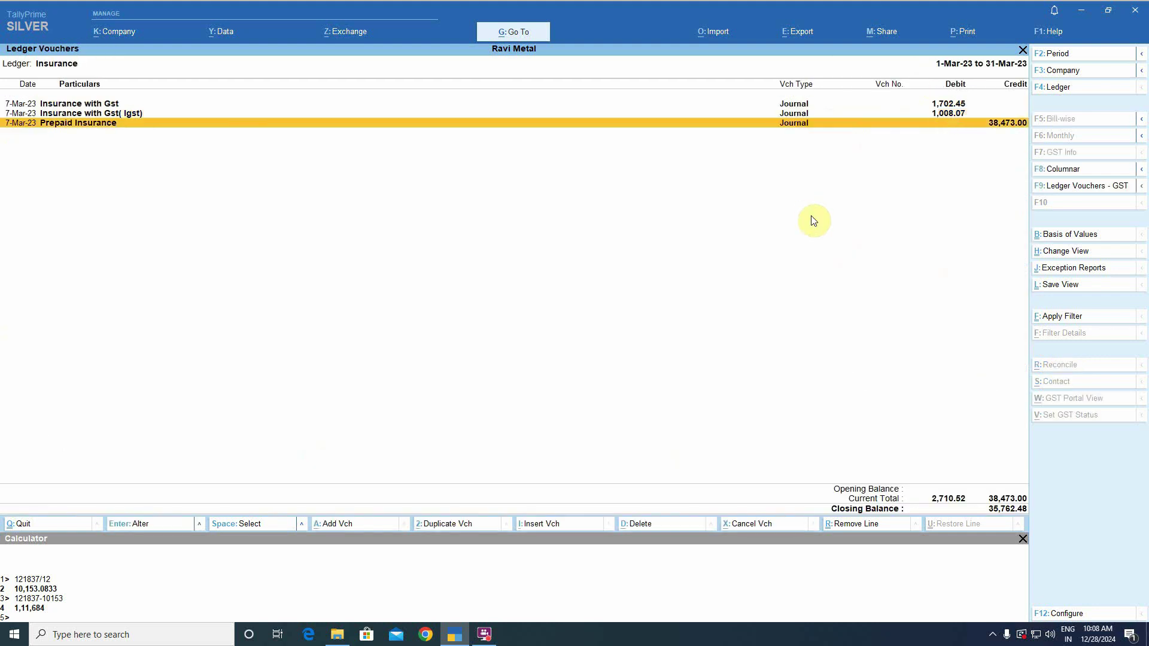
key("Escape")
key("Escape")
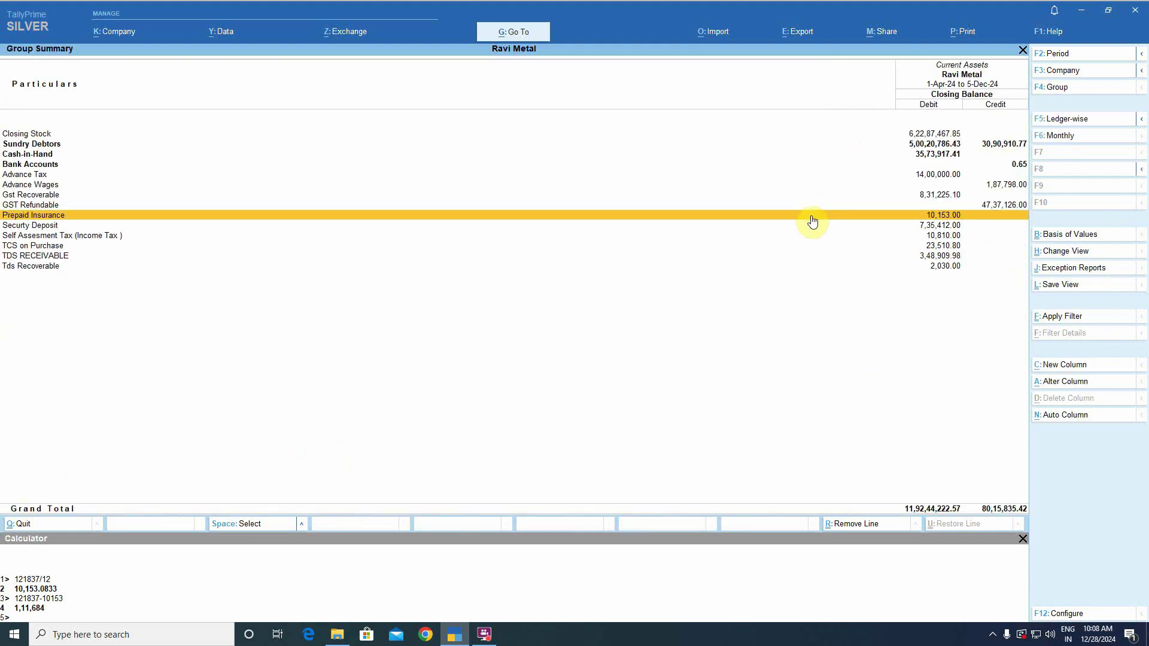
Open the Prepaid Insurance ledger's monthly summary, check its April 2024 credit and May 2024 debit, and return to the Gateway of Tally
key("Return")
key("Up")
key("Up")
key("Up")
key("Up")
key("Up")
key("Up")
key("Up")
key("Up")
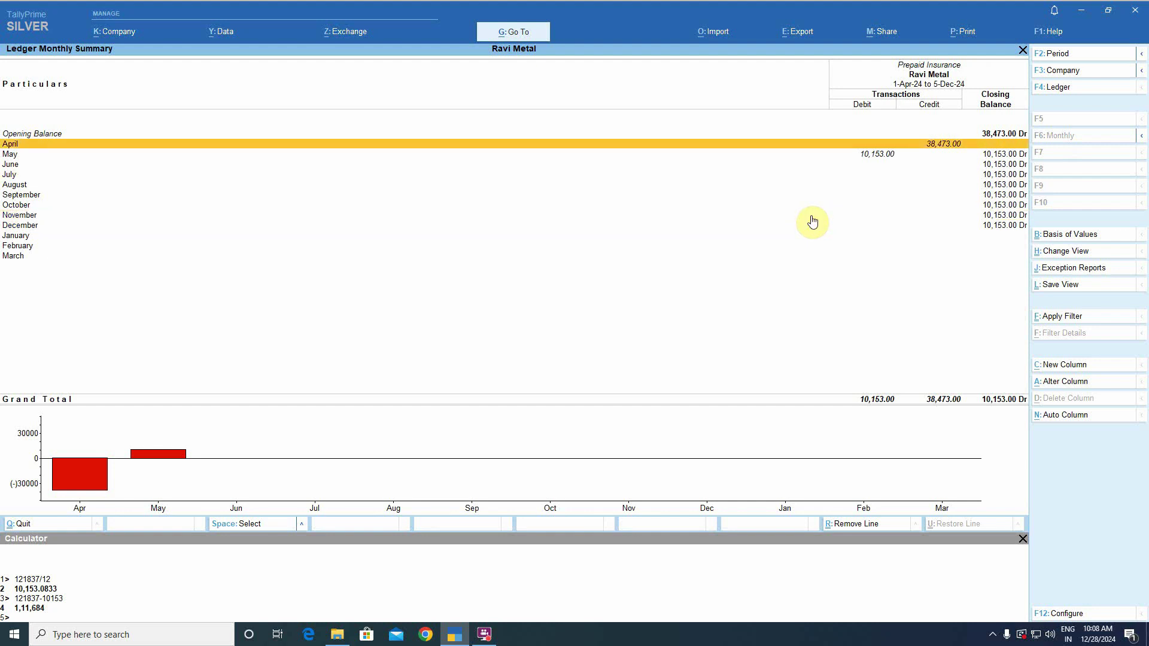
key("Down")
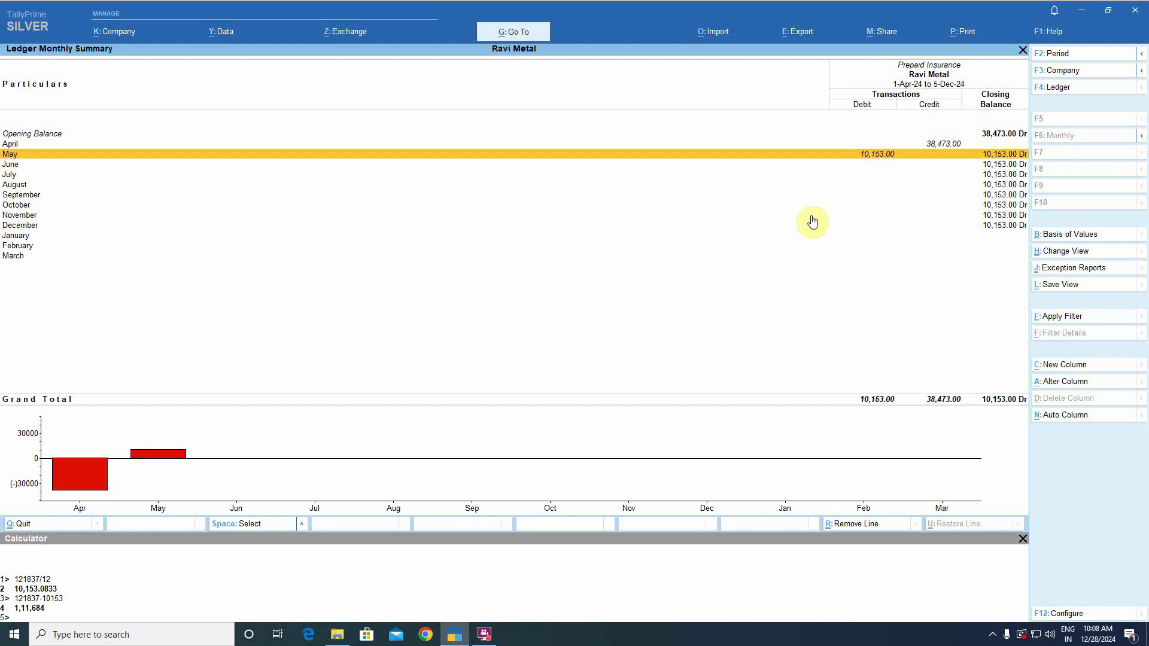
key("Escape")
key("Escape")
key("Escape")
key("Escape")
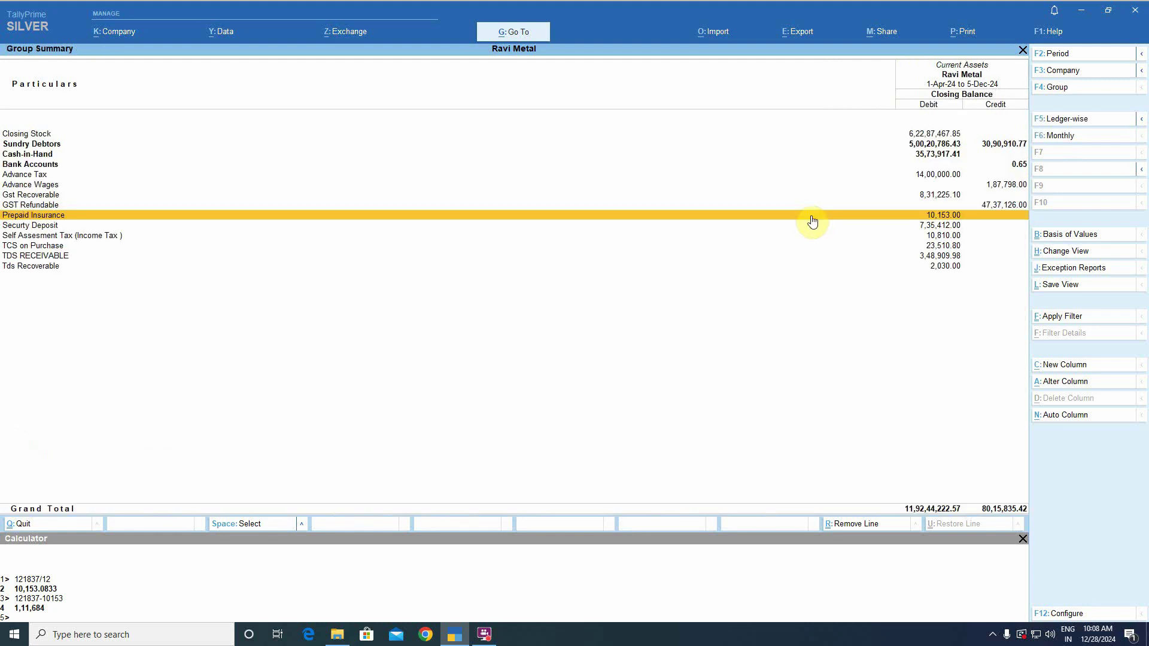
Open the Profit & Loss A/c and drill down into the Indirect Expenses group
key("p")
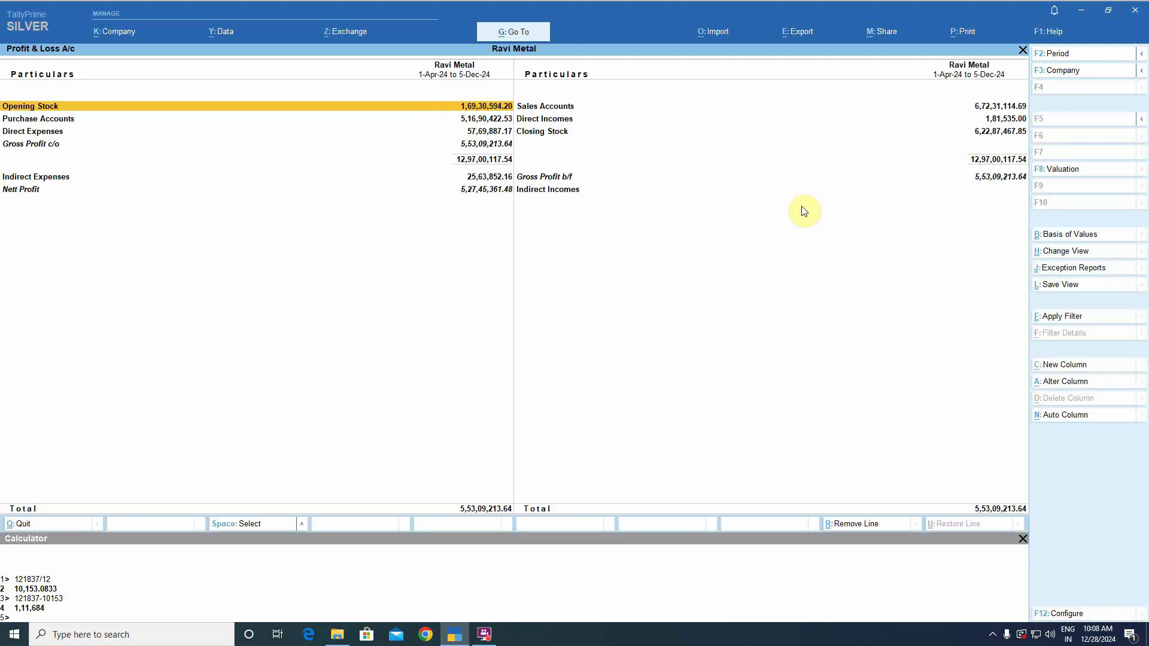
key("Down")
key("Down")
key("Down")
key("Down")
key("Down")
key("Up")
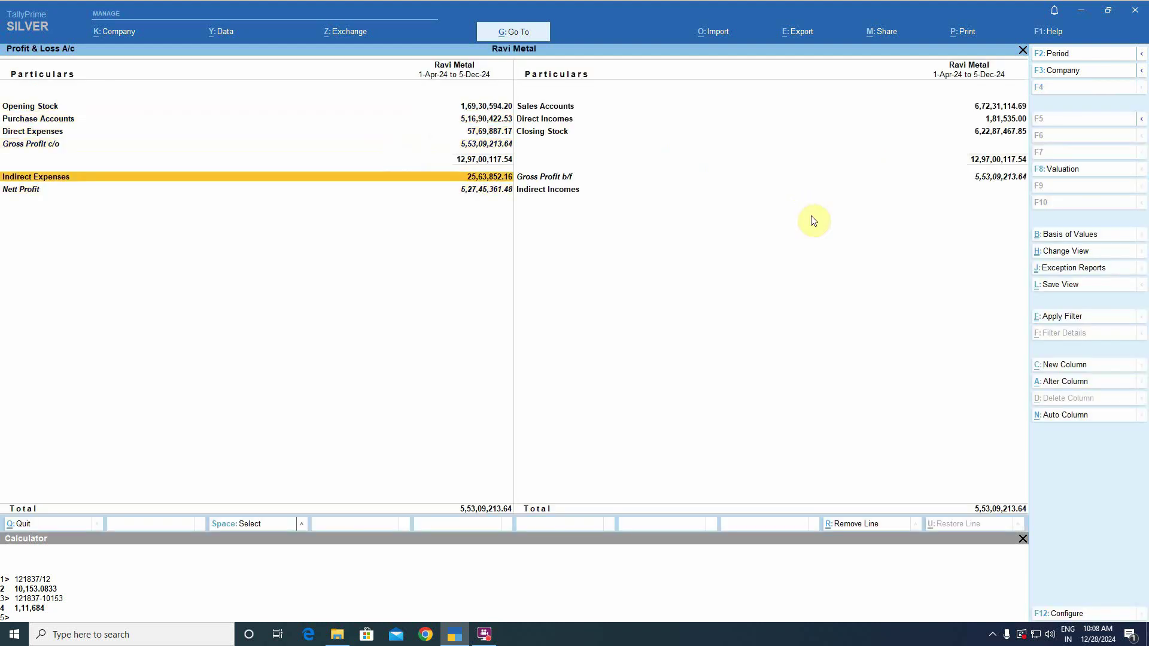
key("Return")
Open the Insurance ledger from Indirect Expenses, check its May 2024 payment voucher, and return to the monthly summary
key("Down")
key("Down")
key("Down")
key("Down")
key("Down")
key("Down")
key("Down")
key("Down")
key("Down")
key("Down")
key("Down")
key("Down")
key("Down")
key("Down")
key("Down")
key("Down")
key("Down")
key("Down")
key("Down")
key("Up")
key("Up")
key("Up")
key("Up")
key("Up")
key("Up")
key("Up")
key("Up")
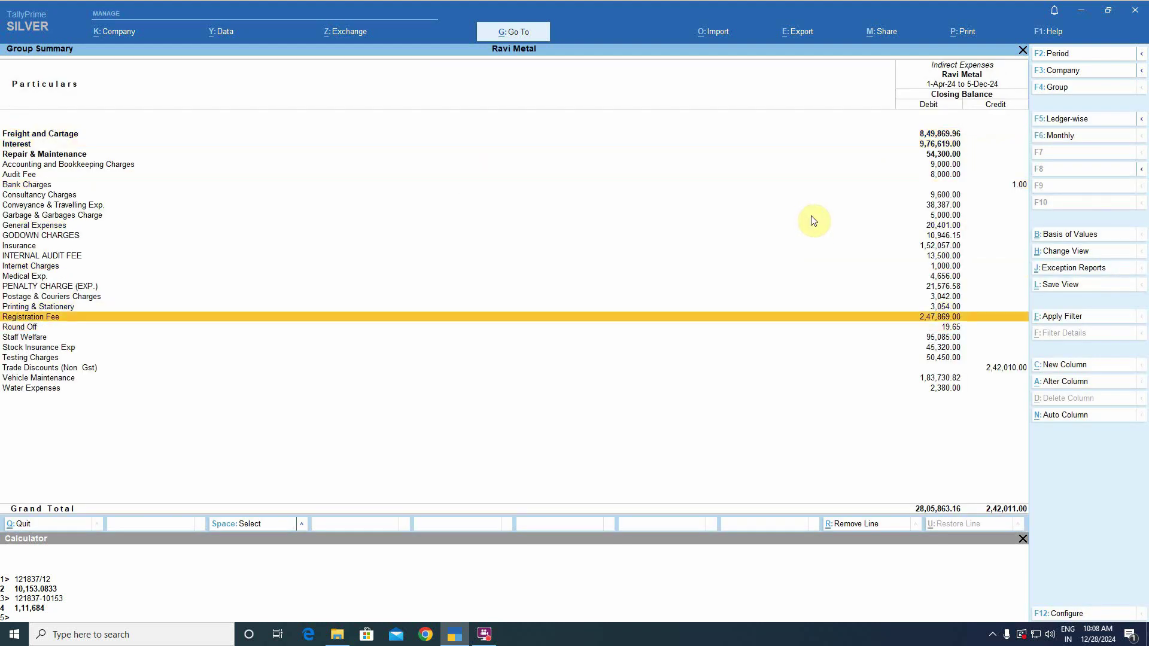
key("Return")
key("Up")
key("Up")
key("Up")
key("Up")
key("Up")
key("Up")
key("Up")
key("Return")
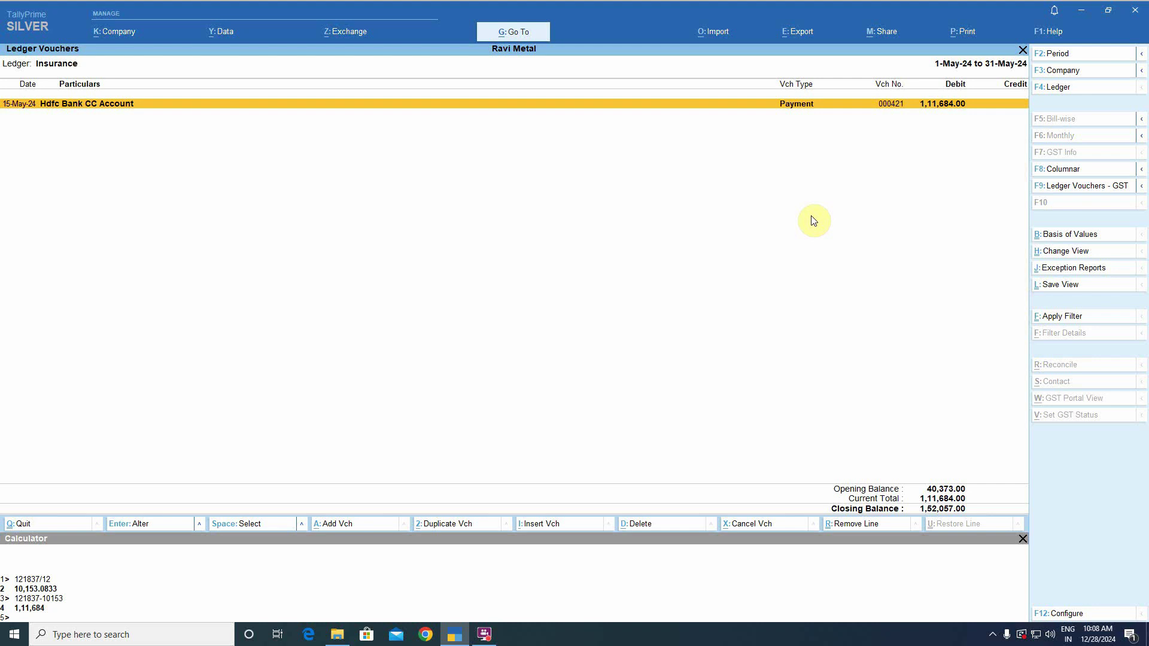
key("Escape")
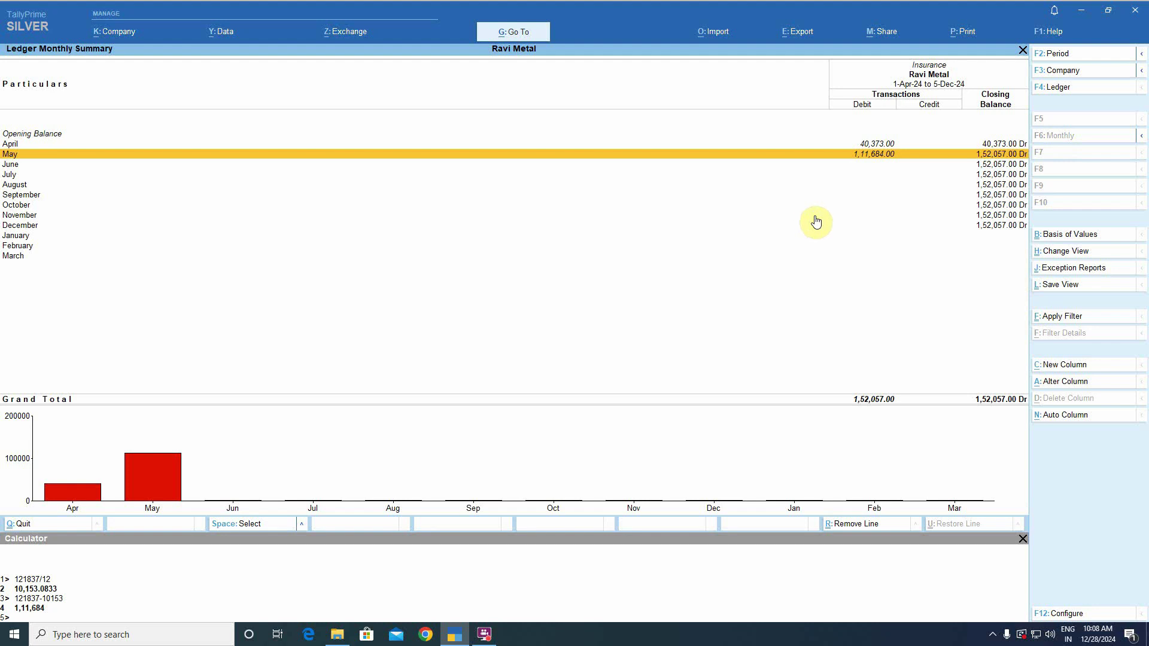
Examine the Insurance ledger's remaining months through March in the current-year summary, and return to the Gateway of Tally
key("Down")
key("Down")
key("Down")
key("Down")
key("Down")
key("Down")
key("Down")
key("Down")
key("Down")
key("Down")
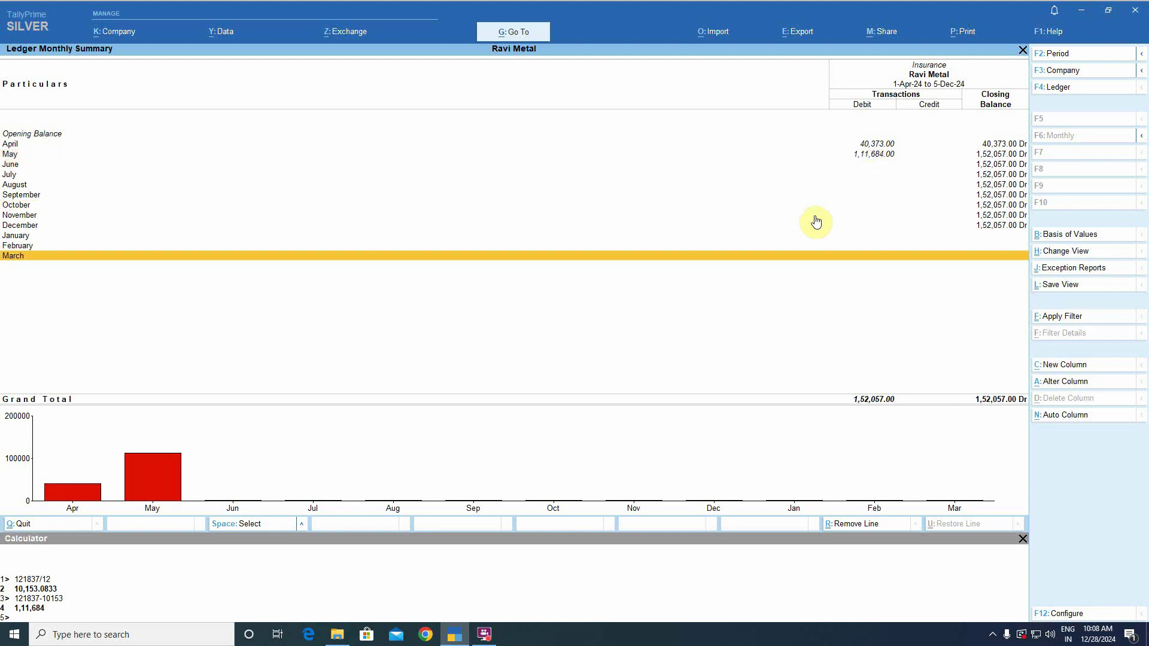
left_click(812, 222)
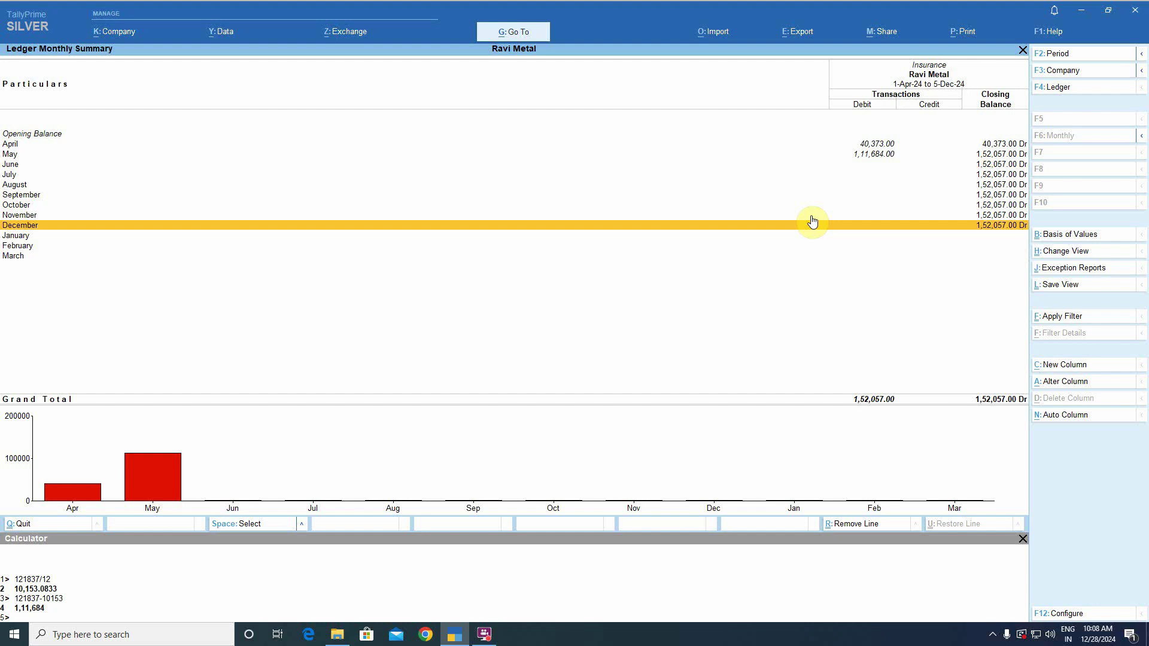
key("Escape")
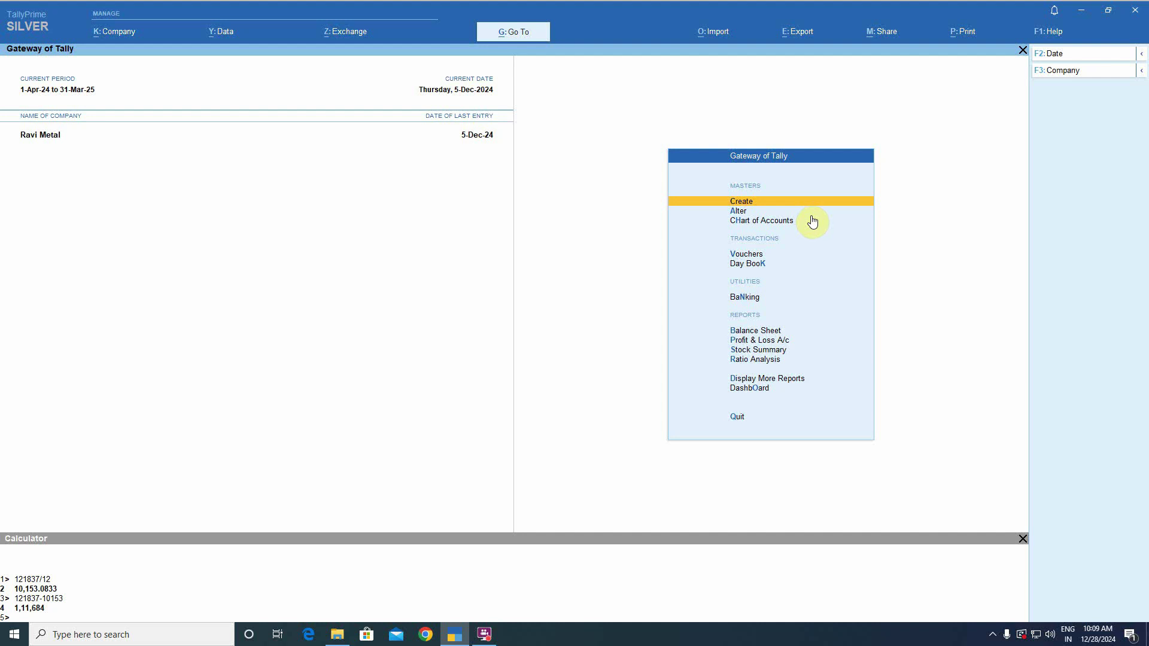
Reopen the Profit & Loss A/c and look through the ledgers at the start of the Indirect Expenses group
key("p")
key("Down")
key("Down")
key("Down")
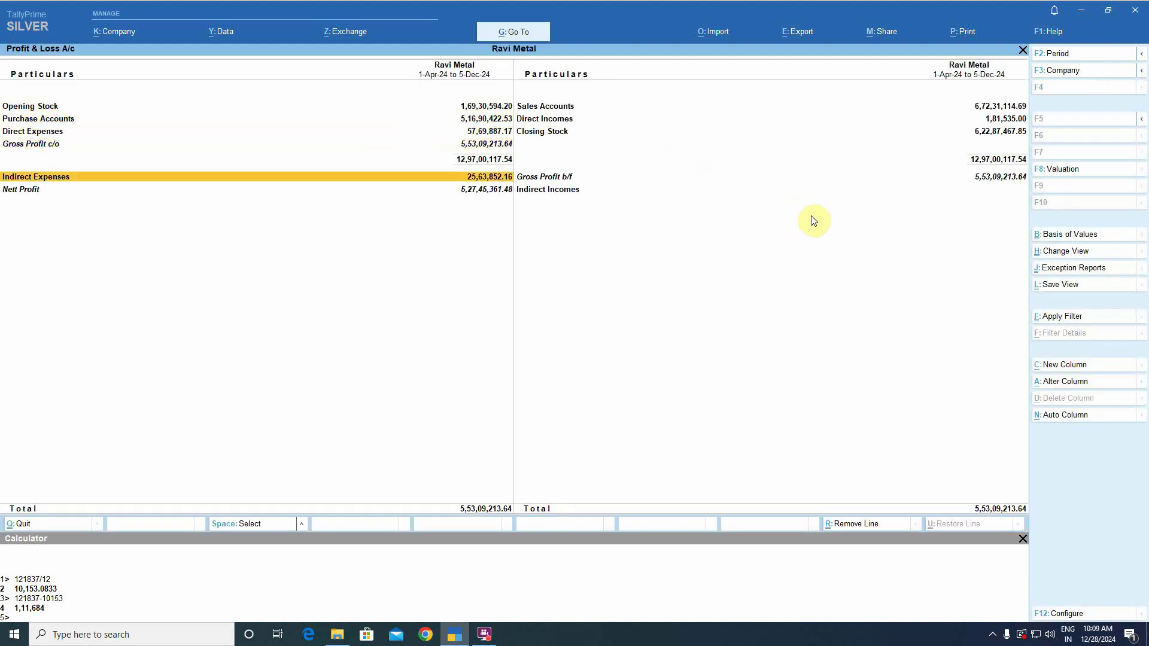
key("Return")
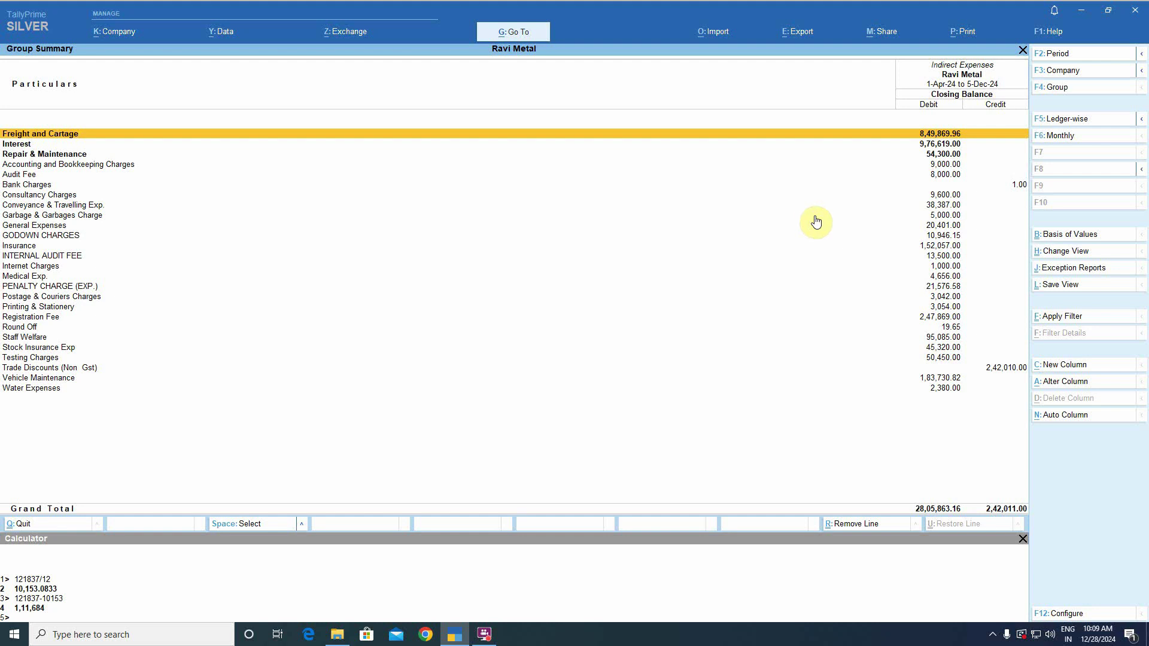
key("Down")
key("Down")
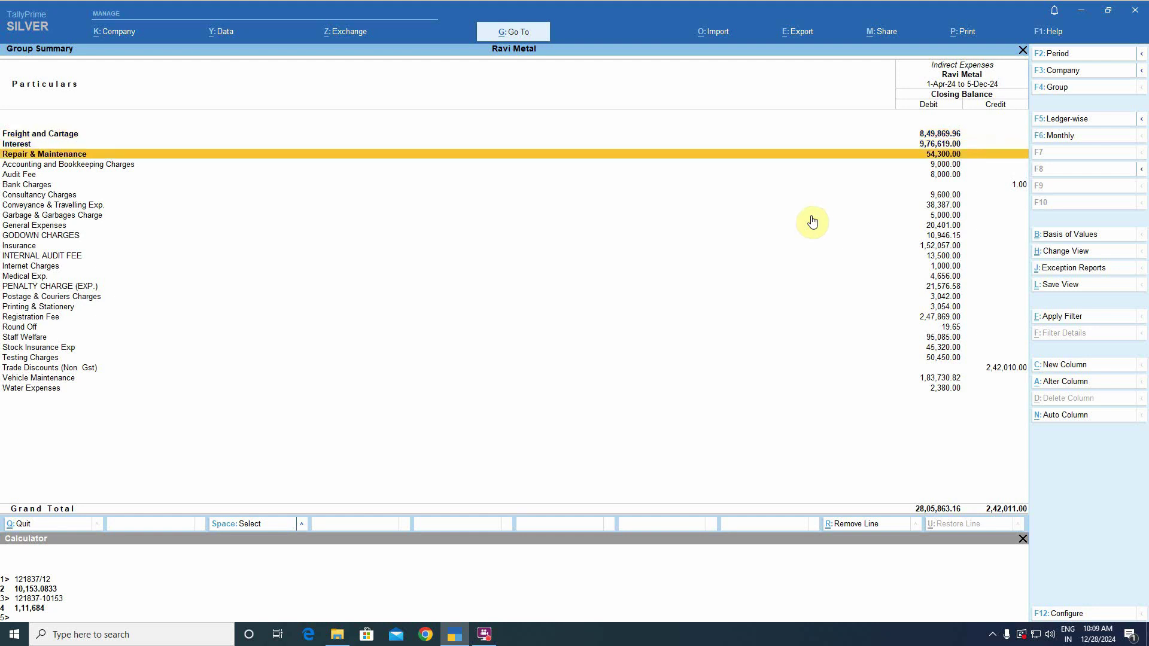
Return to the Profit & Loss A/c, open the Direct Expenses group, and look through its ledgers down to Wages
key("Escape")
key("Up")
key("Up")
key("Return")
key("Down")
key("Down")
key("Down")
key("Down")
key("Down")
key("Down")
key("Down")
key("Up")
key("Up")
key("Down")
key("Down")
key("Down")
key("Down")
key("Down")
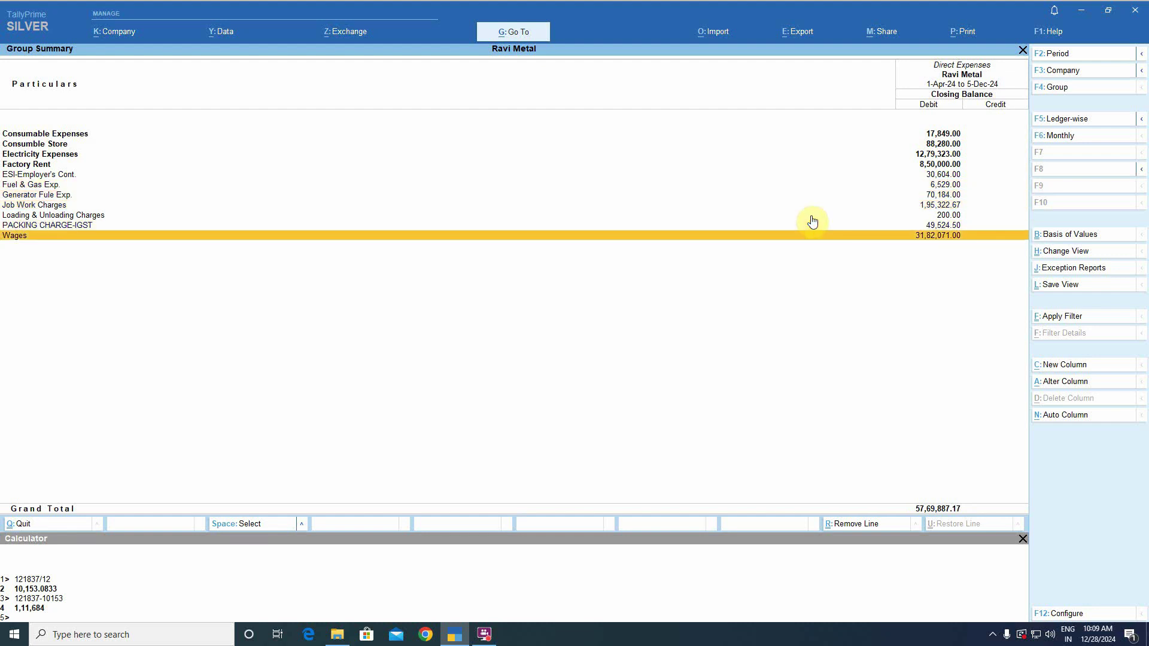
Open the Factory Rent group under Direct Expenses and display the Rent (Gst) ledger's monthly summary
key("Up")
key("Up")
key("Up")
key("Up")
key("Up")
key("Up")
key("Up")
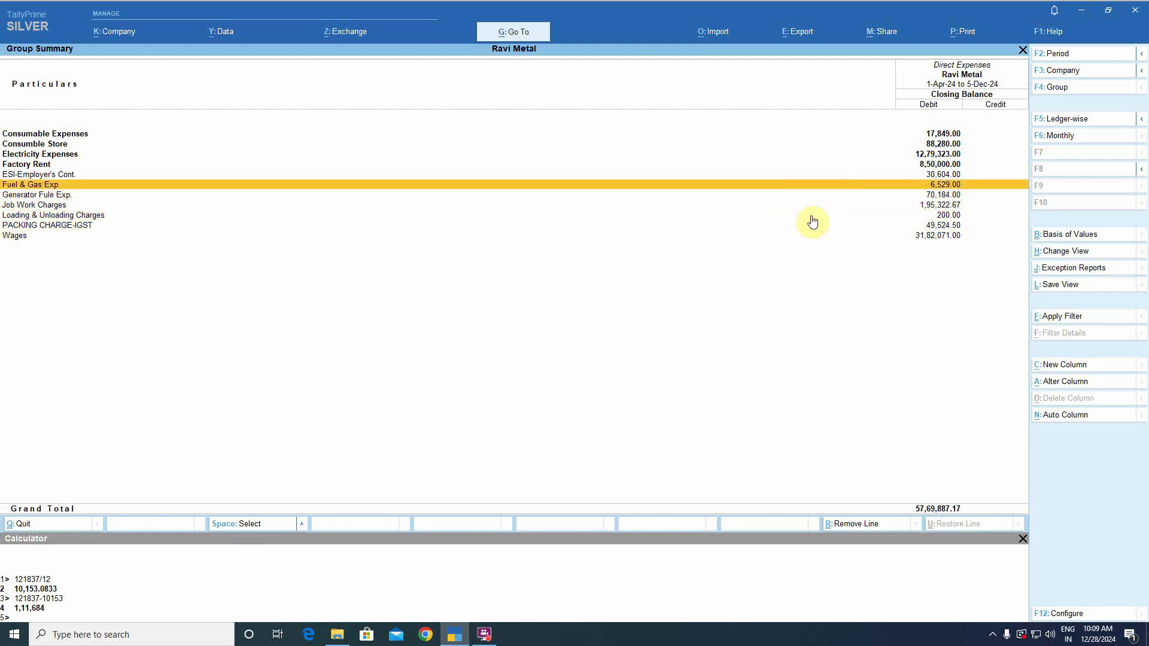
key("Return")
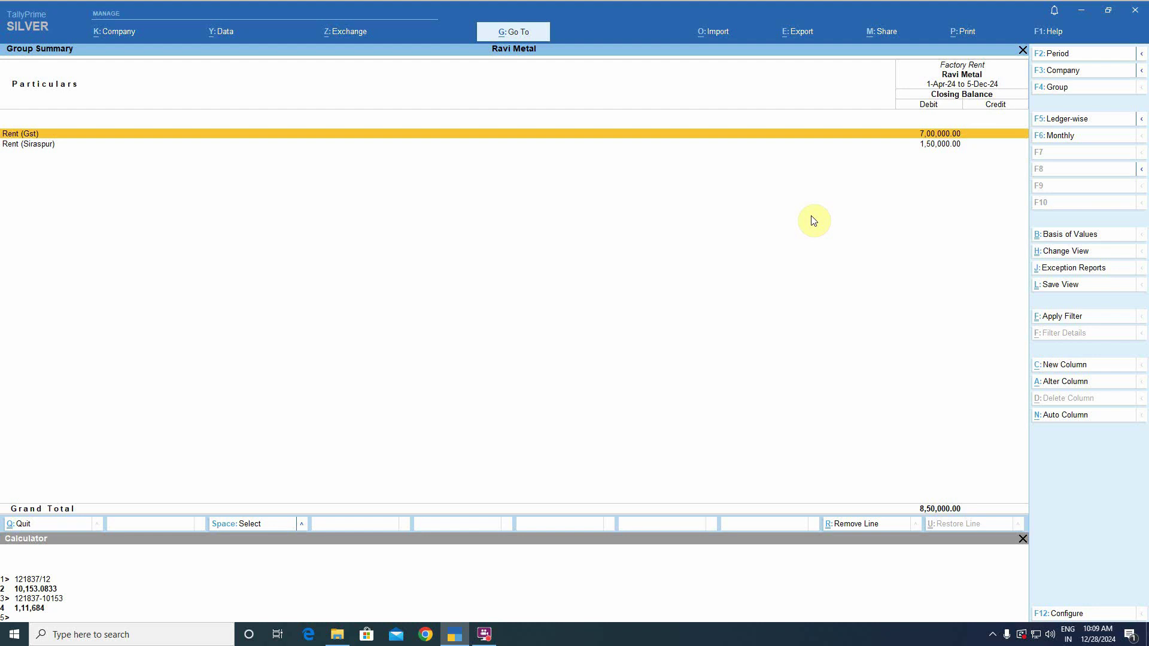
key("Return")
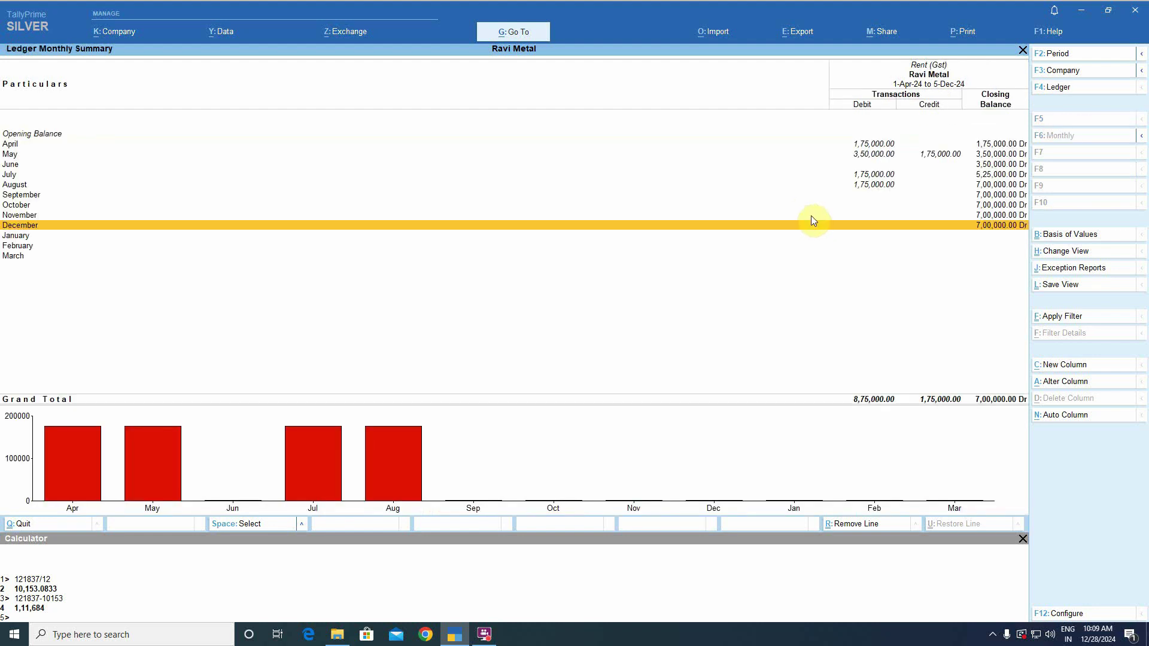
Open the April vouchers of the Rent (Gst) ledger
key("Up")
key("Up")
key("Up")
key("Up")
key("Up")
key("Up")
key("Up")
key("Up")
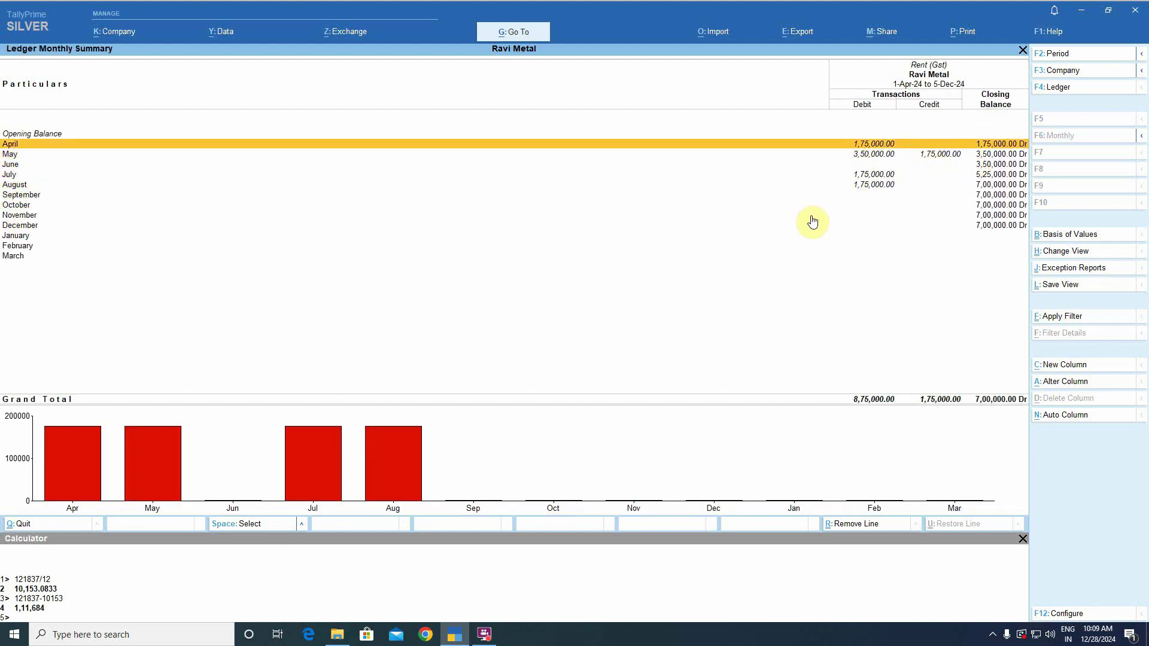
key("Return")
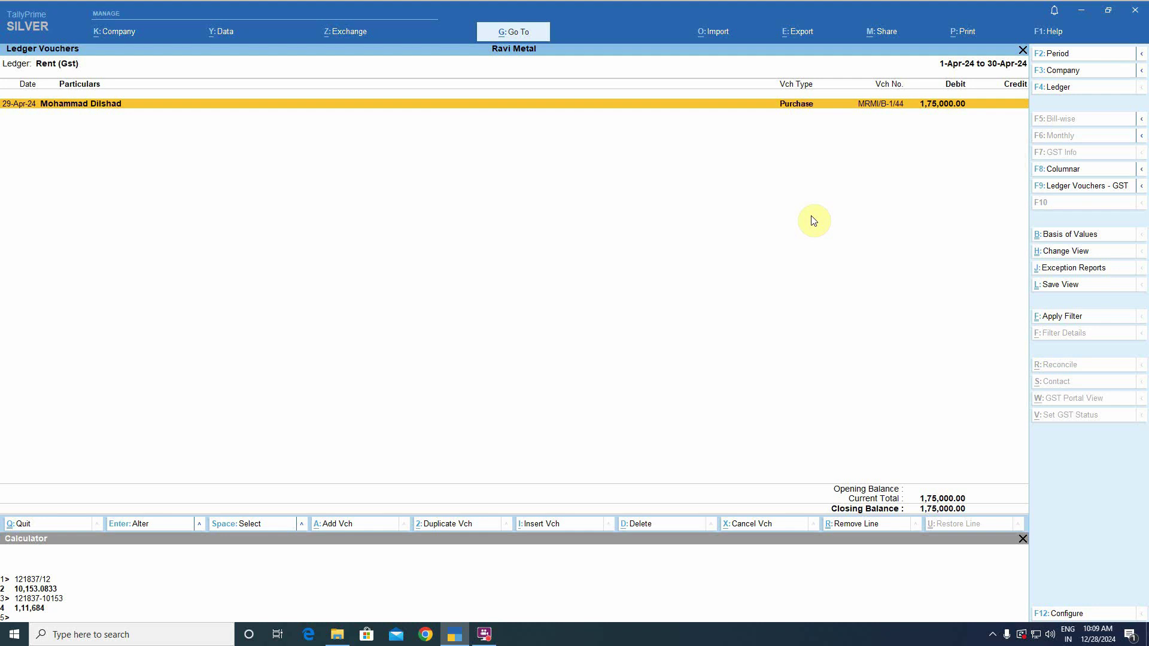
View the May vouchers of the Rent (Gst) ledger and return to the Gateway of Tally
key("Escape")
key("Down")
key("Return")
key("Escape")
key("Escape")
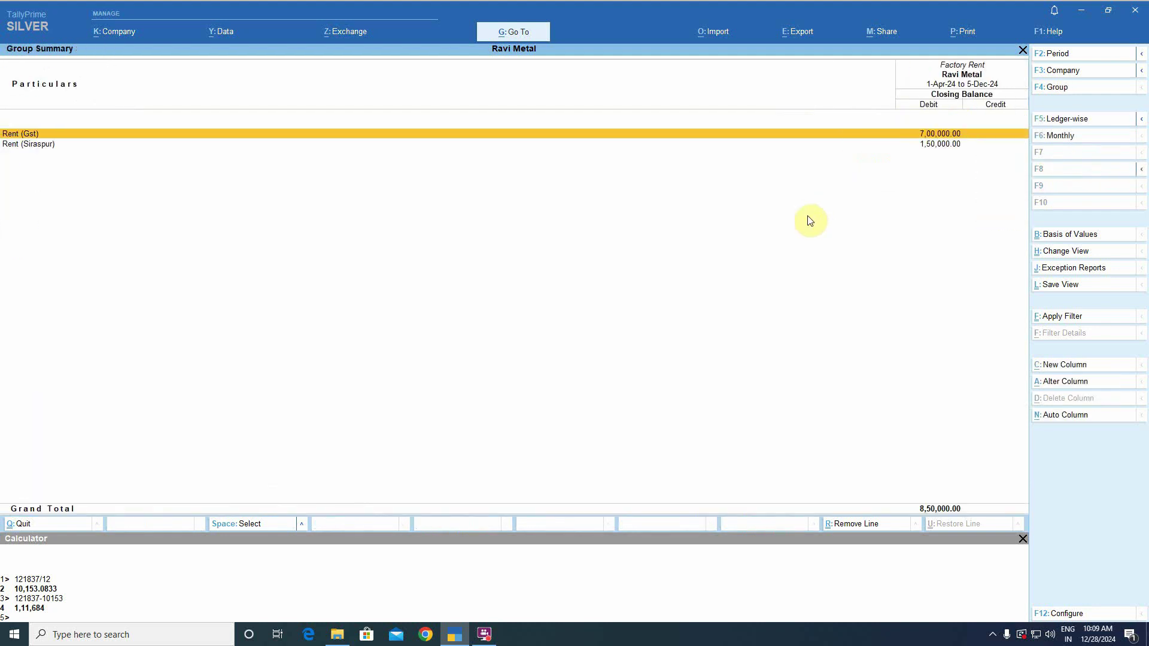
key("Escape")
key("Escape")
key("Escape")
key("Escape")
key("Escape")
key("Escape")
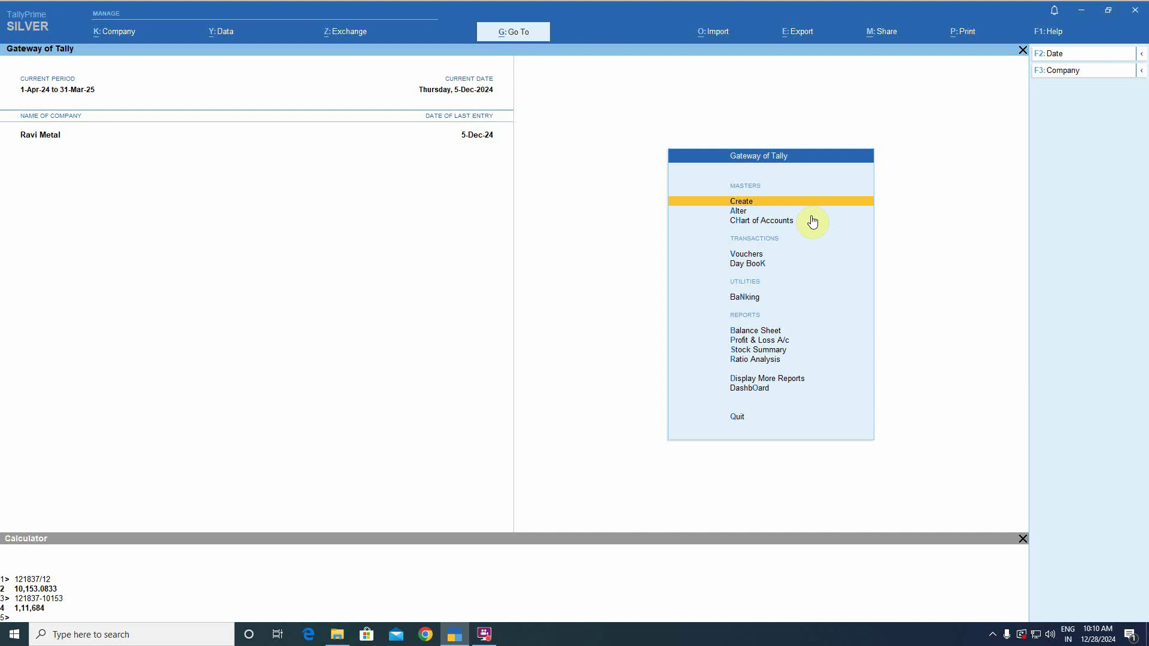
Start a payment voucher with Hdfc Bank CC Account as the account
key("v")
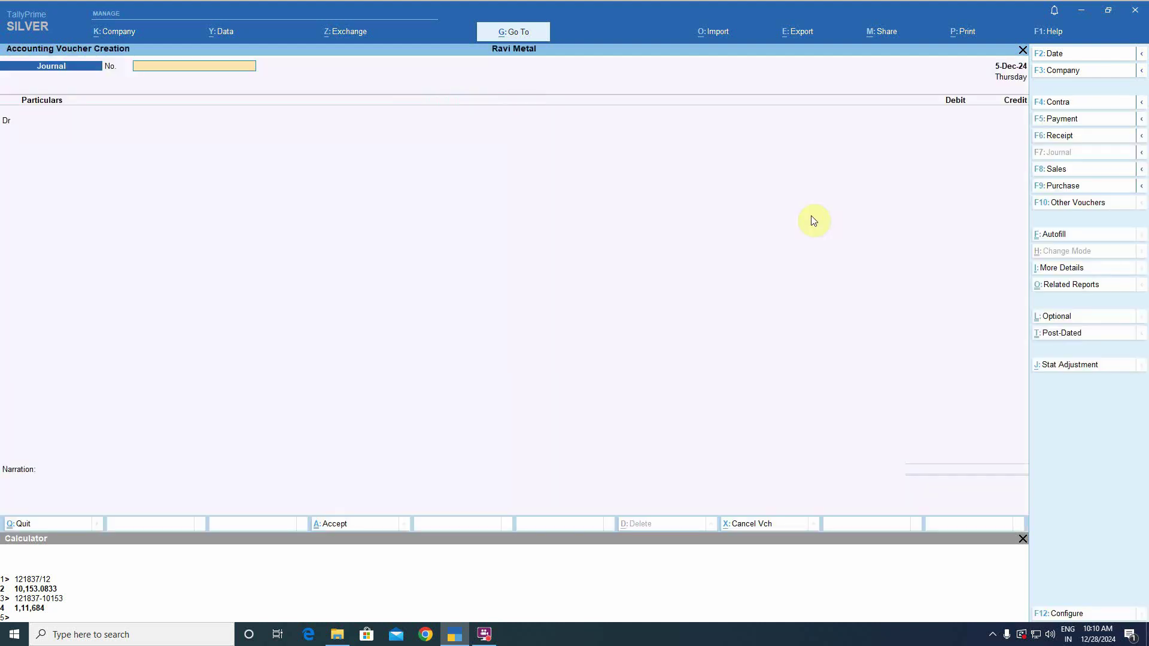
key("F5")
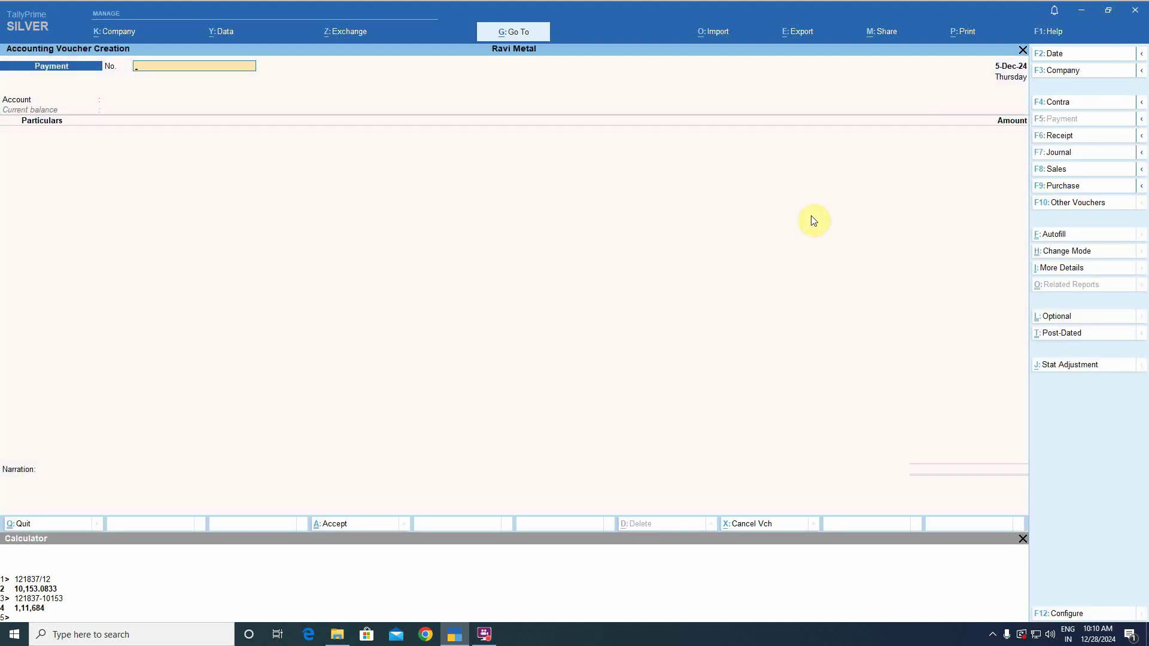
key("Return")
type("hdfc")
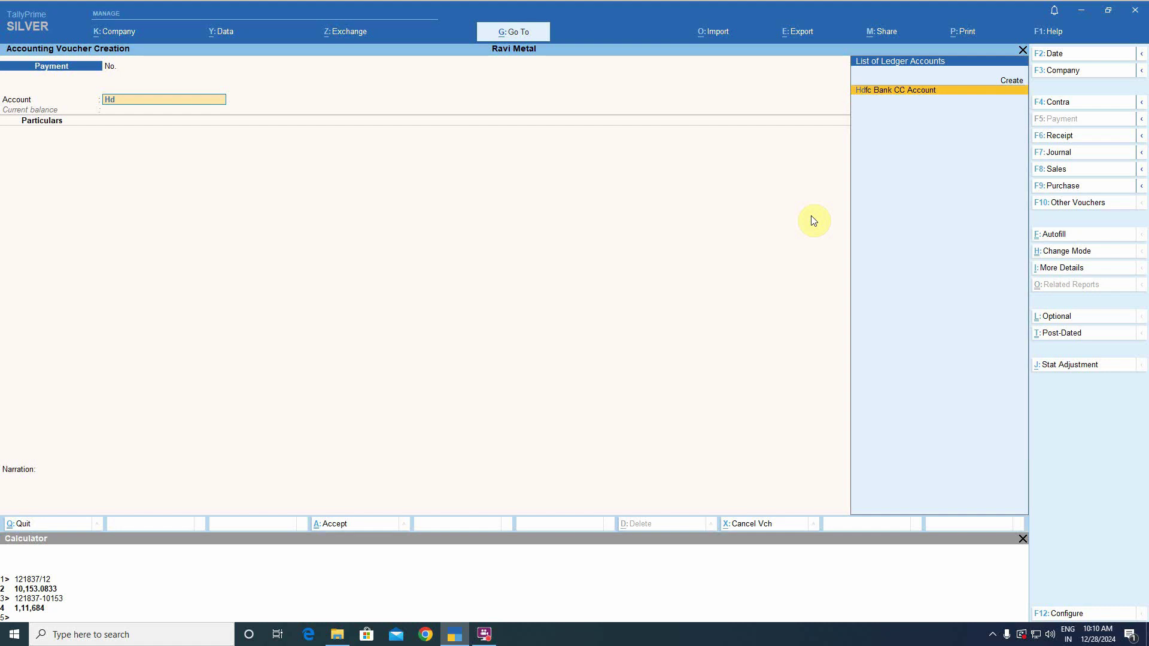
key("Return")
Enter SUBSCRIPTION FEE with an amount of 15,000 in the payment voucher and accept the voucher
type("subs")
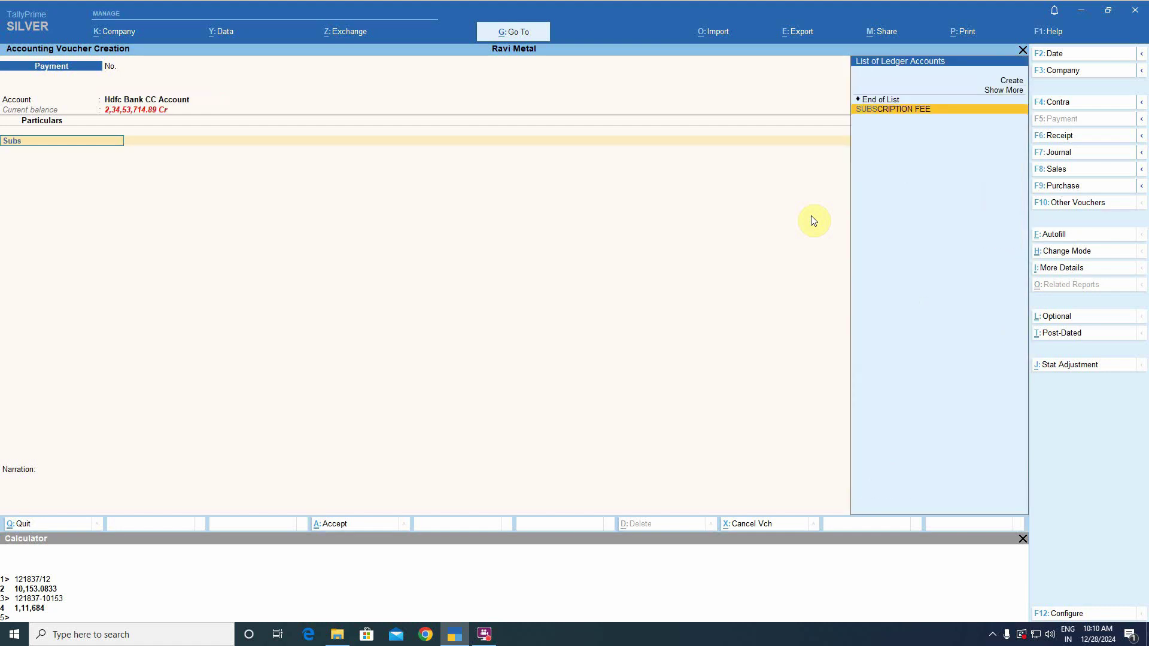
key("Return")
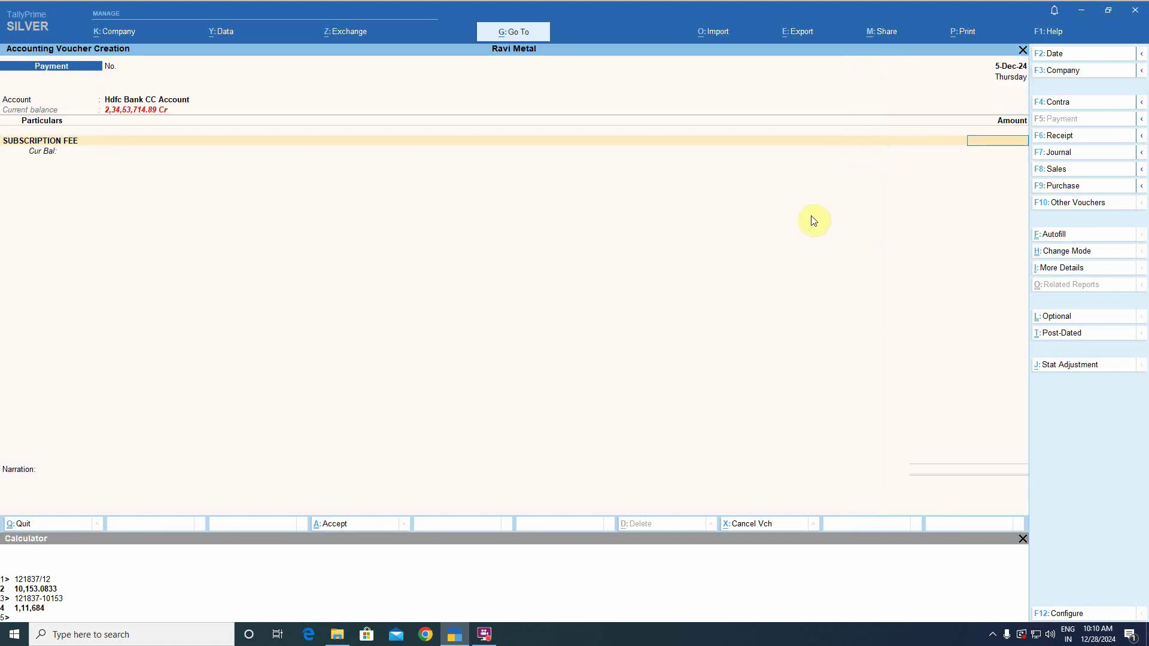
type("15000")
key("Return")
key("Return")
key("Return")
key("Return")
key("Return")
key("Return")
key("Return")
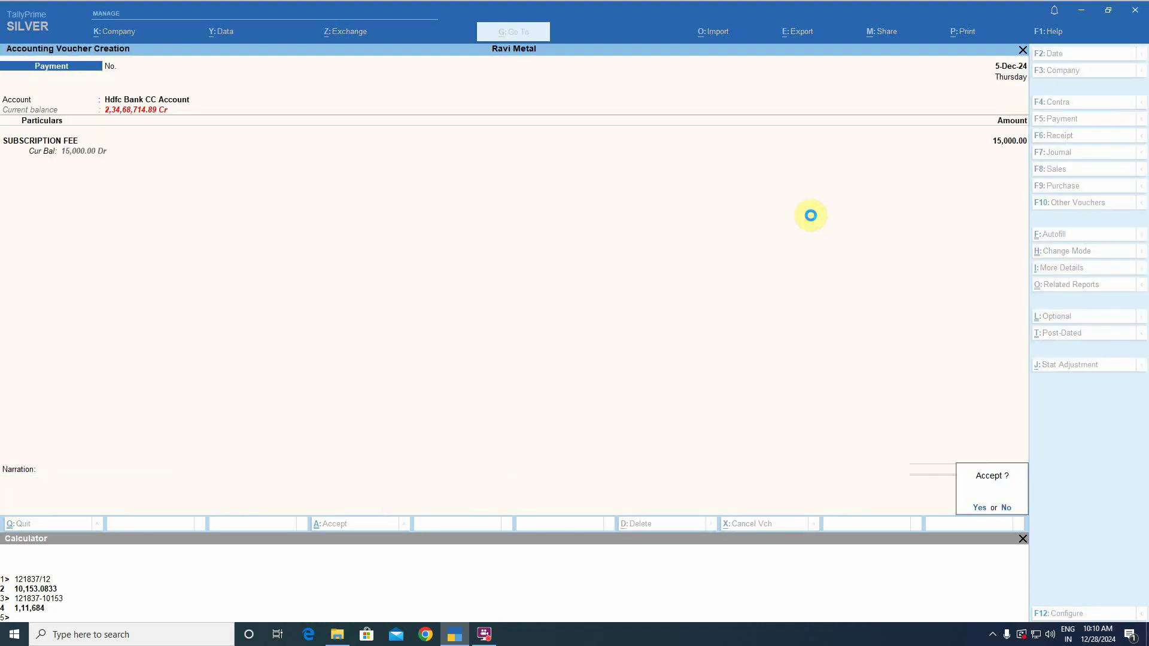
key("Escape")
key("Return")
Display the SUBSCRIPTION FEE ledger's monthly summary from the Indirect Expenses group in the Profit & Loss A/c
key("Escape")
key("Escape")
key("p")
key("Down")
key("Down")
key("Down")
key("Down")
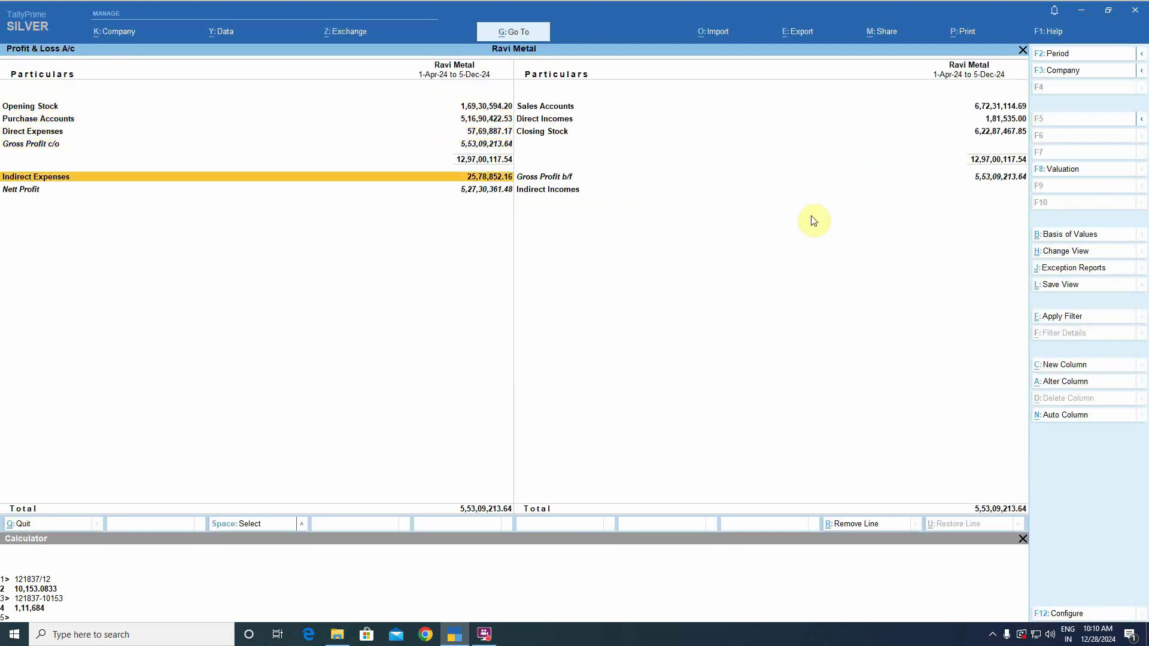
key("Return")
key("s")
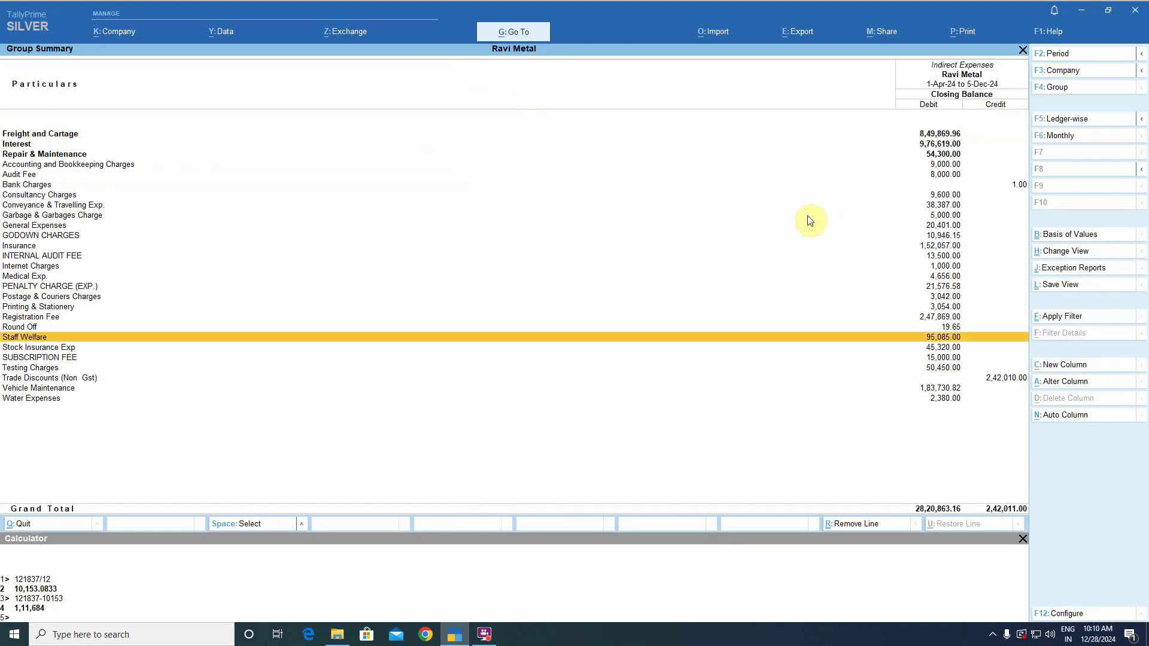
key("Down")
key("Down")
key("Return")
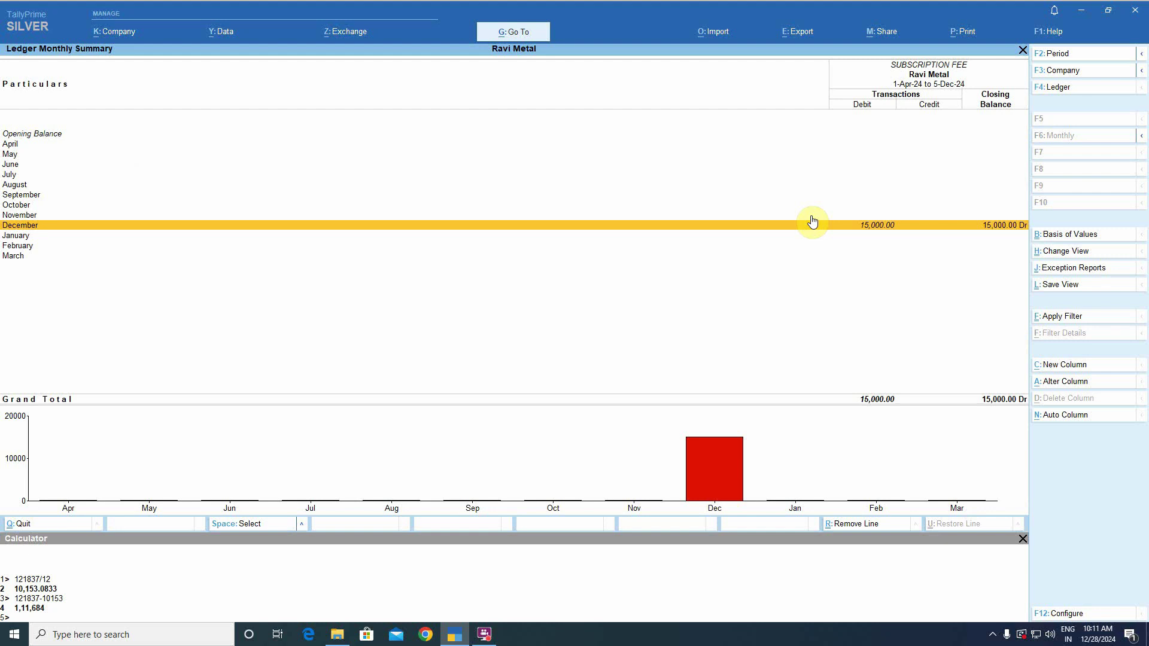
Examine the months from December to March in the SUBSCRIPTION FEE monthly summary
key("Down")
key("Down")
key("Down")
key("Up")
key("Up")
key("Up")
key("Down")
key("Down")
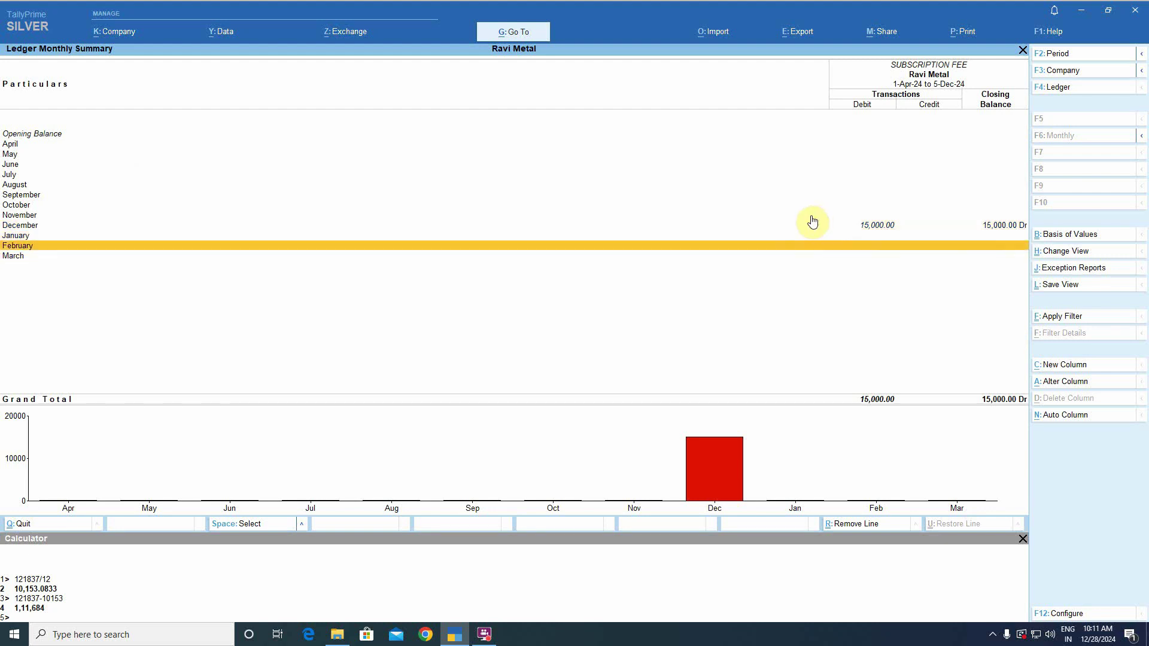
key("Down")
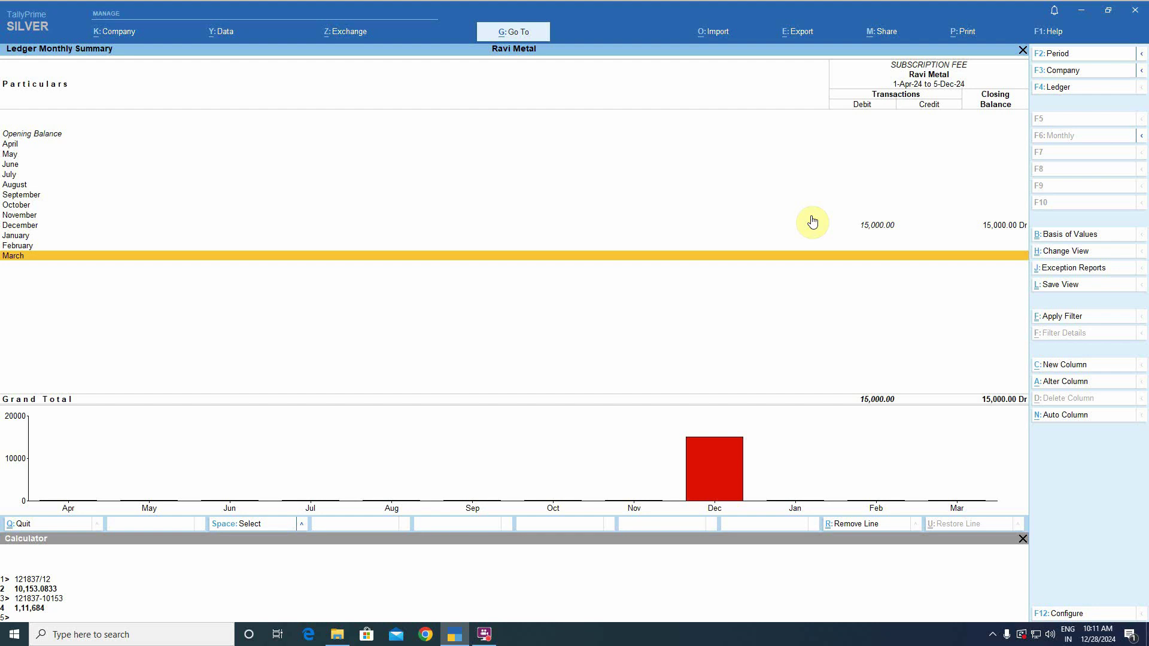
Calculate the monthly fee as 15000/12 and the prepaid portion for eight months as 1250*8 in the calculator
key("ctrl+n")
type("15000")
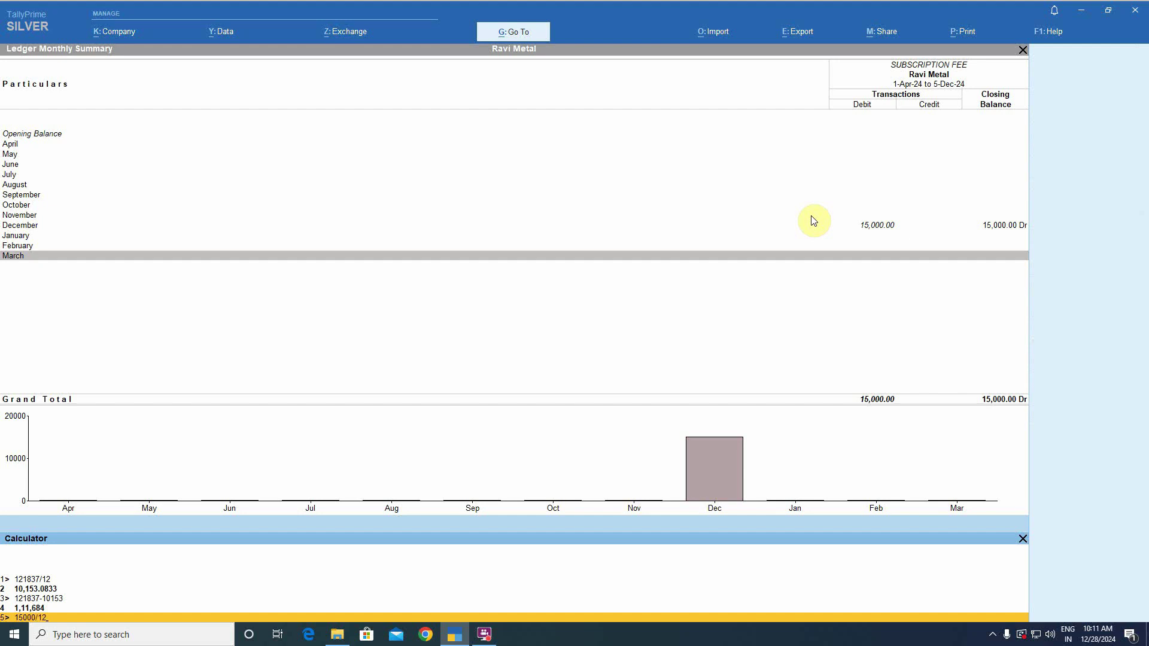
type("/12")
key("Return")
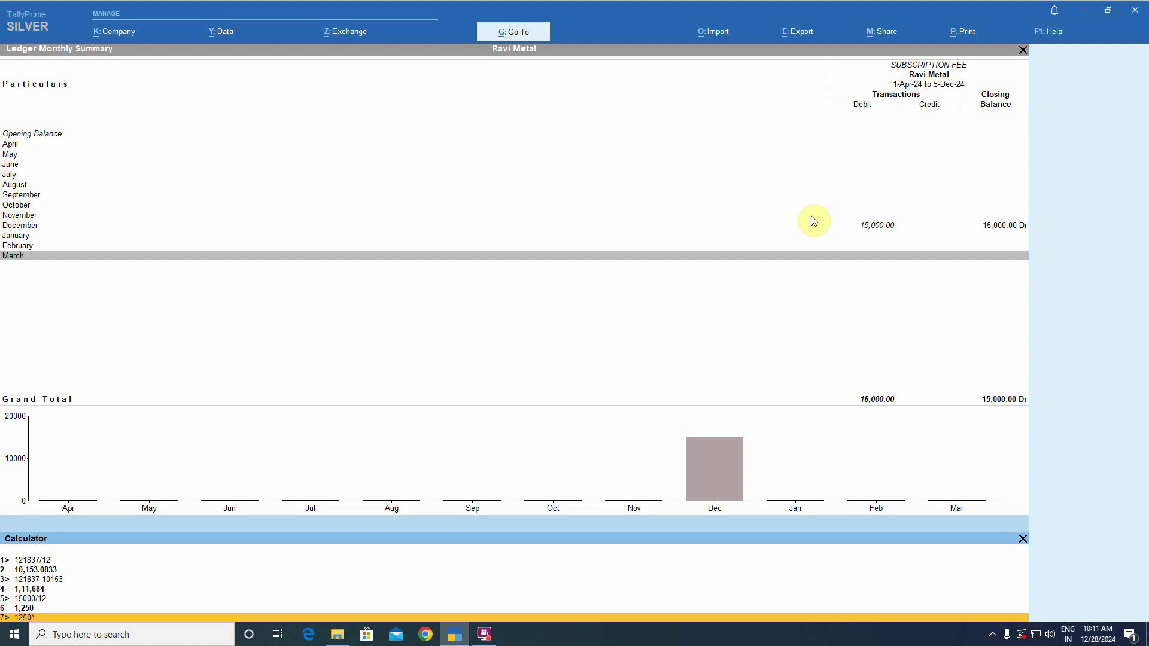
type("1250*8")
key("Return")
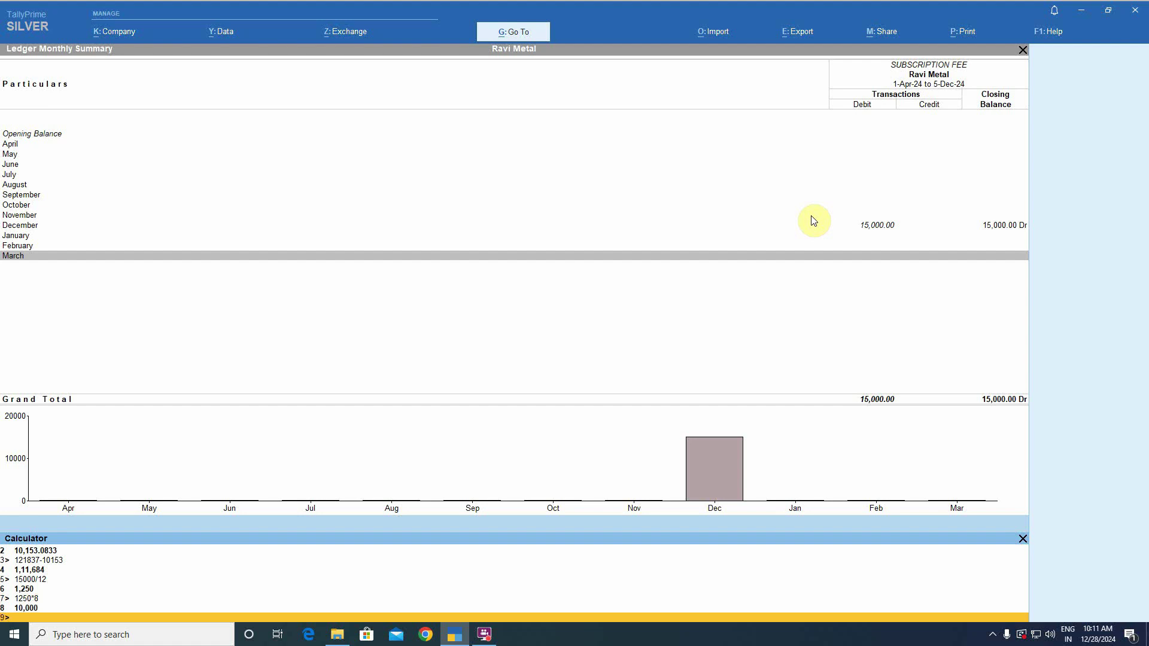
key("ctrl+m")
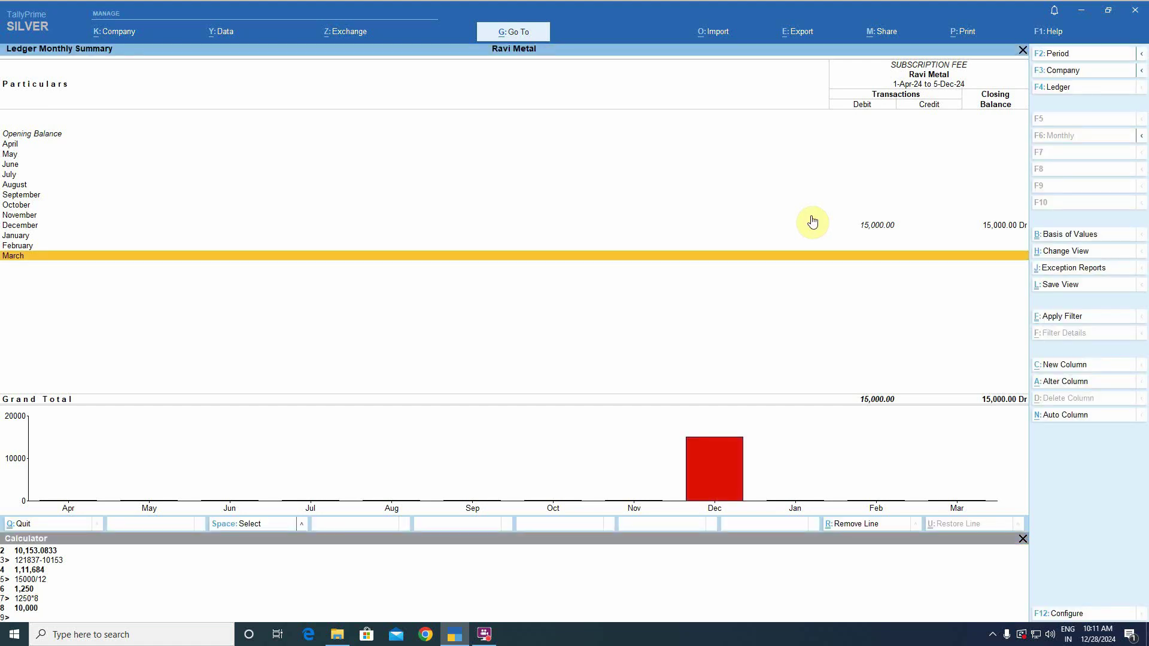
Go over December and the remaining months through March once more in the SUBSCRIPTION FEE summary
left_click(812, 222)
key("Down")
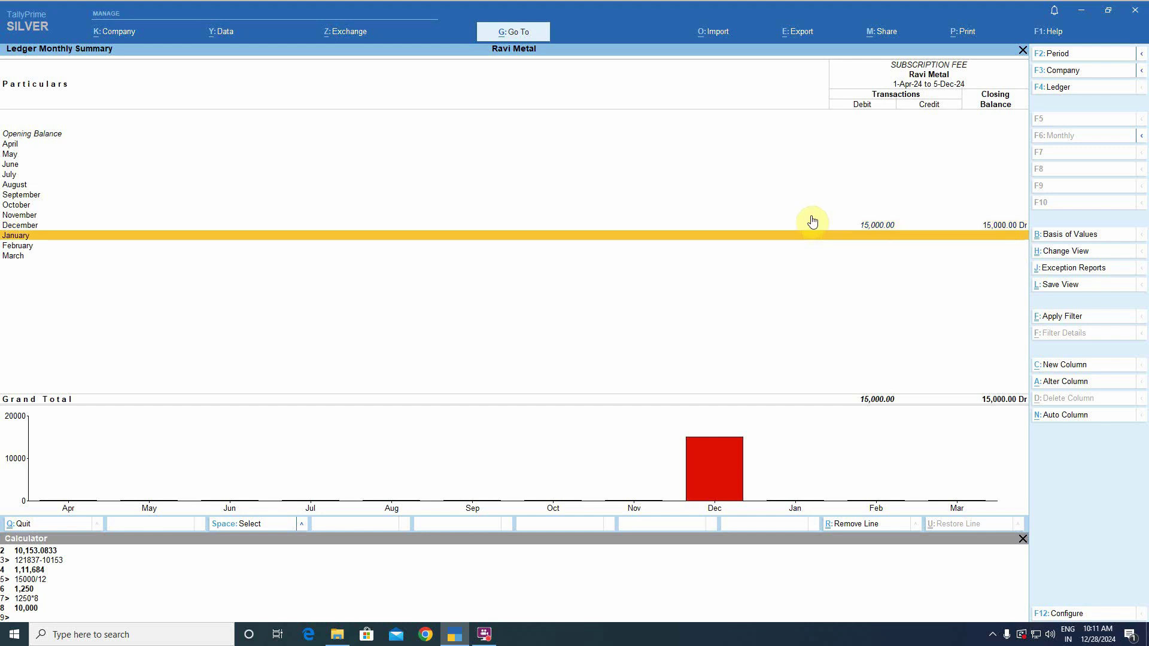
key("Down")
key("Down")
key("Up")
key("Up")
key("Down")
key("Down")
key("Up")
key("Up")
key("Up")
Open the December payment voucher for SUBSCRIPTION FEE and set its amount to 5,000
left_click(813, 222)
key("Return")
key("Return")
key("Return")
key("Return")
key("Return")
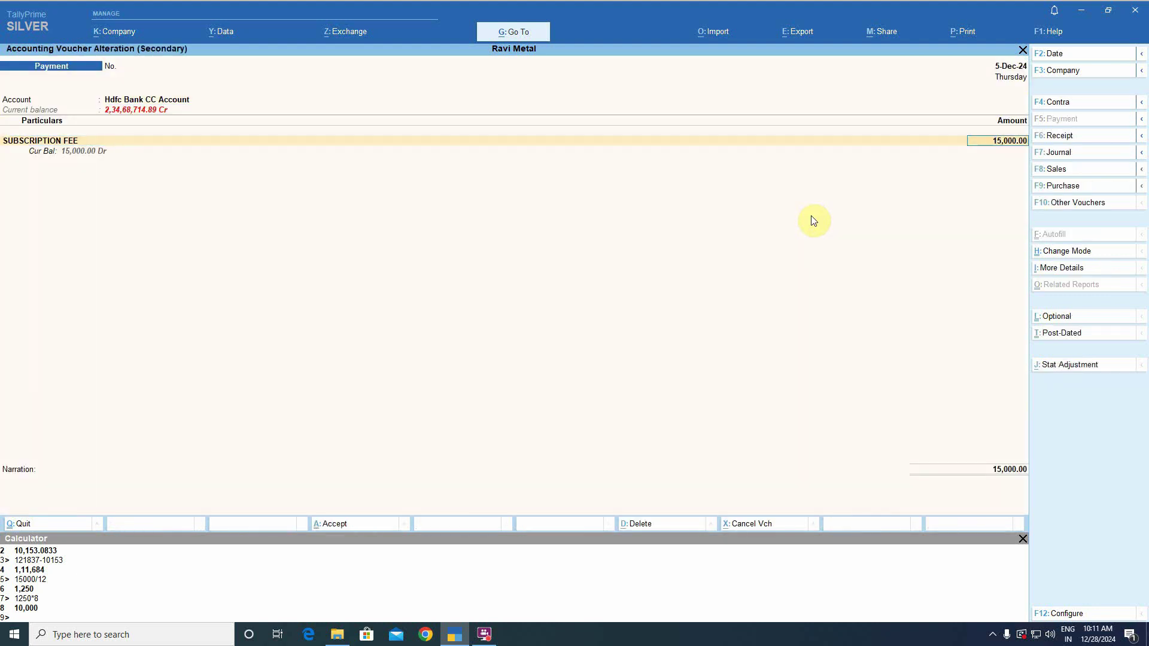
type("5,000")
left_click(814, 221)
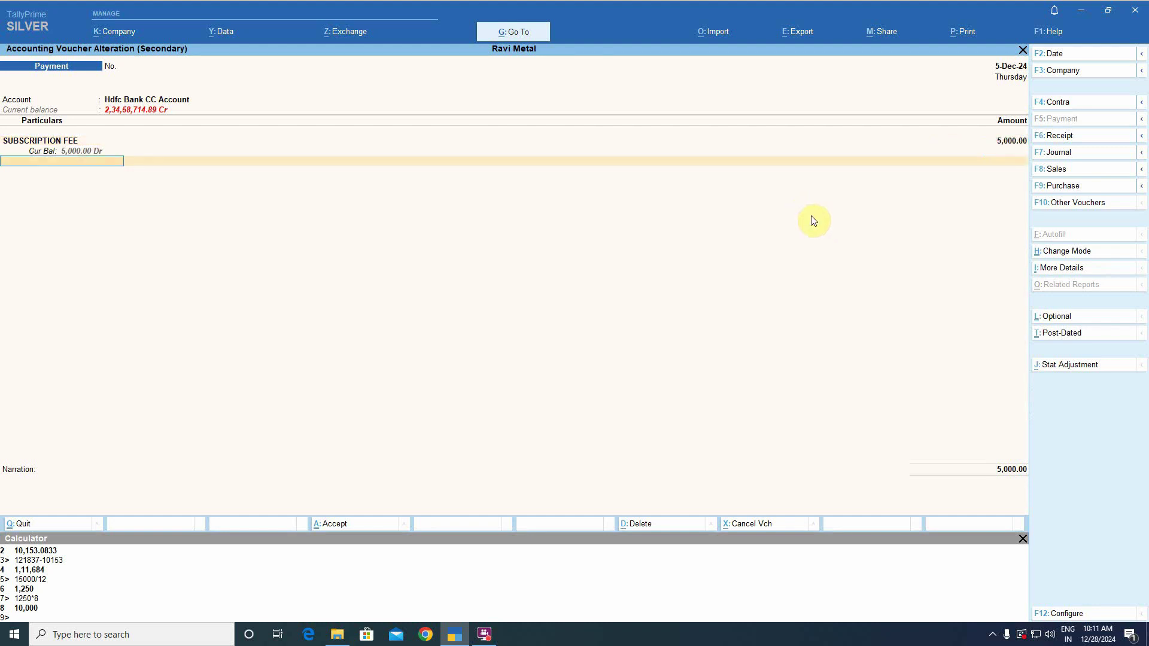
Create a new ledger named Prepaid Subscription Fee from the payment voucher's second entry line
type("P")
key("alt+c")
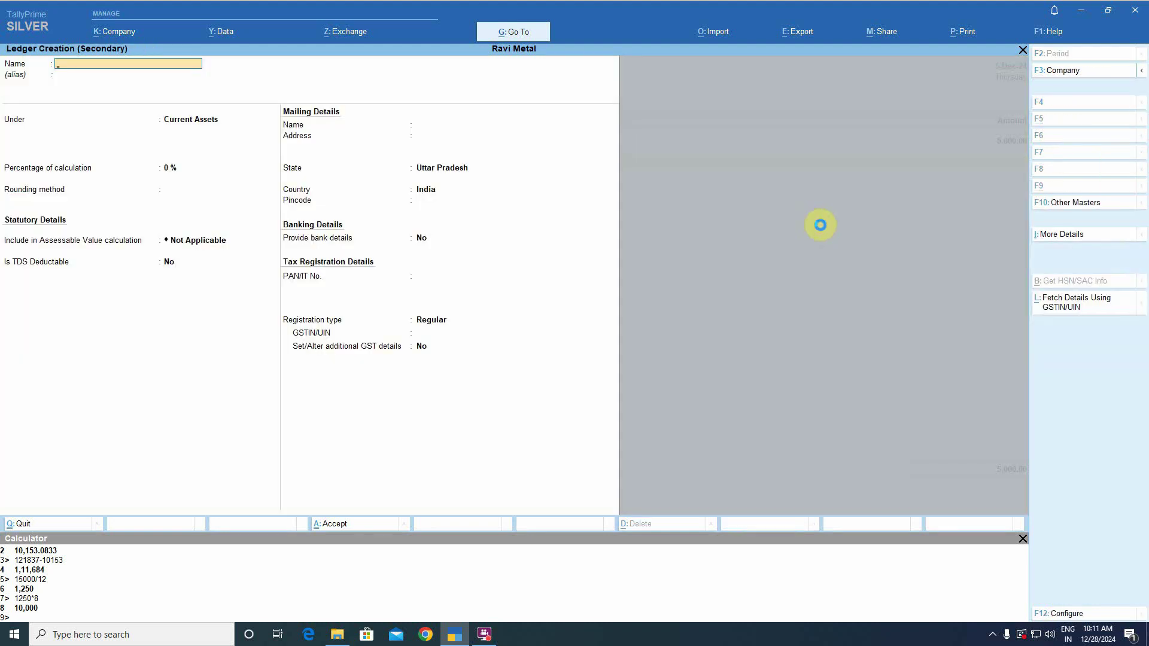
type("repaid Sub")
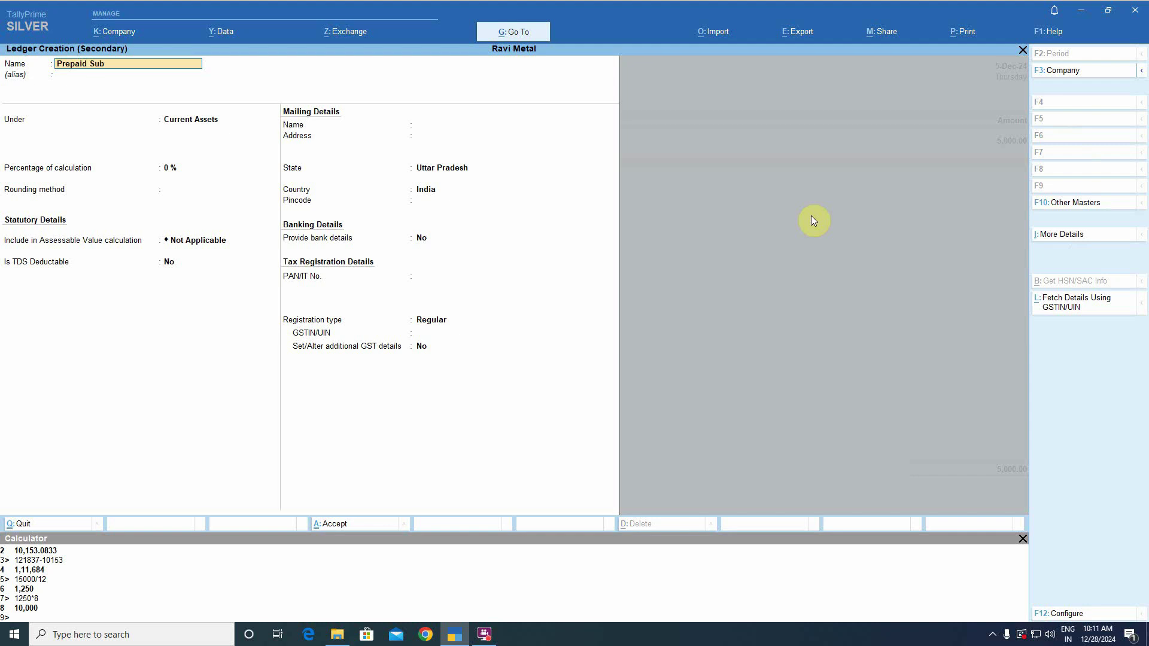
type("scription Fee")
key("Return")
key("Return")
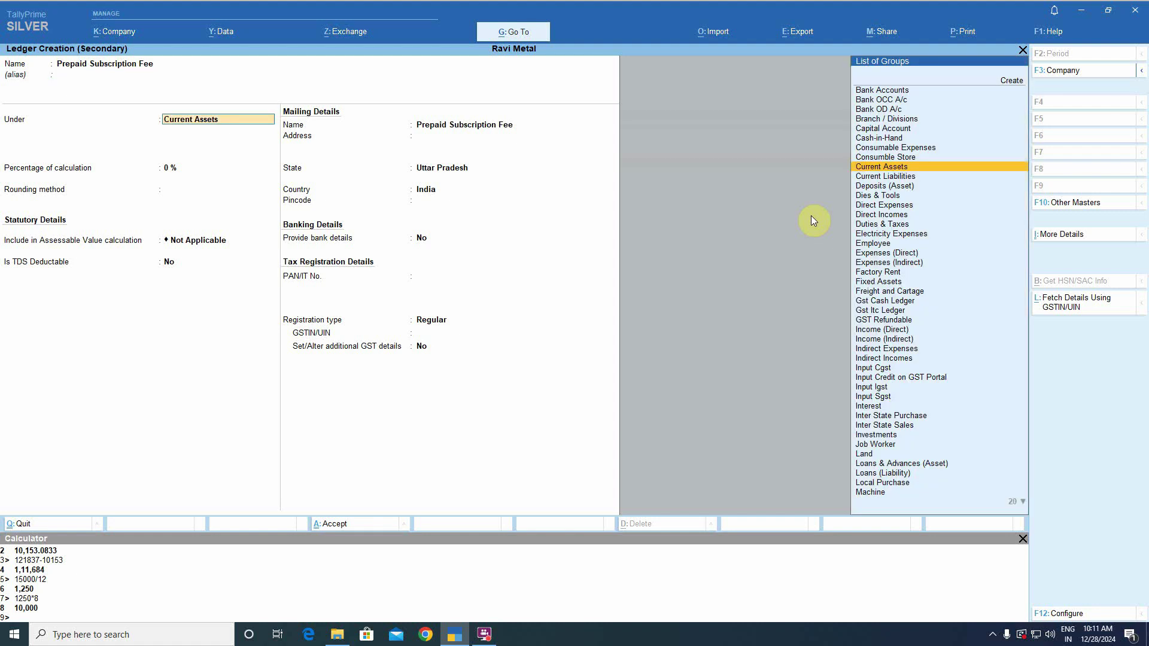
Keep the new ledger under Current Assets with the default remaining details and save it
key("Return")
key("Return")
key("Return")
key("Return")
key("Return")
key("Return")
key("Return")
key("Return")
key("Return")
key("Return")
key("Return")
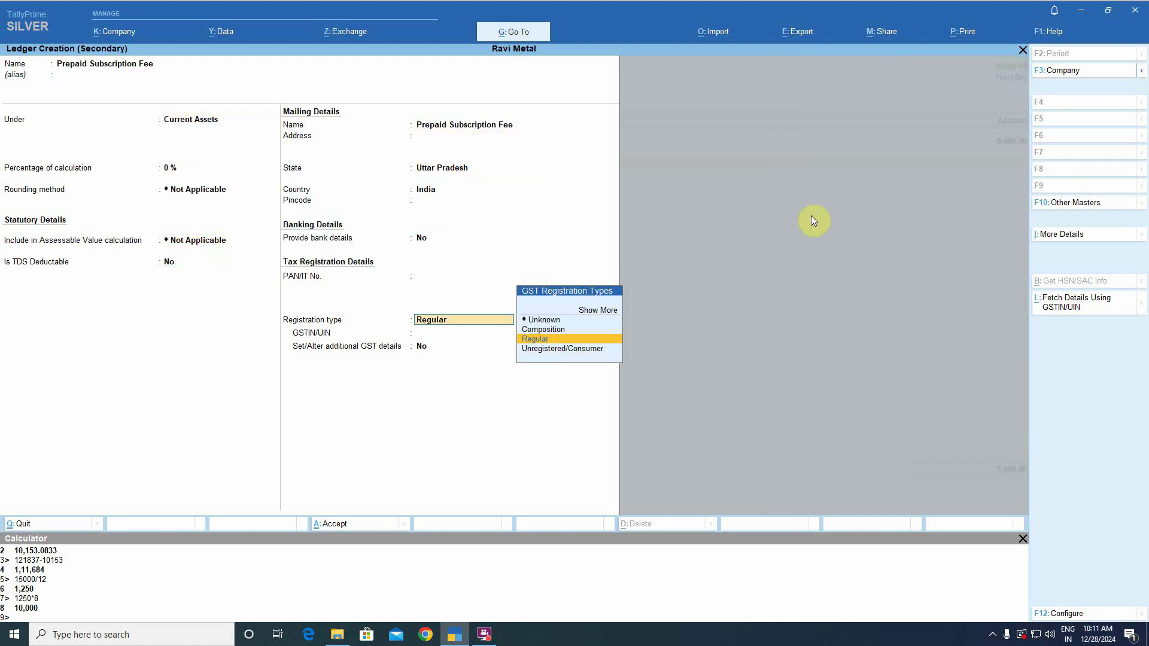
key("Return")
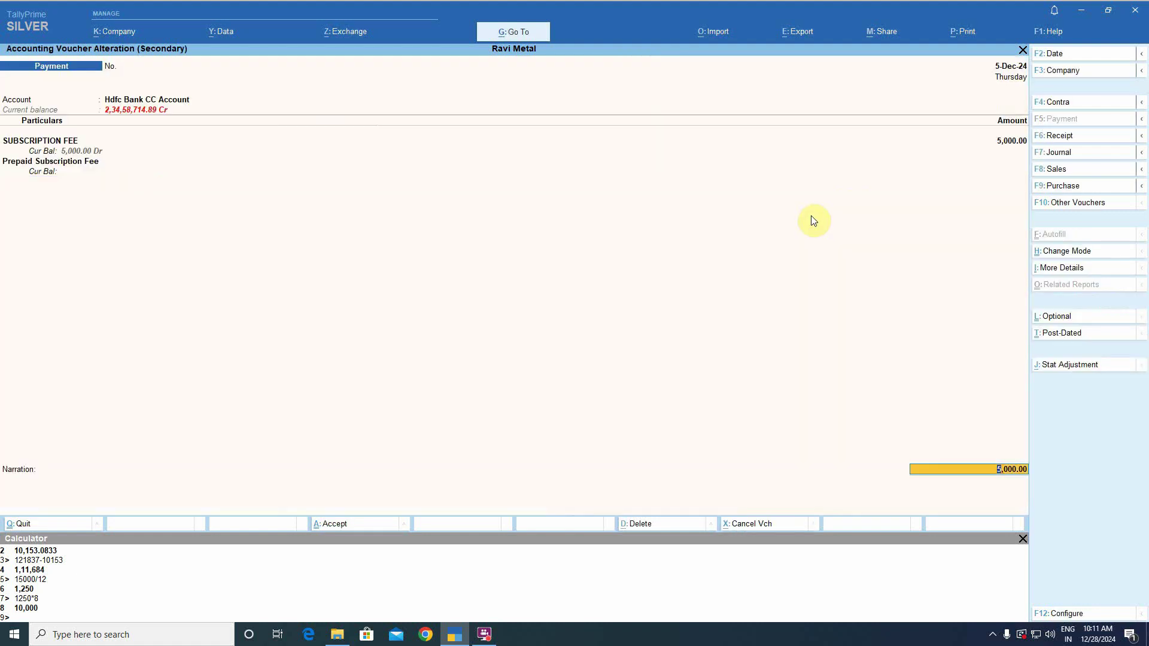
Enter 10,000 for Prepaid Subscription Fee, accept the altered payment voucher, and return to the SUBSCRIPTION FEE monthly summary
key("Return")
type("100000.00")
key("Return")
key("Return")
key("Return")
key("Return")
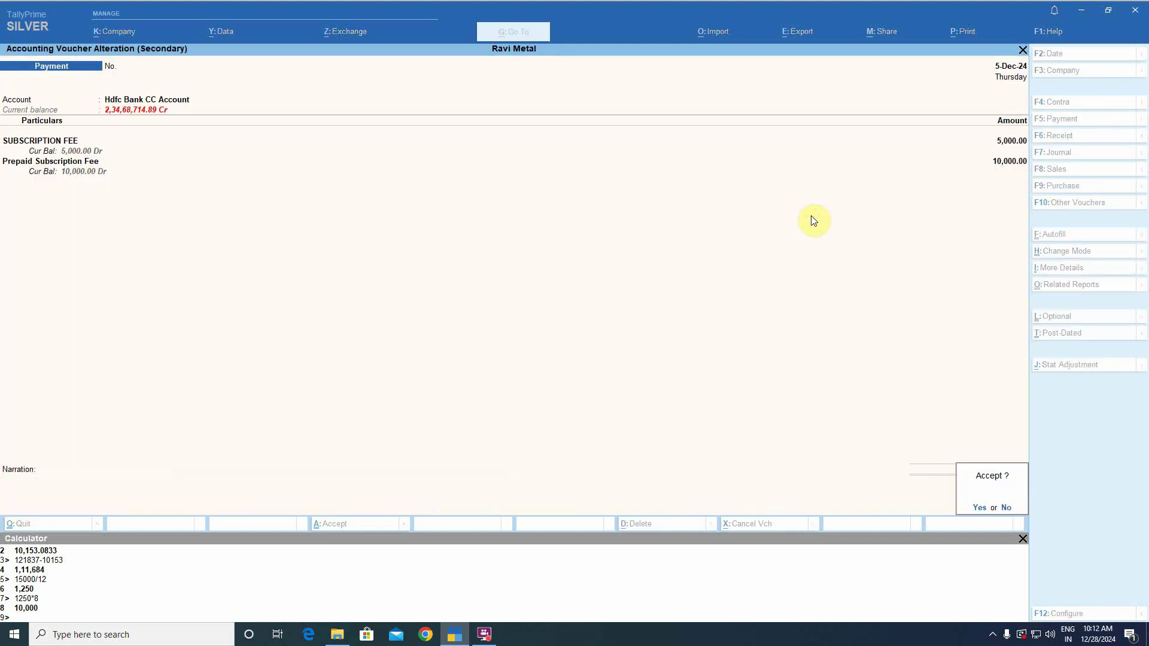
key("Return")
key("Escape")
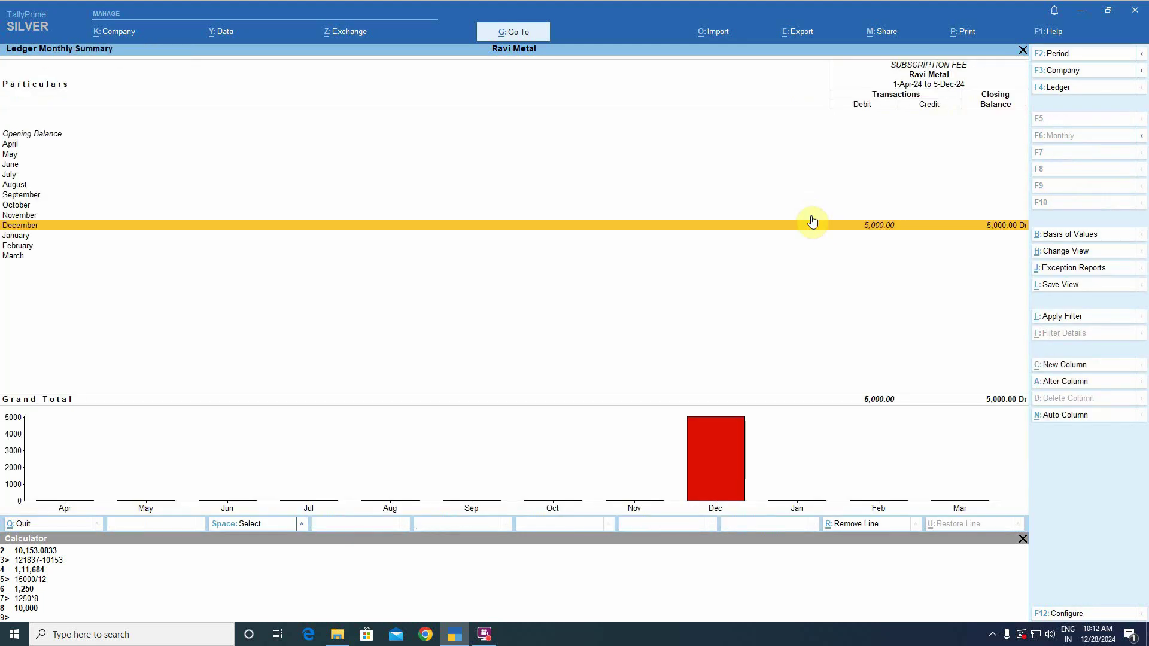
Check the SUBSCRIPTION FEE ledger in the Indirect Expenses group and leave the Profit & Loss A/c
key("Escape")
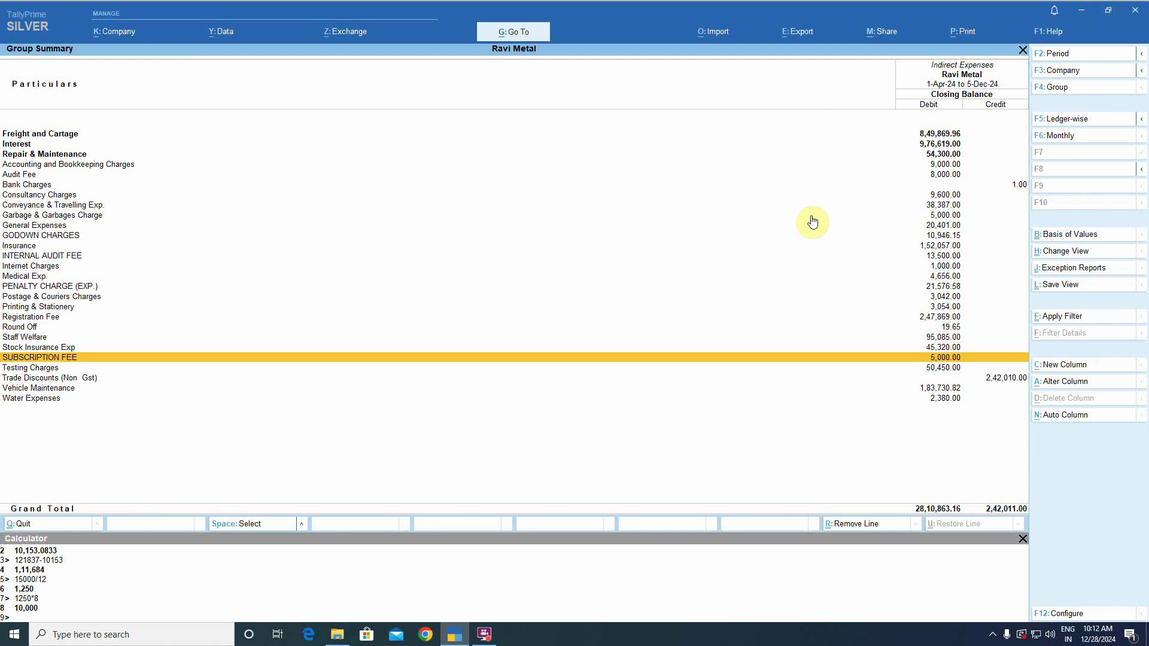
key("Return")
key("Escape")
key("Escape")
key("Escape")
Open the Current Assets group in the Balance Sheet
key("n")
key("b")
key("Down")
key("Down")
key("Right")
key("Up")
key("Return")
Locate Prepaid Subscription Fee among the current assets and display its December vouchers
key("Down")
key("Down")
key("Down")
key("Down")
key("Down")
key("Down")
key("Down")
key("Down")
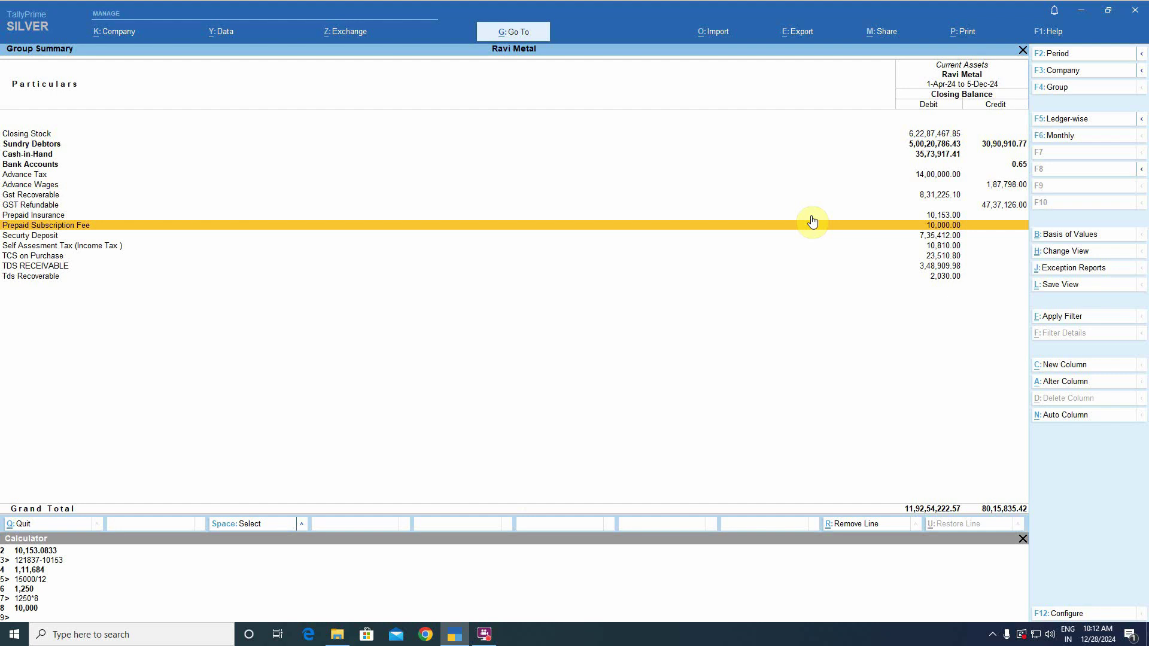
left_click(813, 225)
left_click(812, 224)
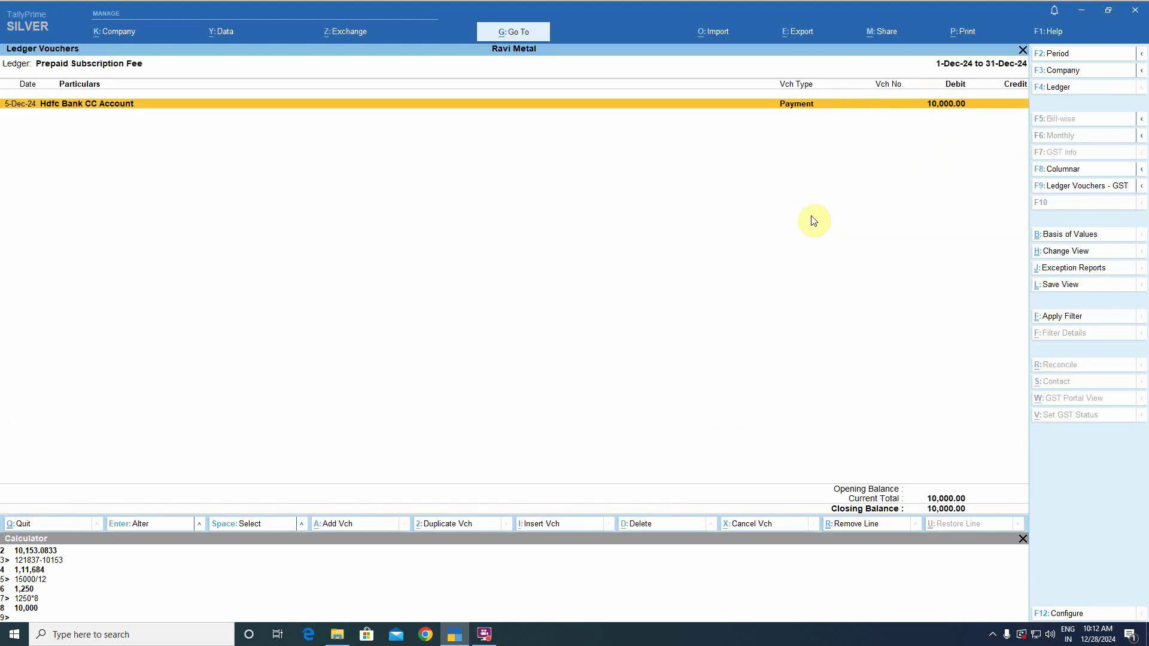
Add a journal voucher from the Prepaid Subscription Fee ledger and debit SUBSCRIPTION FEE with 10,000
key("alt+a")
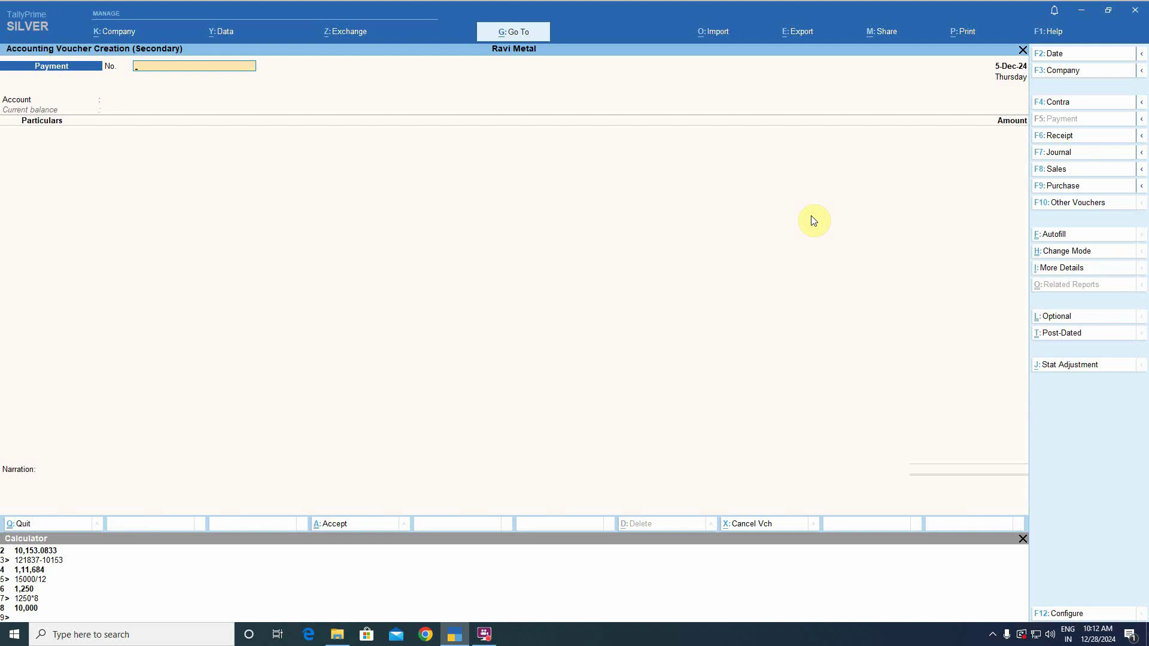
key("F7")
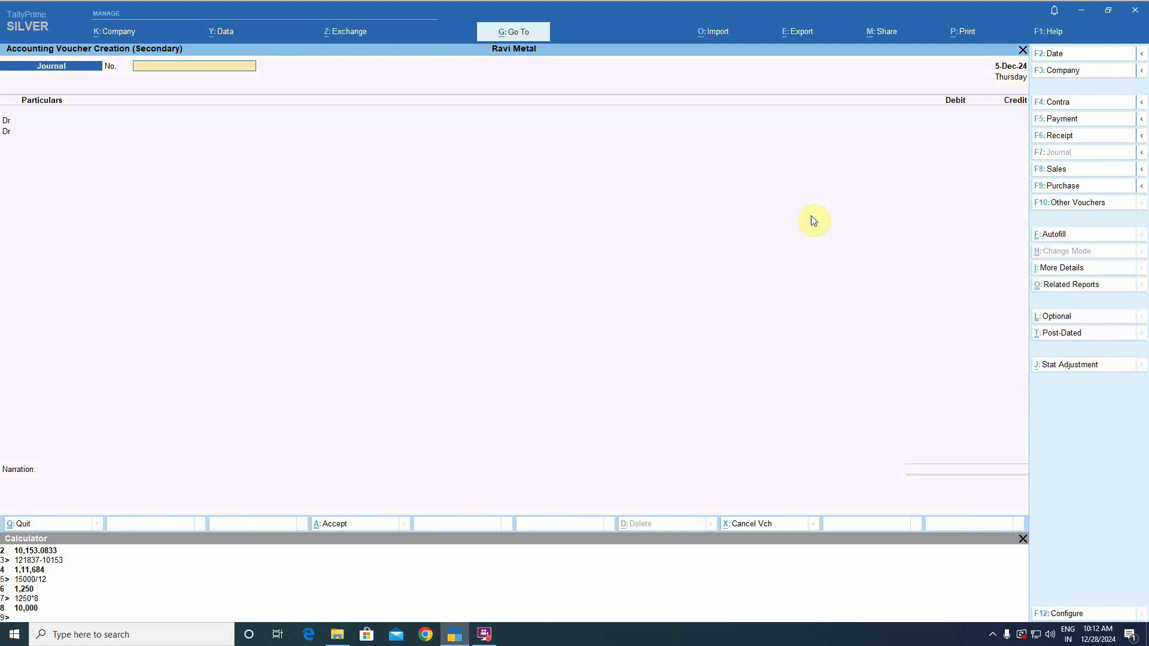
key("Return")
type("Sus")
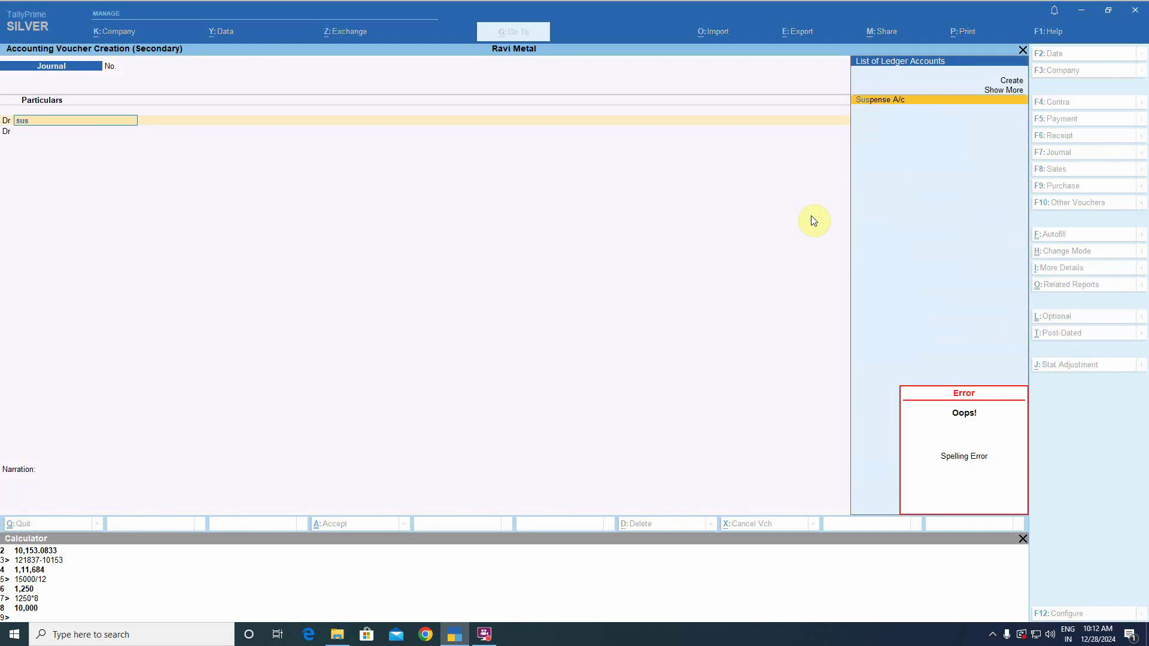
key("BackSpace")
key("BackSpace")
key("BackSpace")
type("subs")
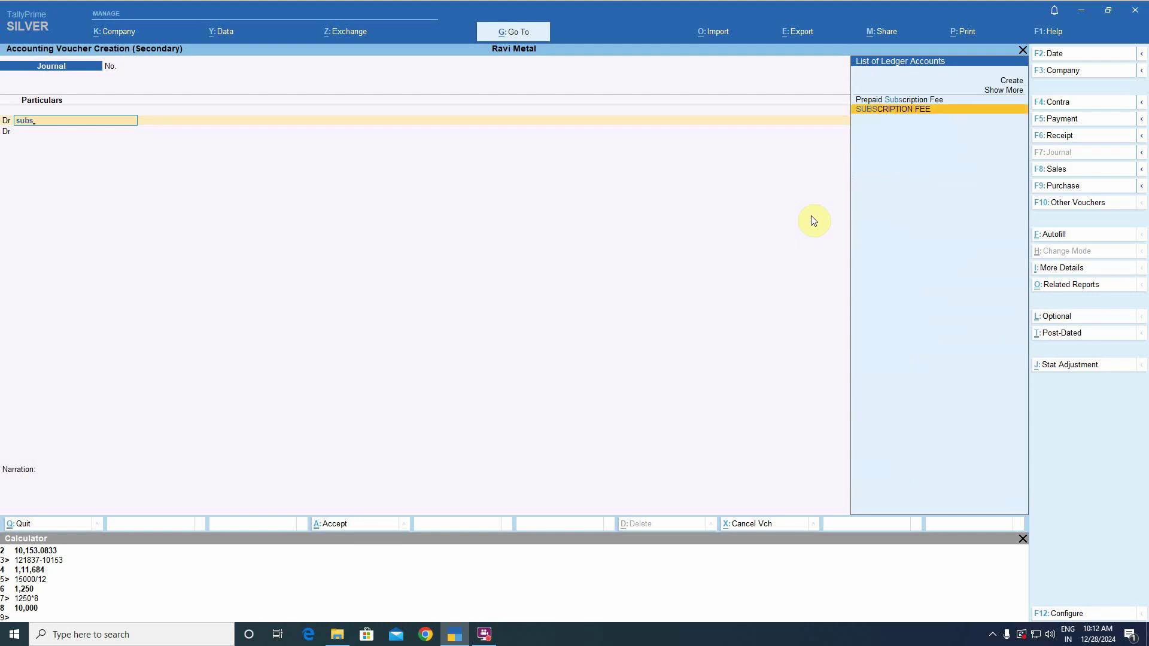
key("Return")
type("10000")
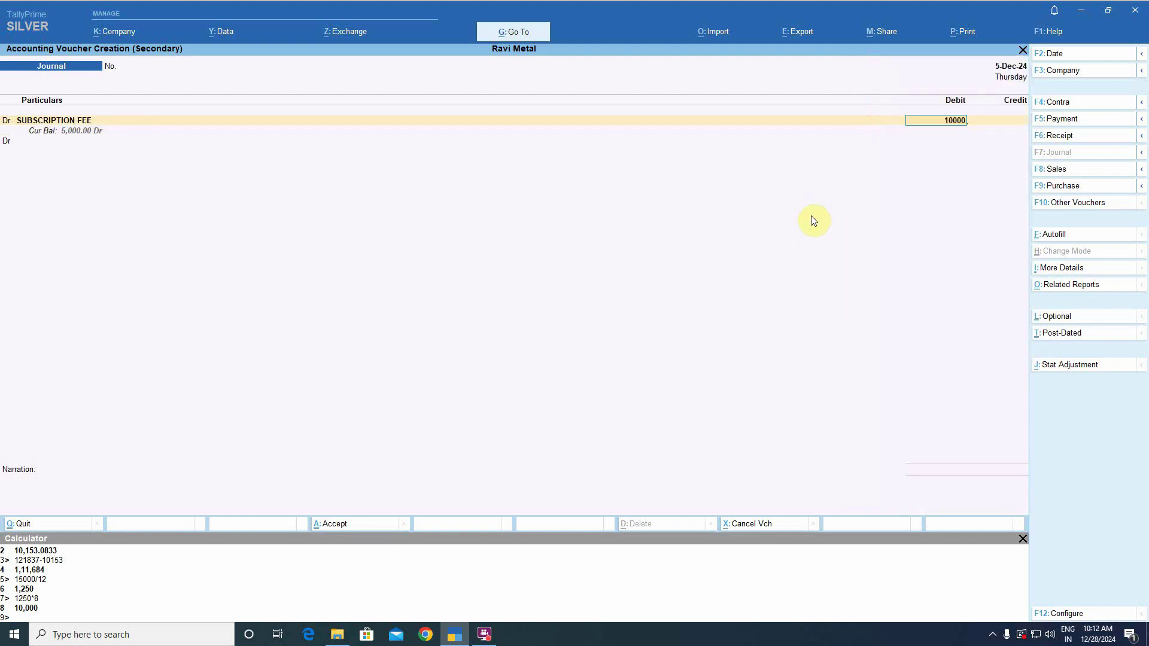
key("Return")
Credit Prepaid Subscription Fee with 10,000 in the journal, leave the narration empty, and quit the voucher without saving
type("c")
key("Return")
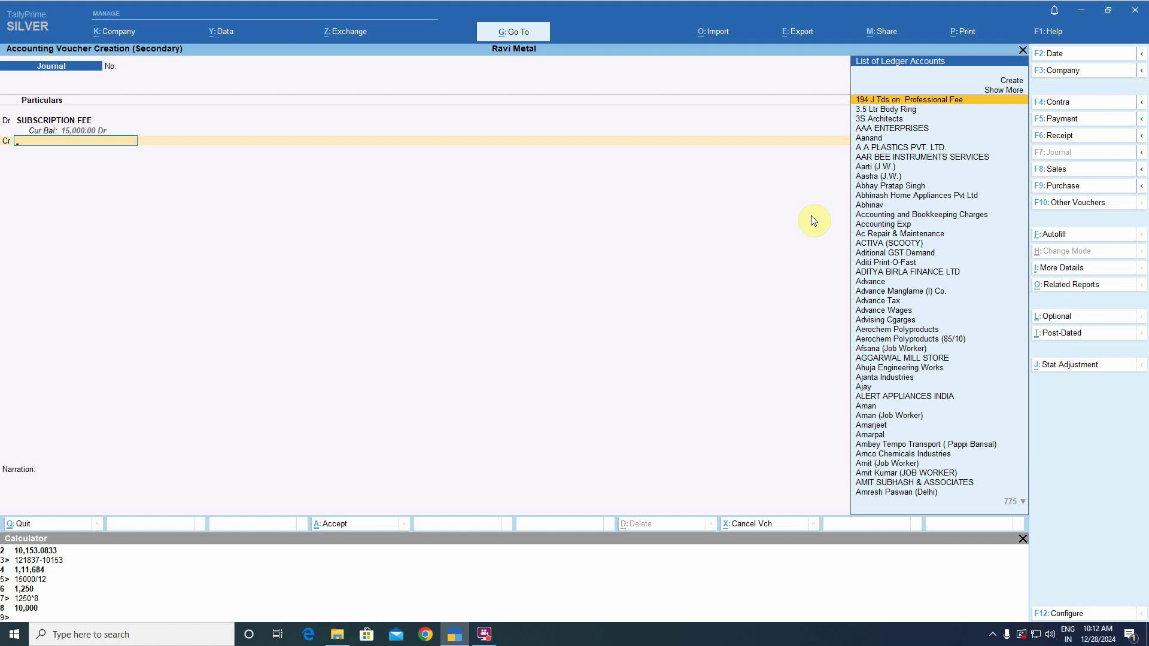
type("Pres")
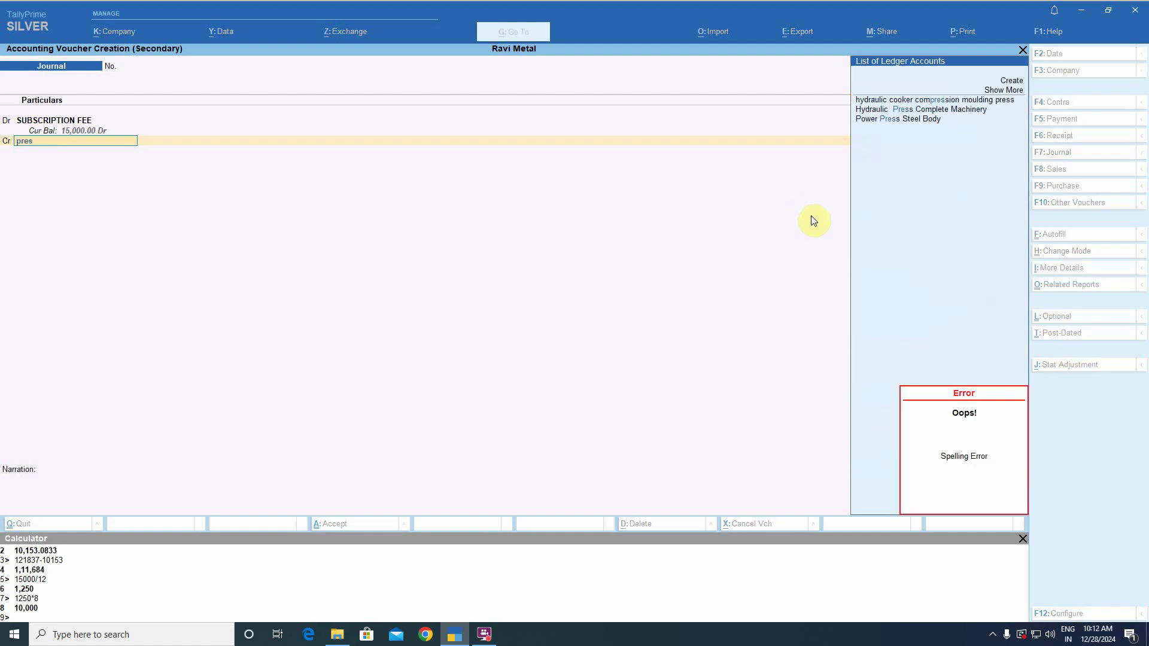
key("BackSpace")
key("BackSpace")
type("epa")
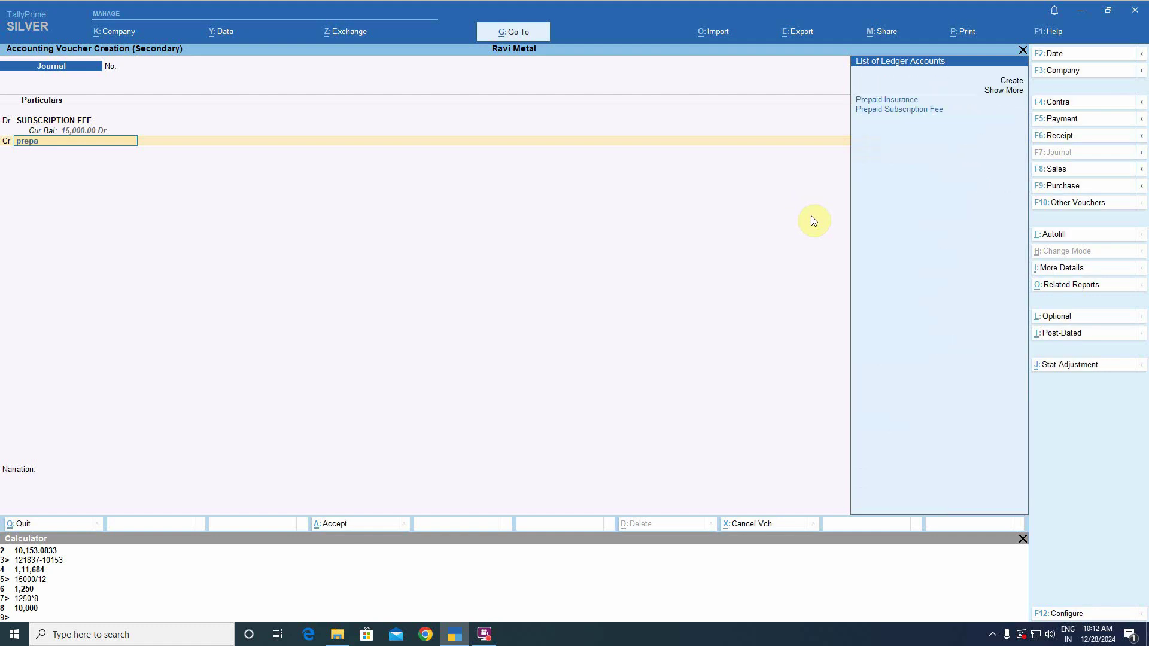
type("i")
key("Down")
key("Return")
key("Return")
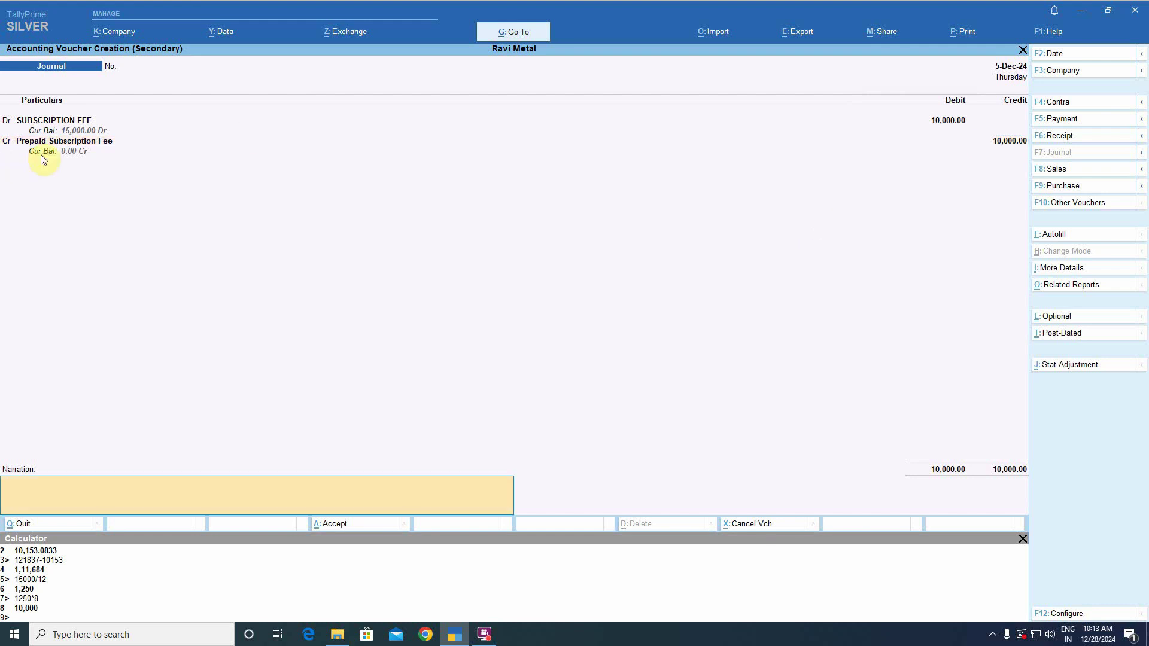
key("Escape")
key("y")
Close the Prepaid Subscription Fee ledger and the Balance Sheet reports to return to the Gateway of Tally
key("Escape")
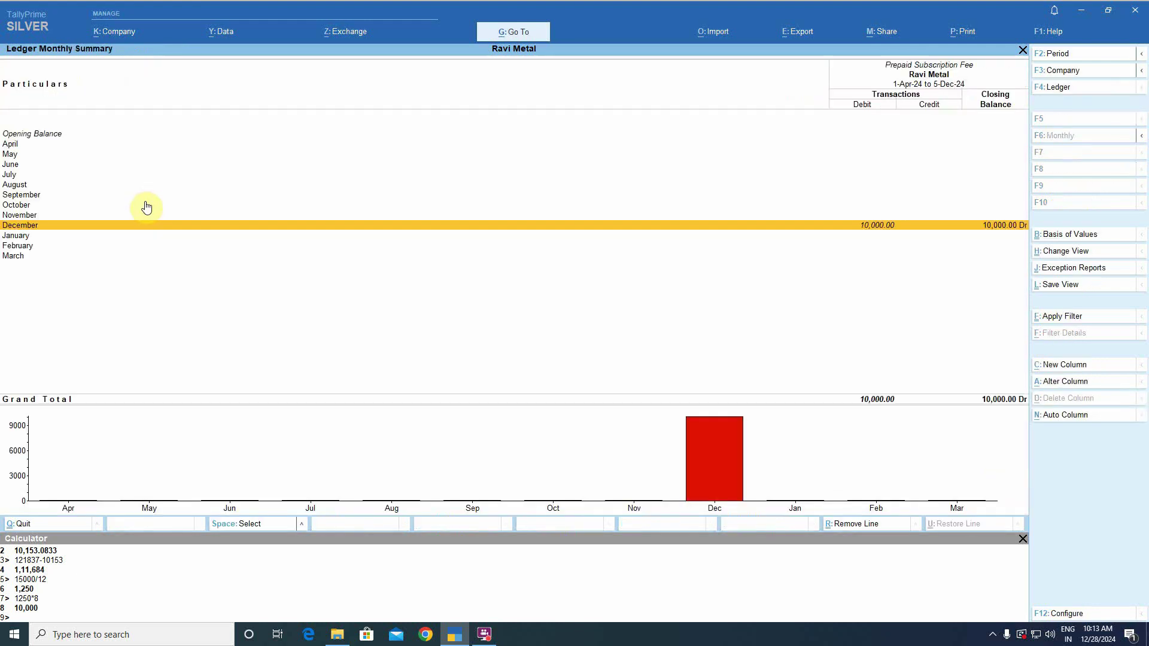
key("Escape")
key("Escape")
key("Escape")
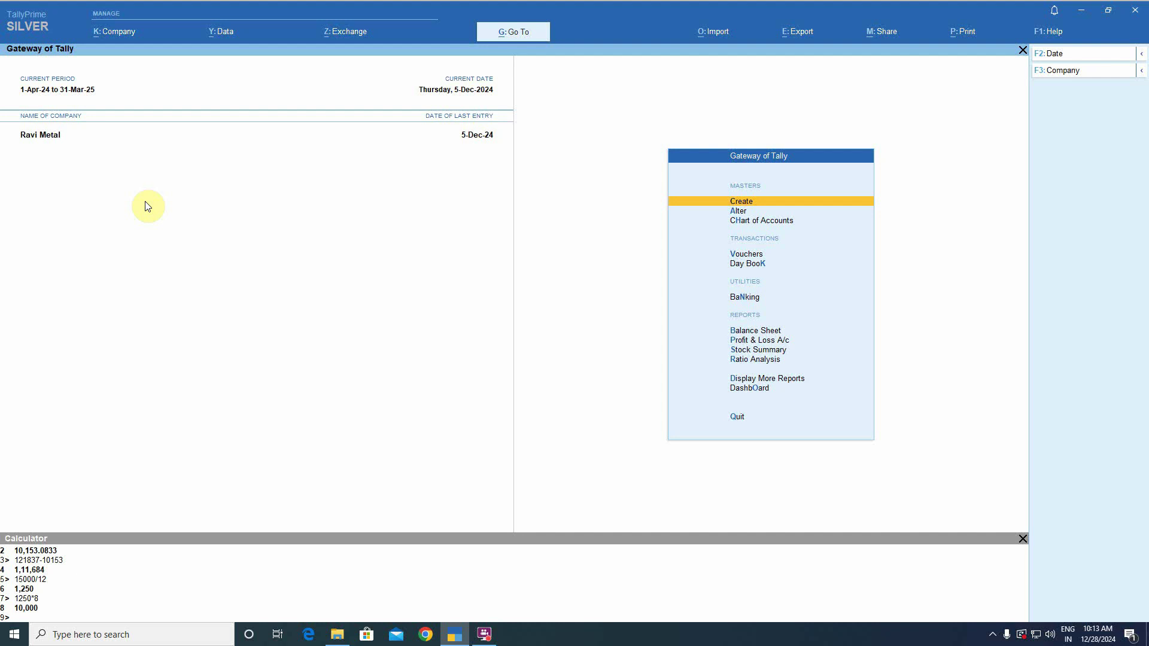